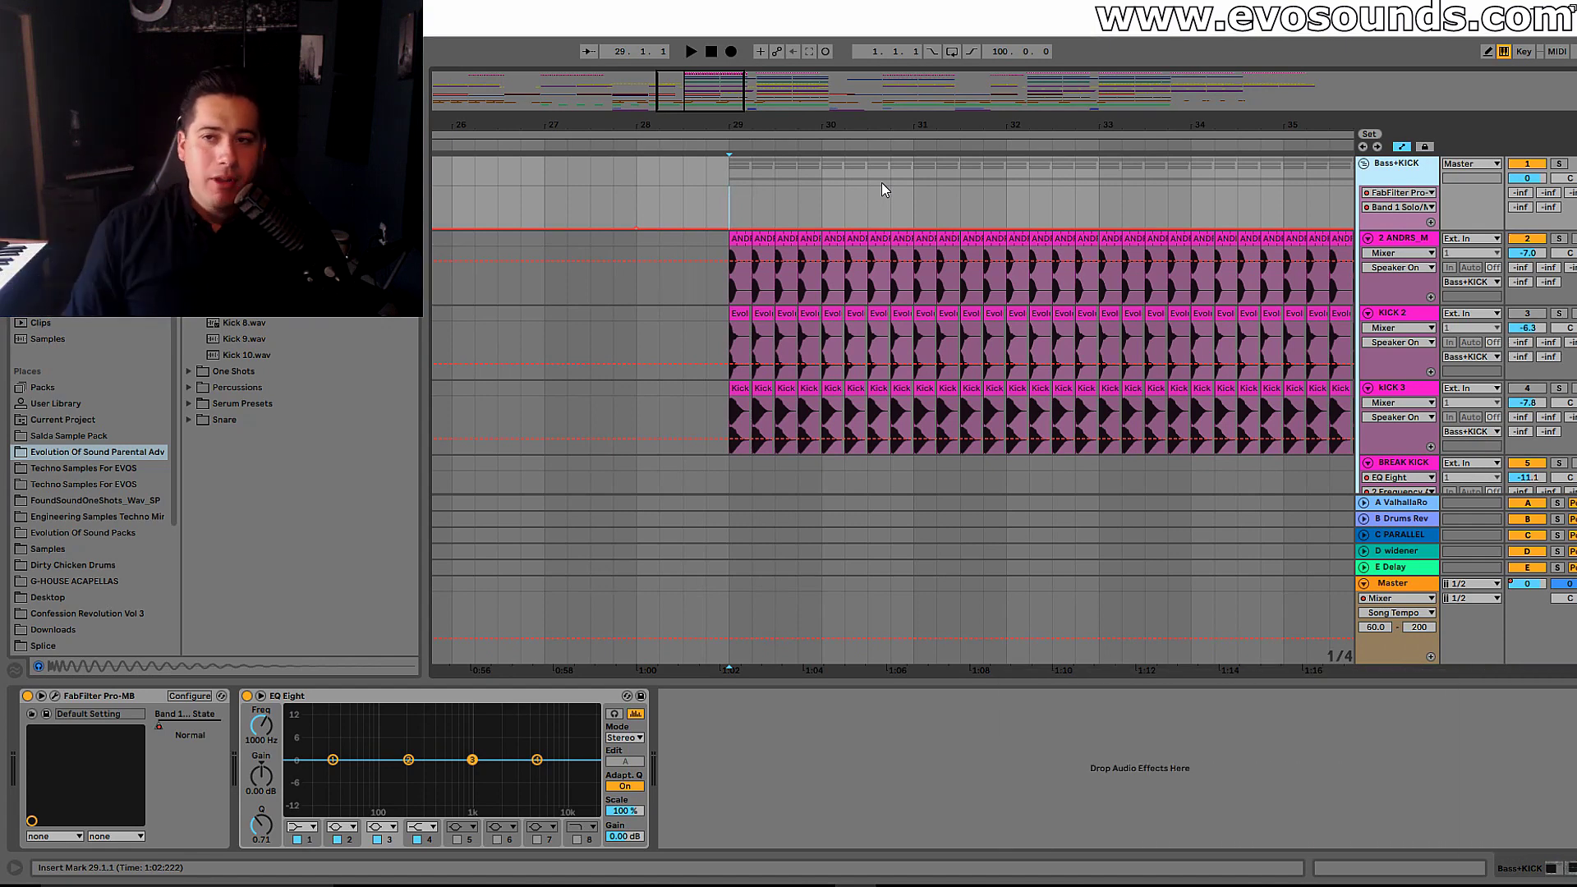
# Step: Play the arrangement leading into the Bass+KICK section that starts at bar 29
pyautogui.click(637, 185)
pyautogui.moveTo(692, 103)
pyautogui.mouseDown()
pyautogui.moveTo(693, 62)
pyautogui.moveTo(715, 337)
pyautogui.mouseUp()
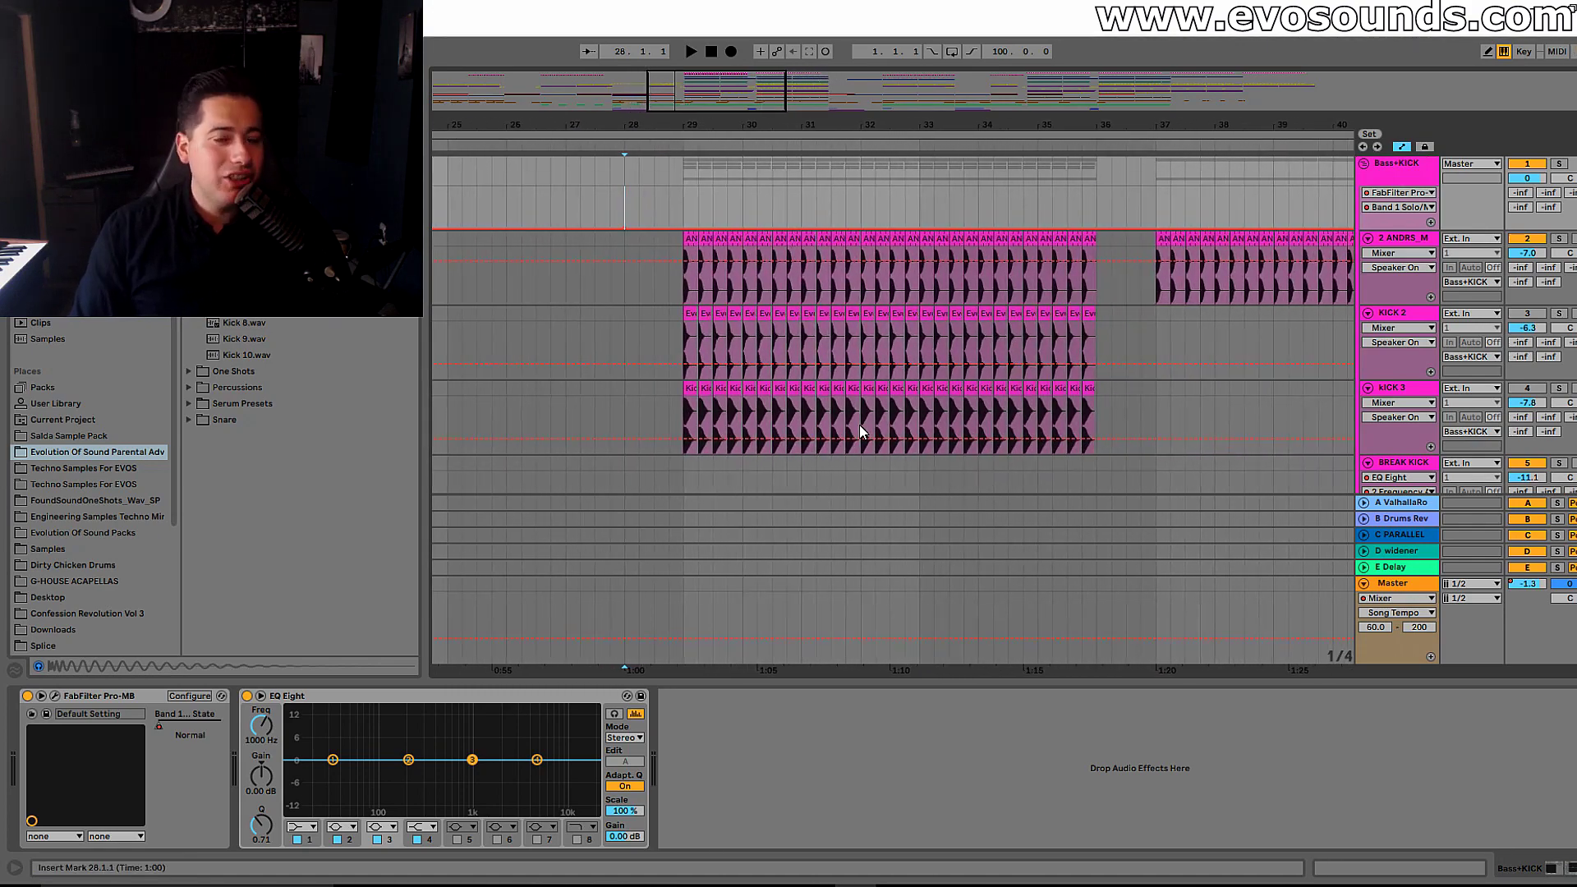
pyautogui.click(593, 185)
pyautogui.press('space')
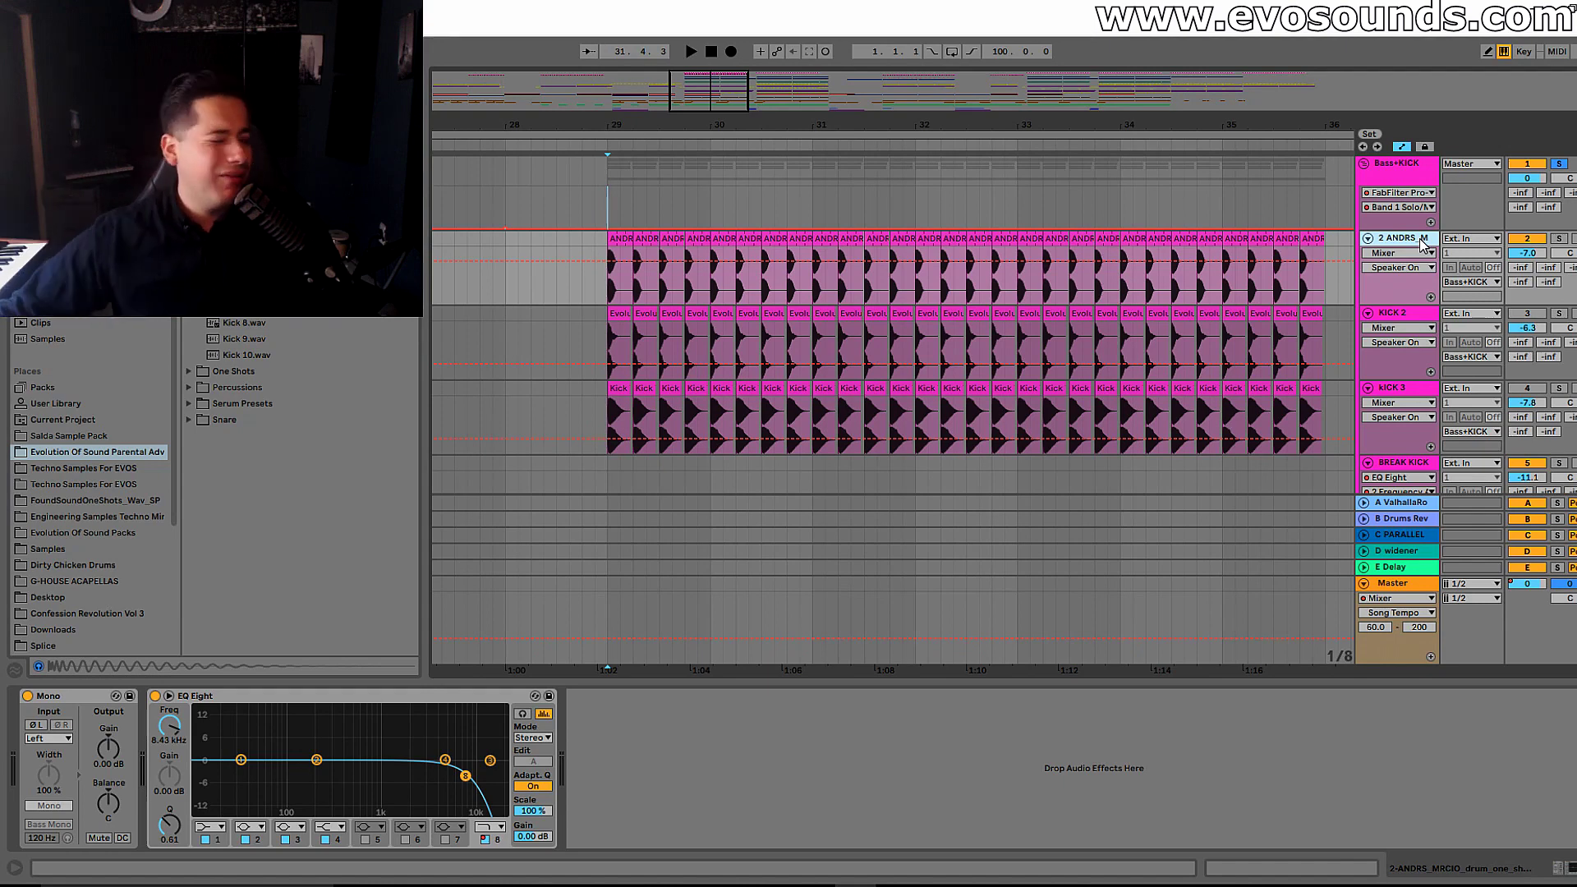
# Step: Deactivate the ANDRS kick track, activate KICK 2 in its place, and audition the section from bar 29
pyautogui.click(1528, 238)
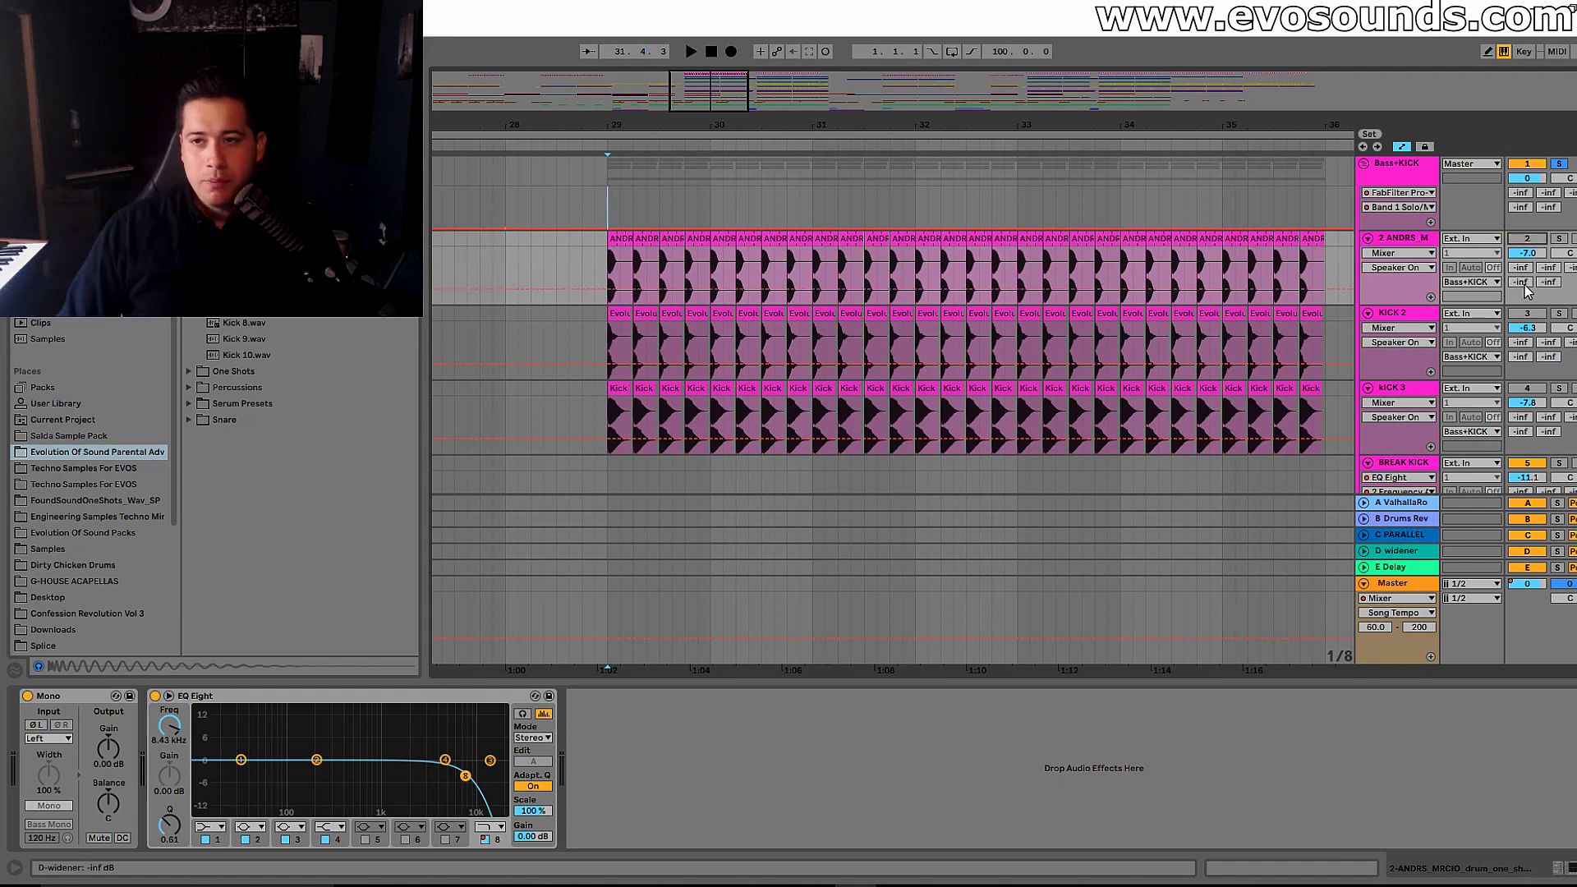
pyautogui.click(1530, 314)
pyautogui.click(1413, 324)
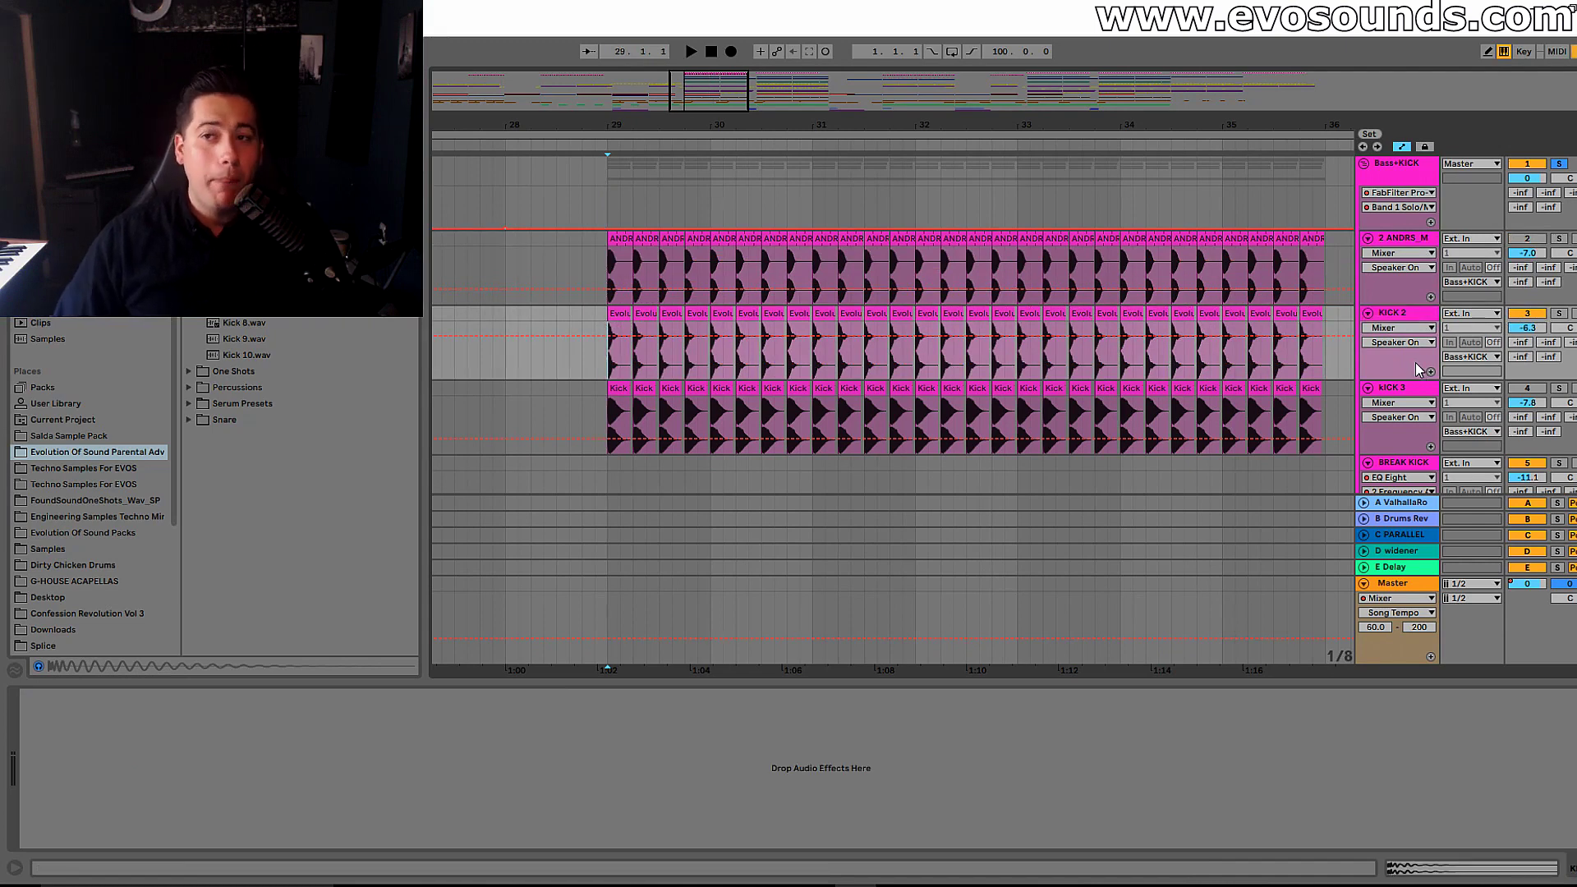
pyautogui.click(560, 296)
pyautogui.press('space')
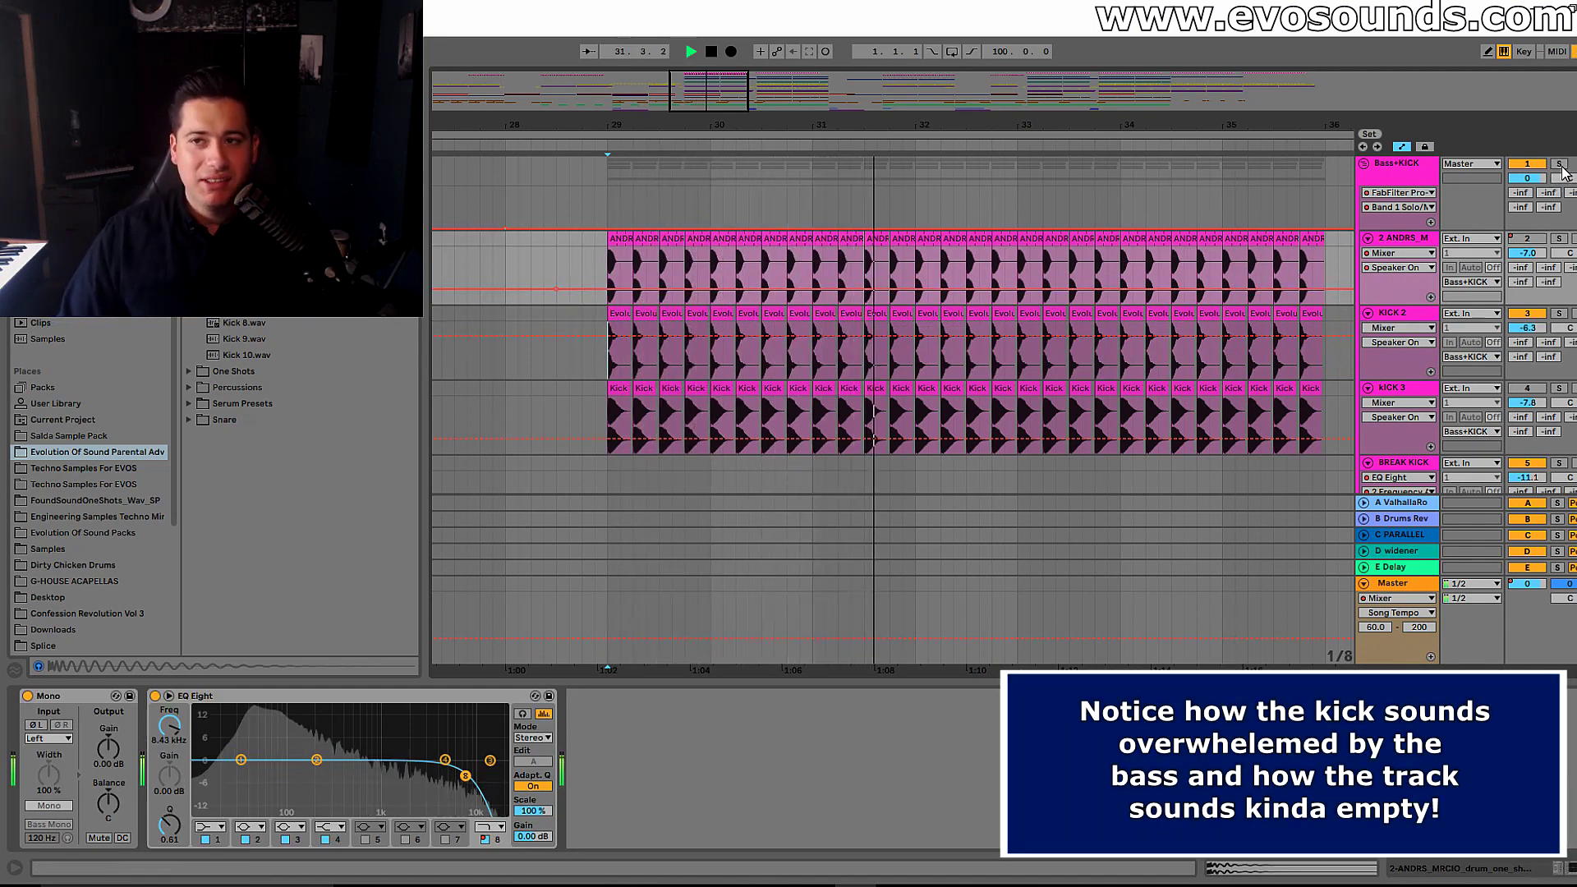
pyautogui.press('space')
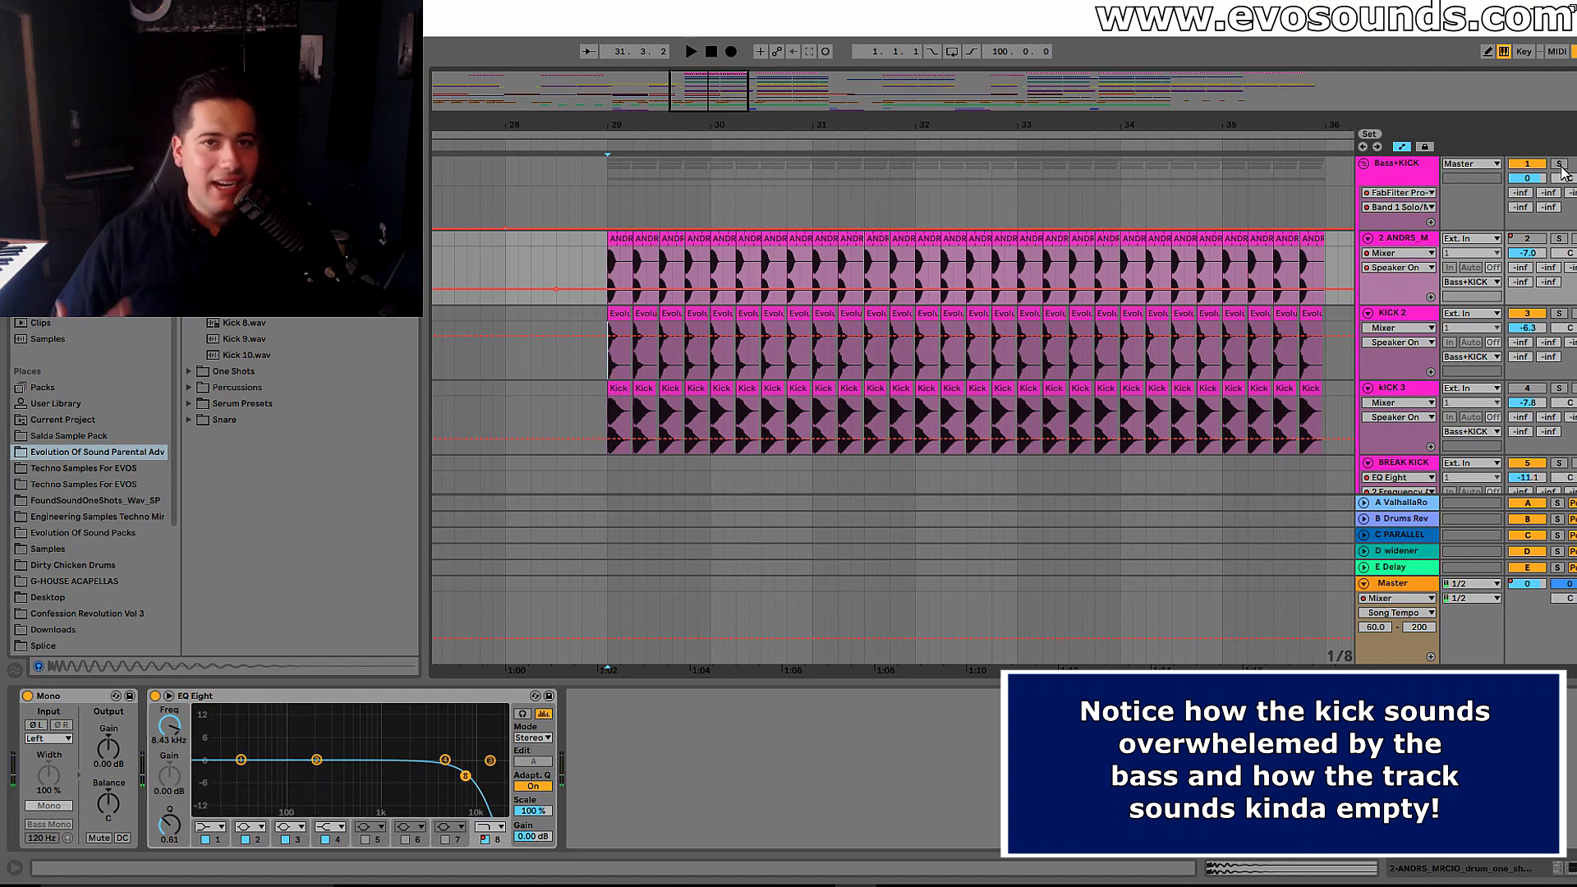
# Step: Solo the Bass+KICK group and audition KICK 2 against the bass from bar 29
pyautogui.moveTo(691, 78); pyautogui.dragTo(691, 85)
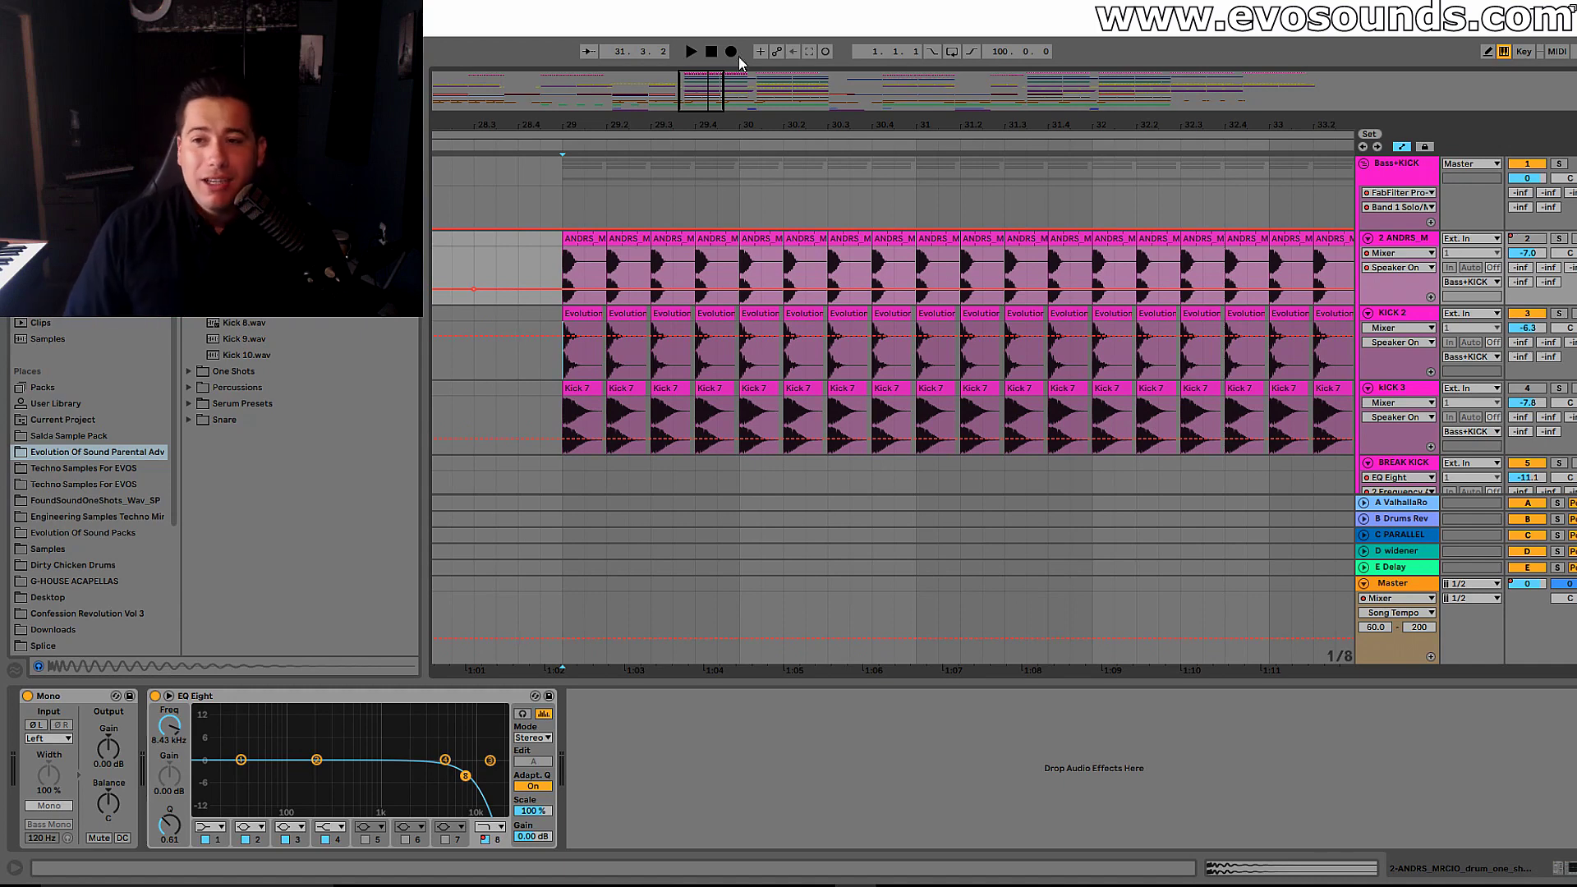
pyautogui.click(1557, 165)
pyautogui.press('space')
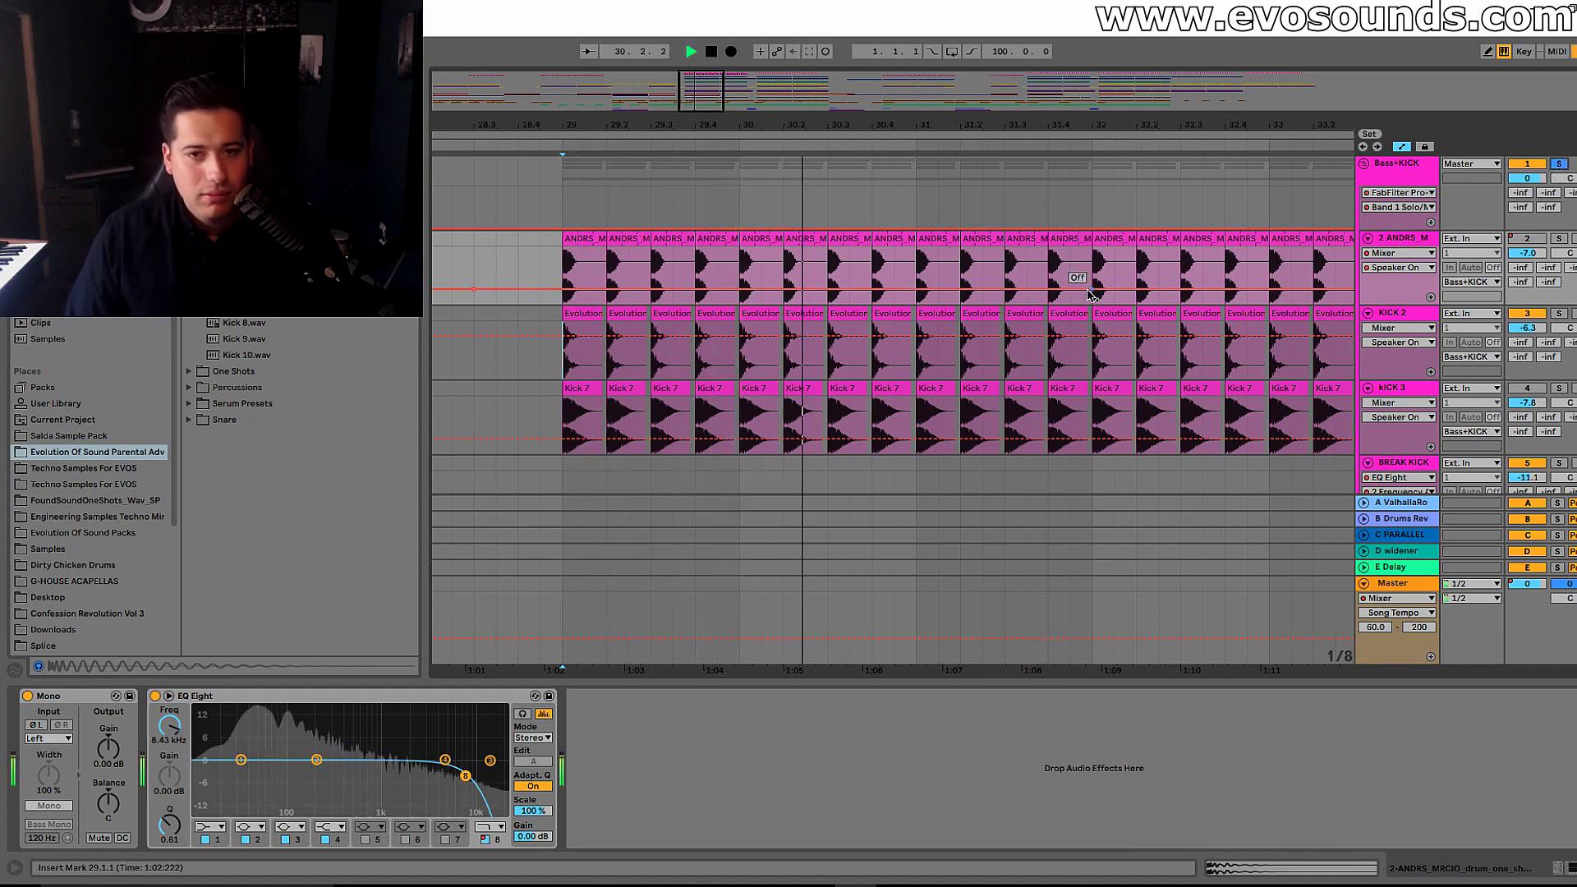
pyautogui.press('space')
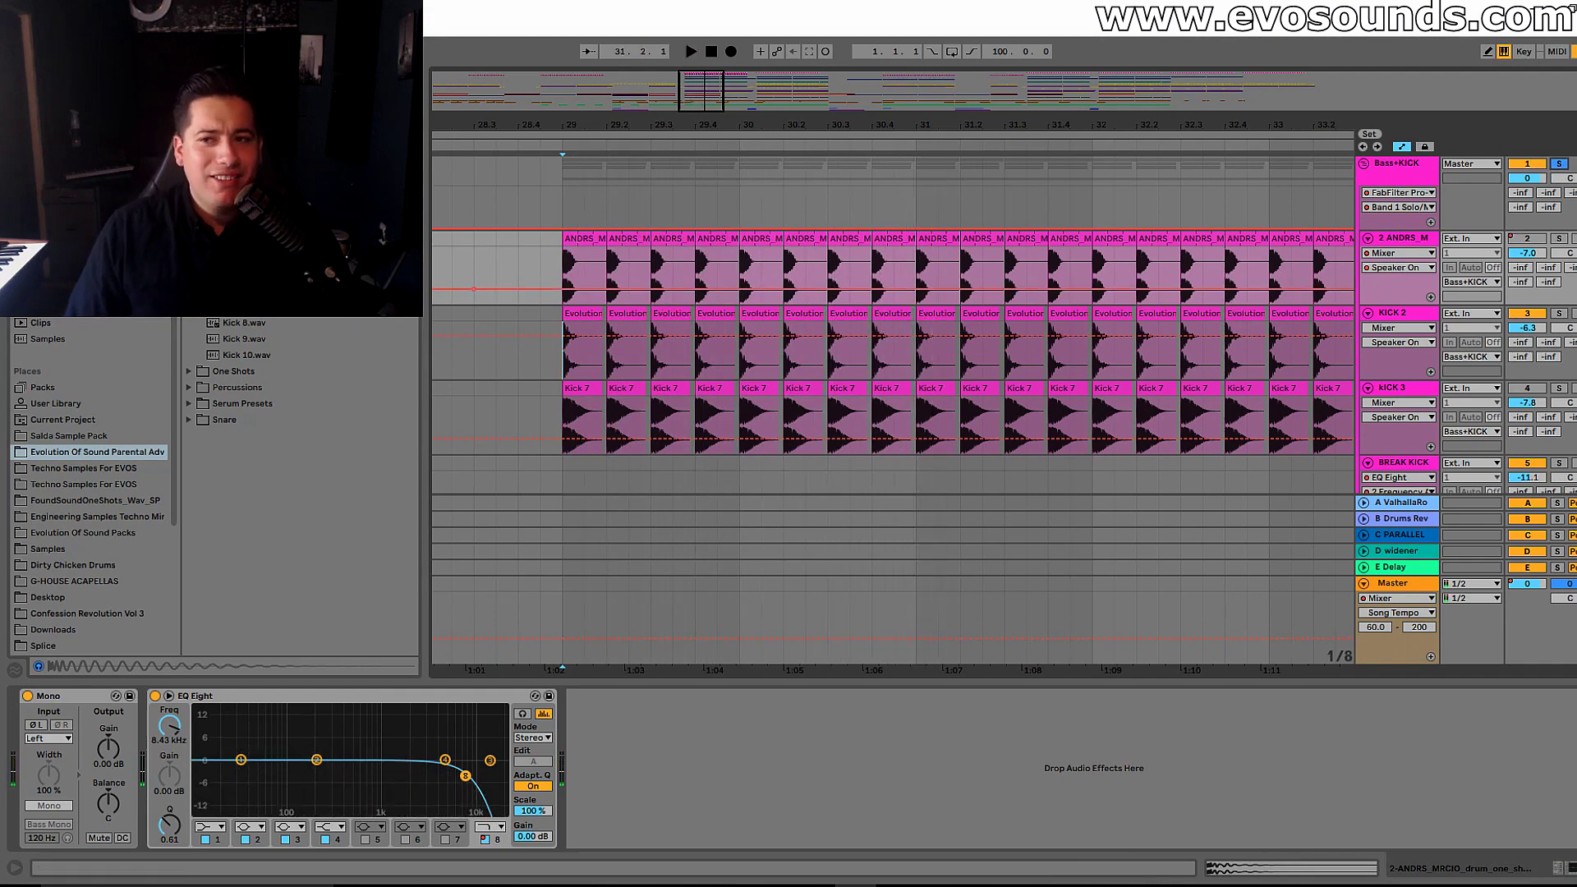
# Step: Make the ANDRS kick track taller, activate it in place of KICK 2, and audition it from bar 29
pyautogui.moveTo(1534, 304); pyautogui.dragTo(1533, 318)
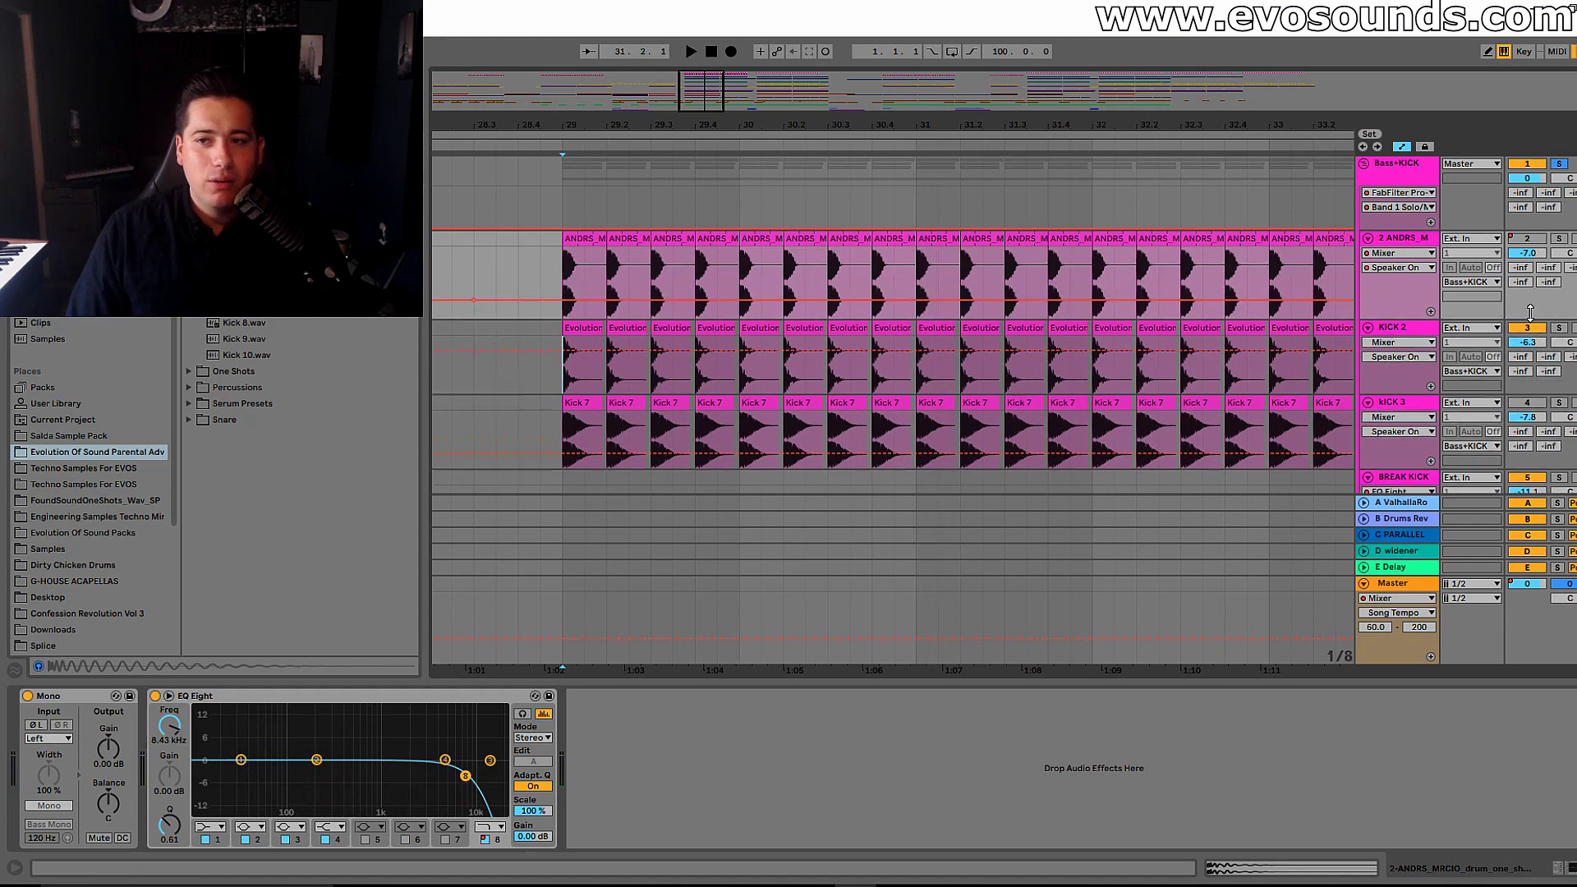
pyautogui.click(1528, 238)
pyautogui.press('space')
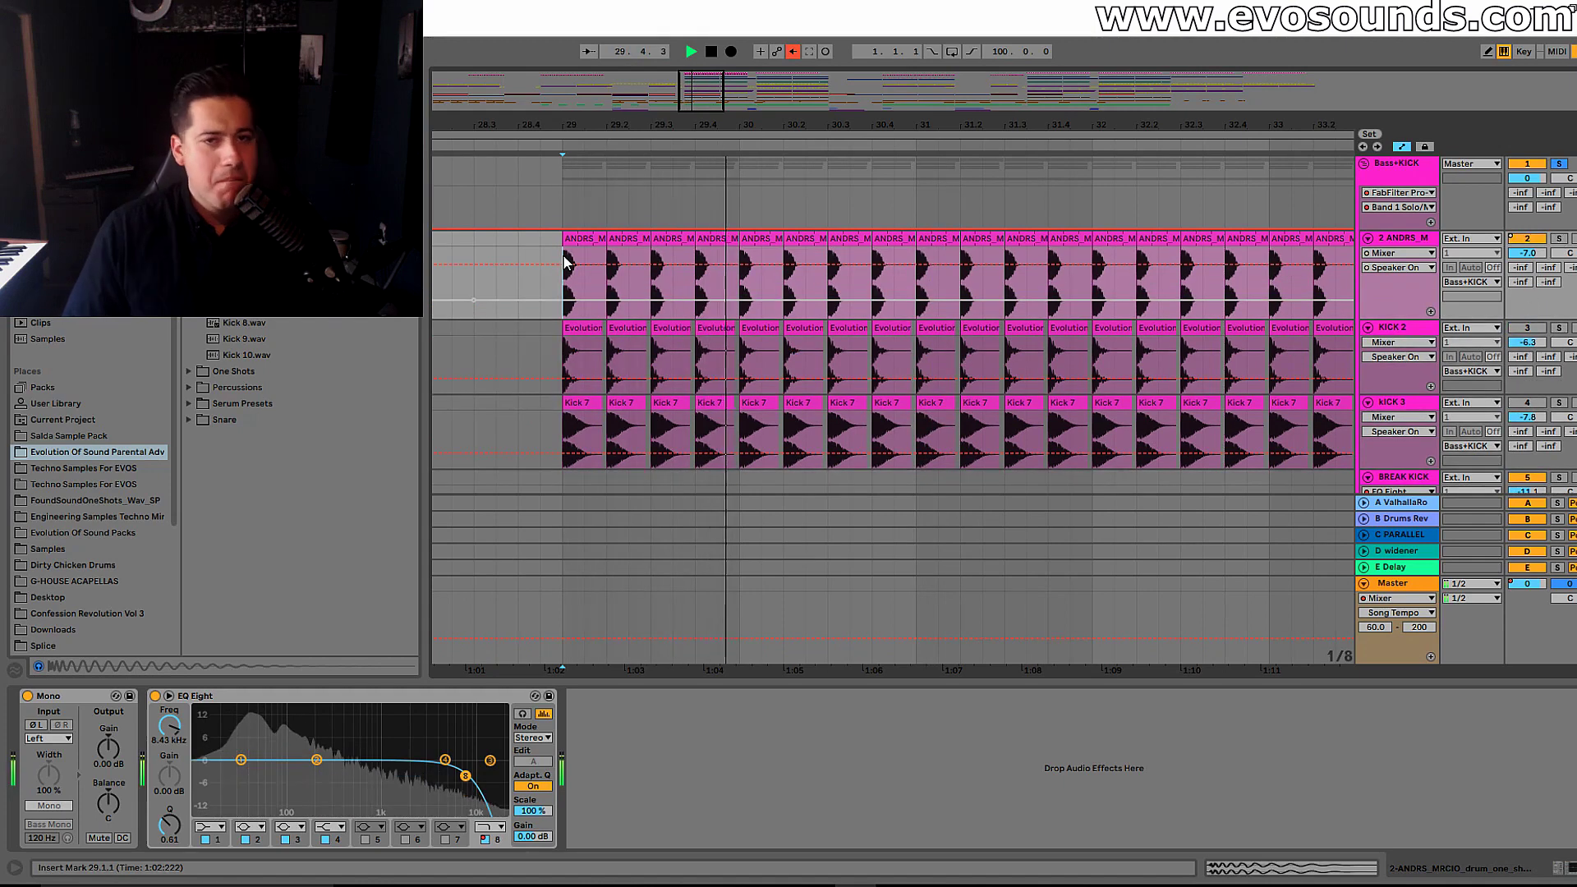
pyautogui.press('space')
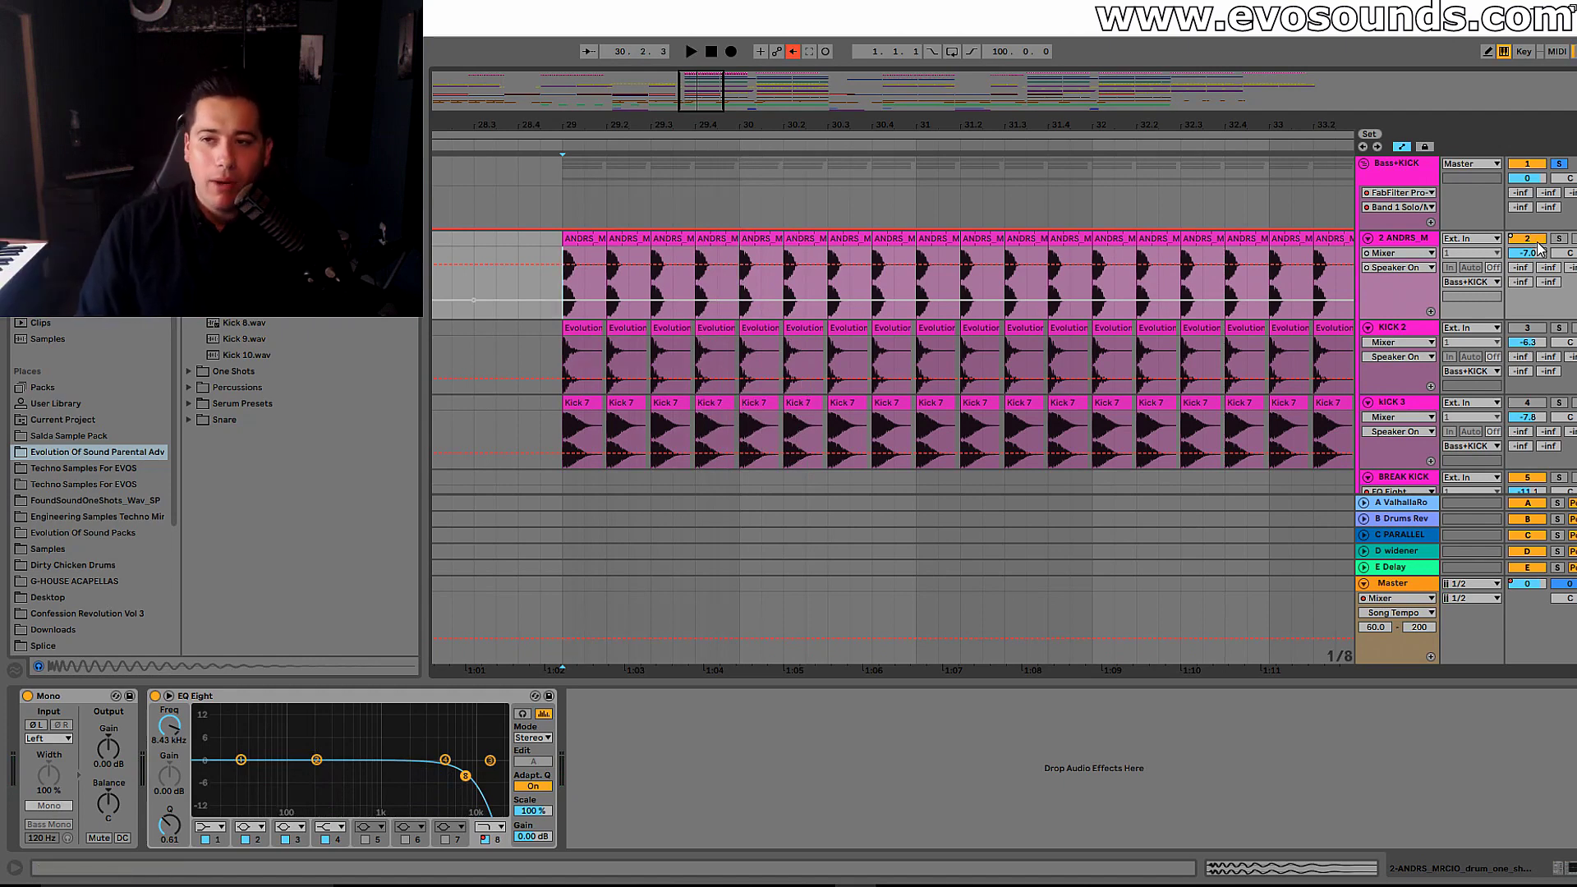
# Step: Activate KICK 3 in place of the ANDRS kick, audition it from bar 29, and re-enable the overridden automation
pyautogui.click(1412, 404)
pyautogui.click(567, 456)
pyautogui.press('space')
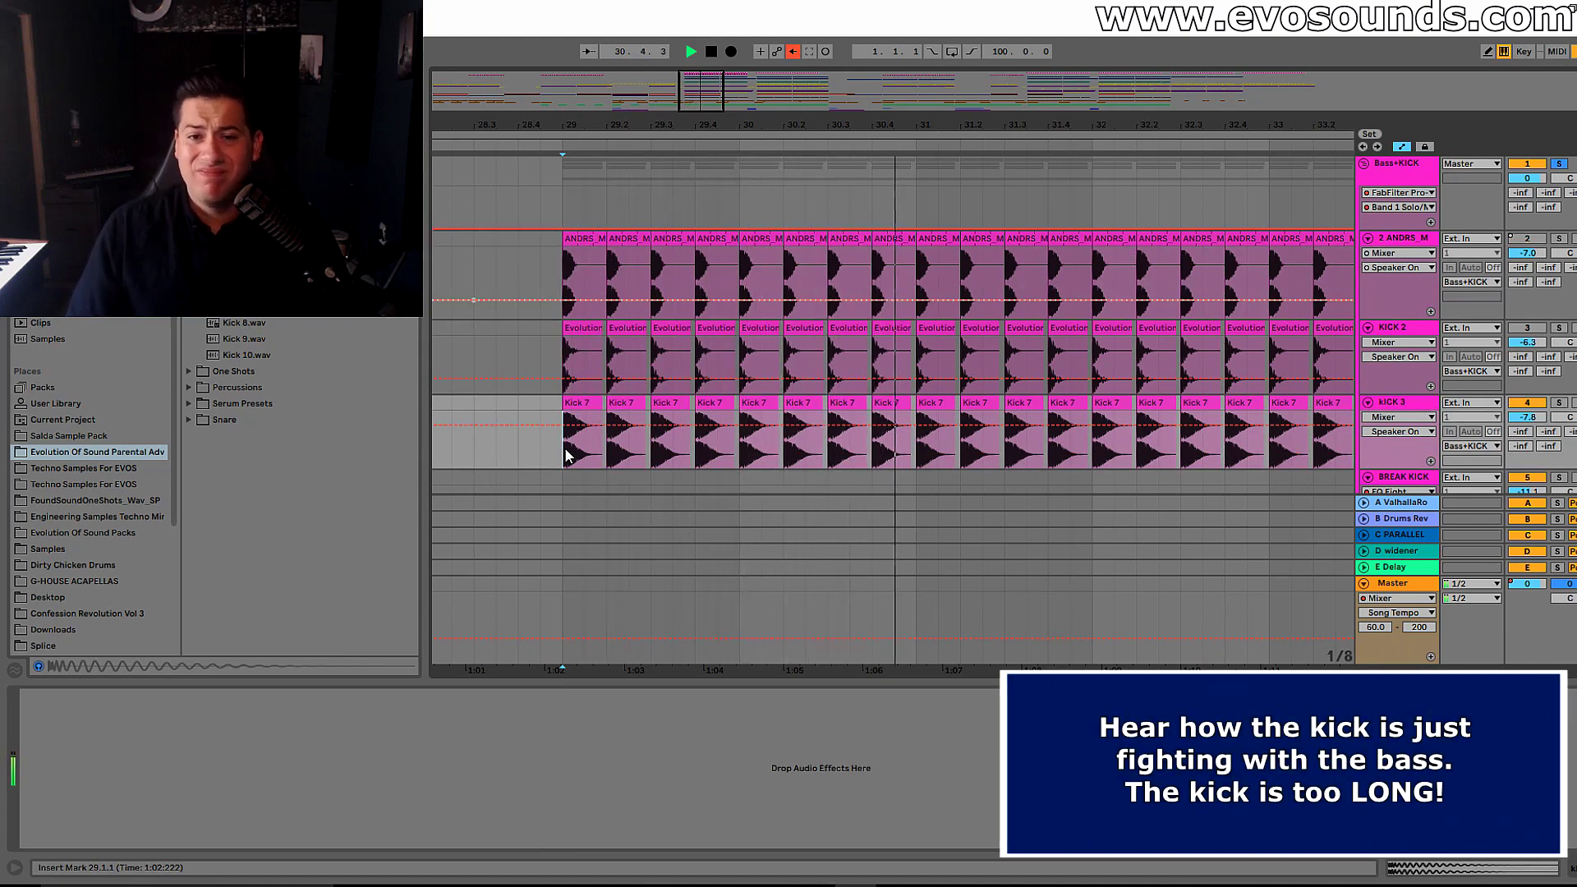
pyautogui.click(791, 52)
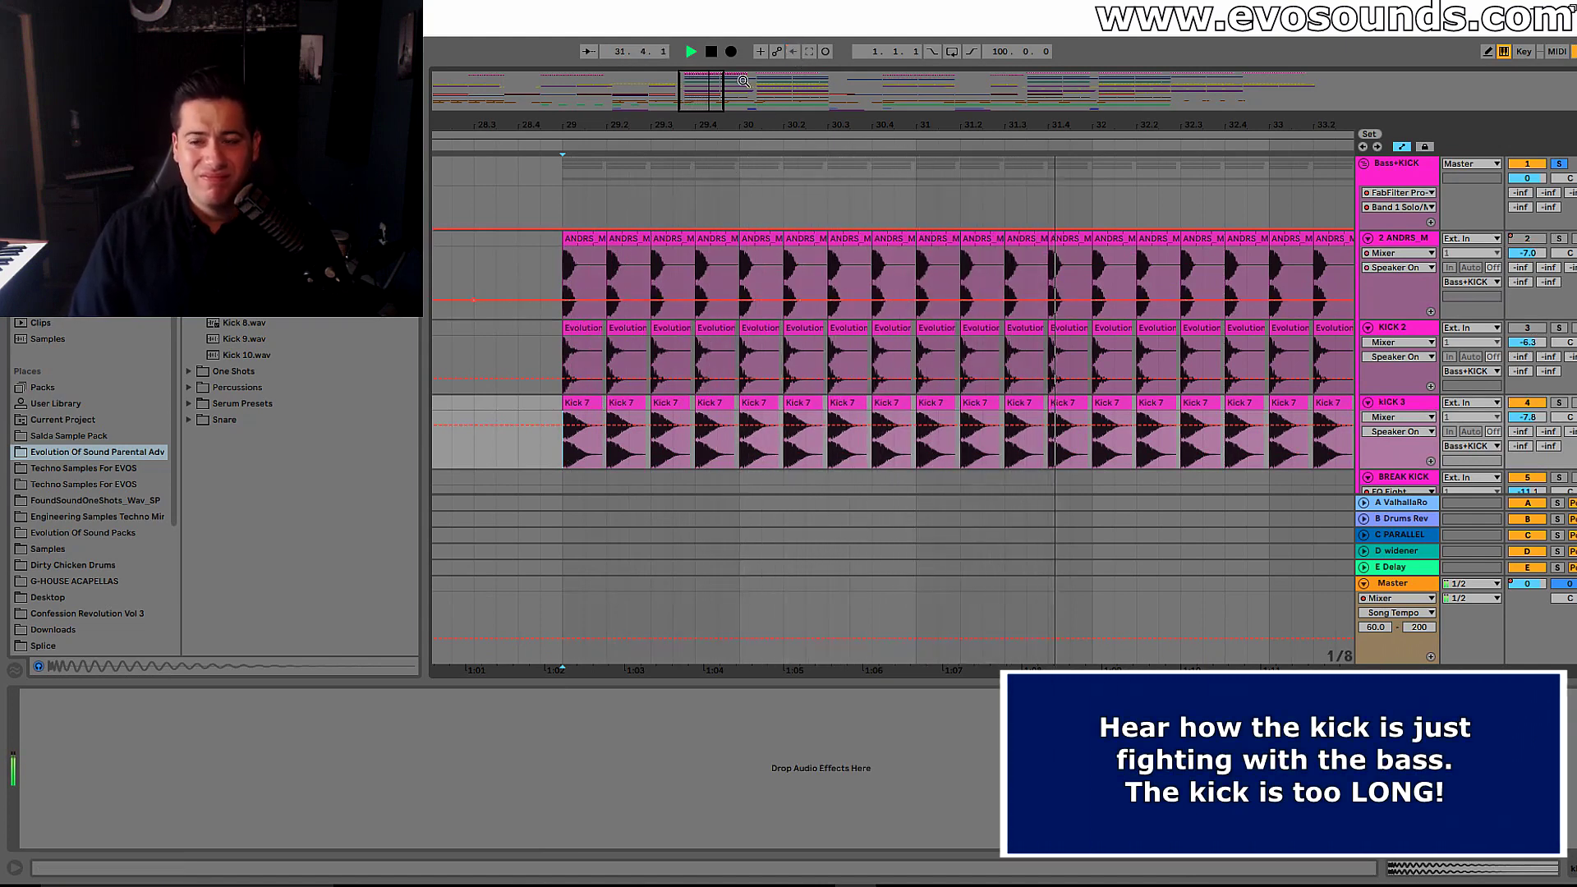
pyautogui.press('space')
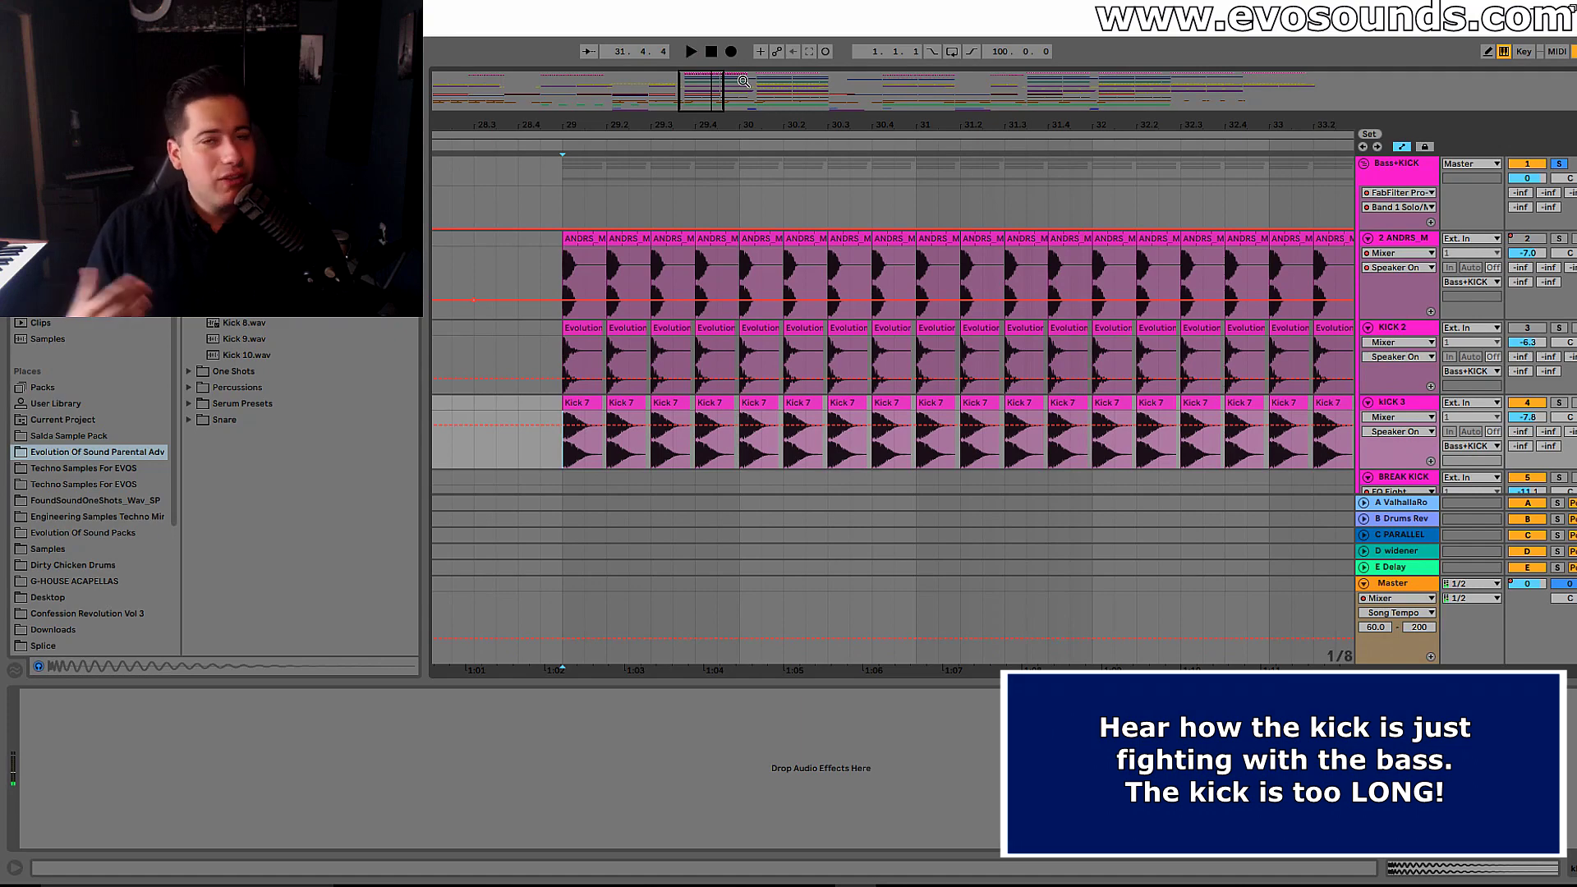
# Step: Examine the length of the first ANDRS kick clip by selecting its hit from 29.1.1 to 29.1.2
pyautogui.moveTo(713, 78); pyautogui.dragTo(709, 119)
pyautogui.click(567, 271)
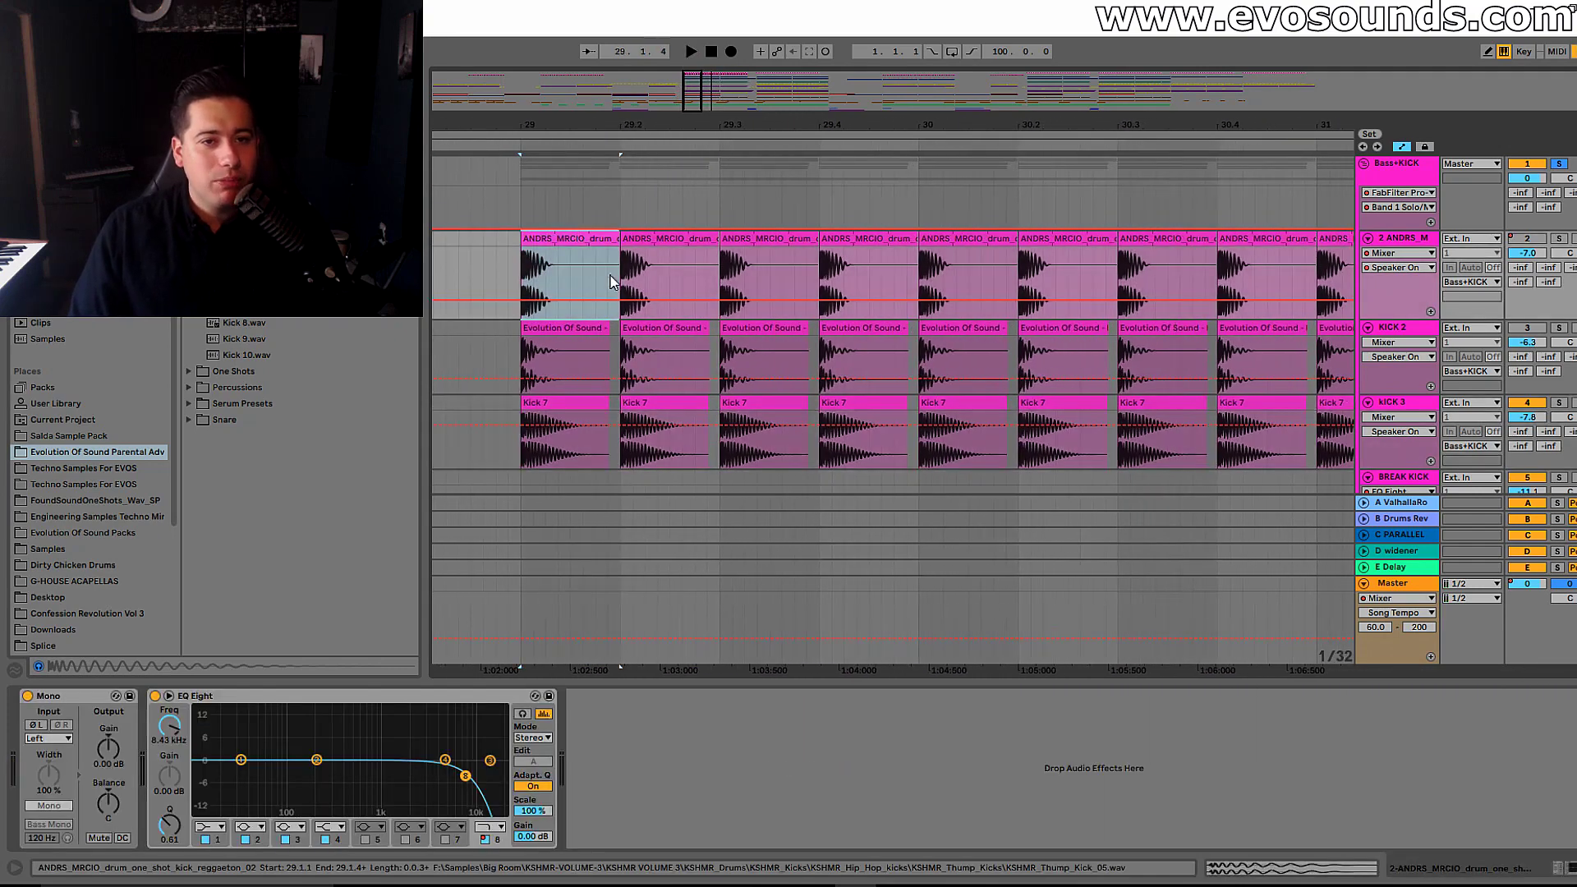
pyautogui.moveTo(523, 271); pyautogui.dragTo(547, 271)
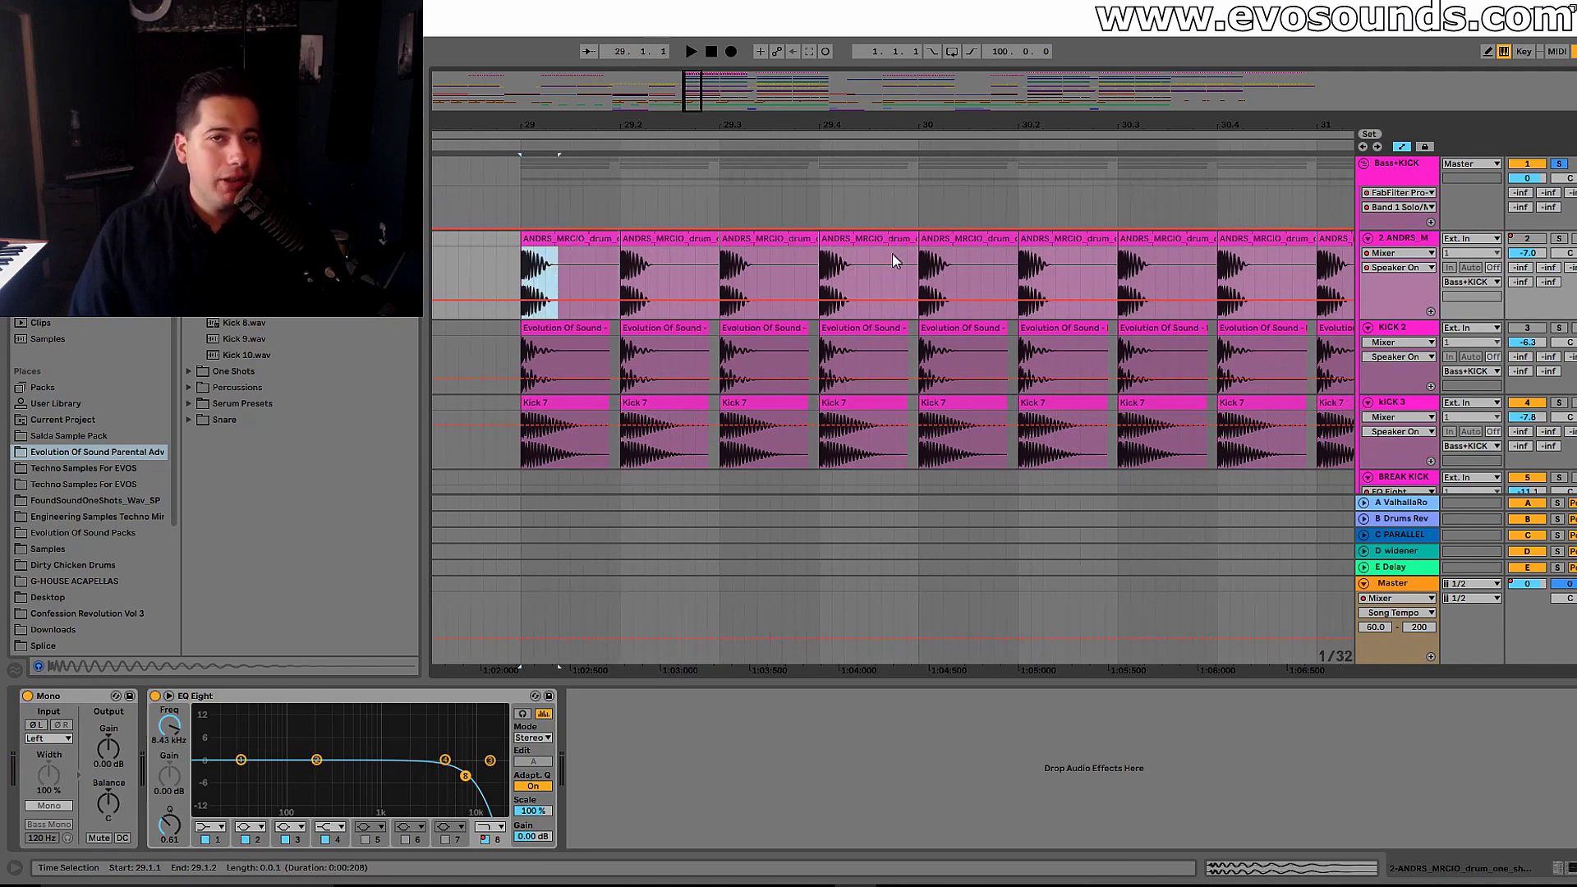
# Step: Deactivate KICK 3, reactivate the ANDRS kick, and audition the section from its first clip
pyautogui.click(1529, 253)
pyautogui.click(1528, 402)
pyautogui.click(577, 237)
pyautogui.press('space')
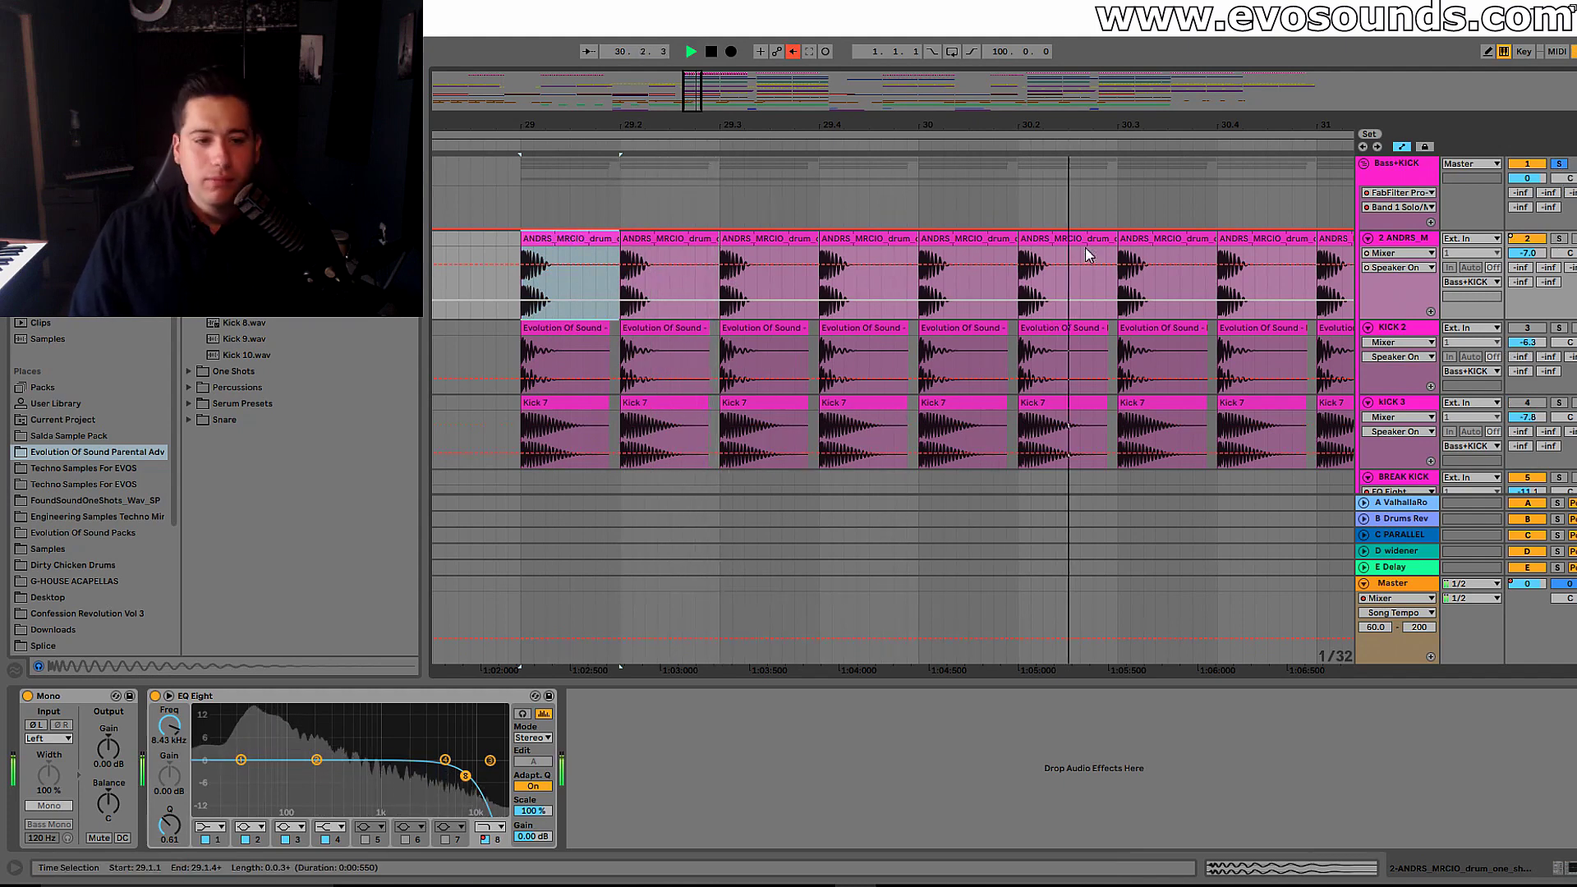
pyautogui.press('space')
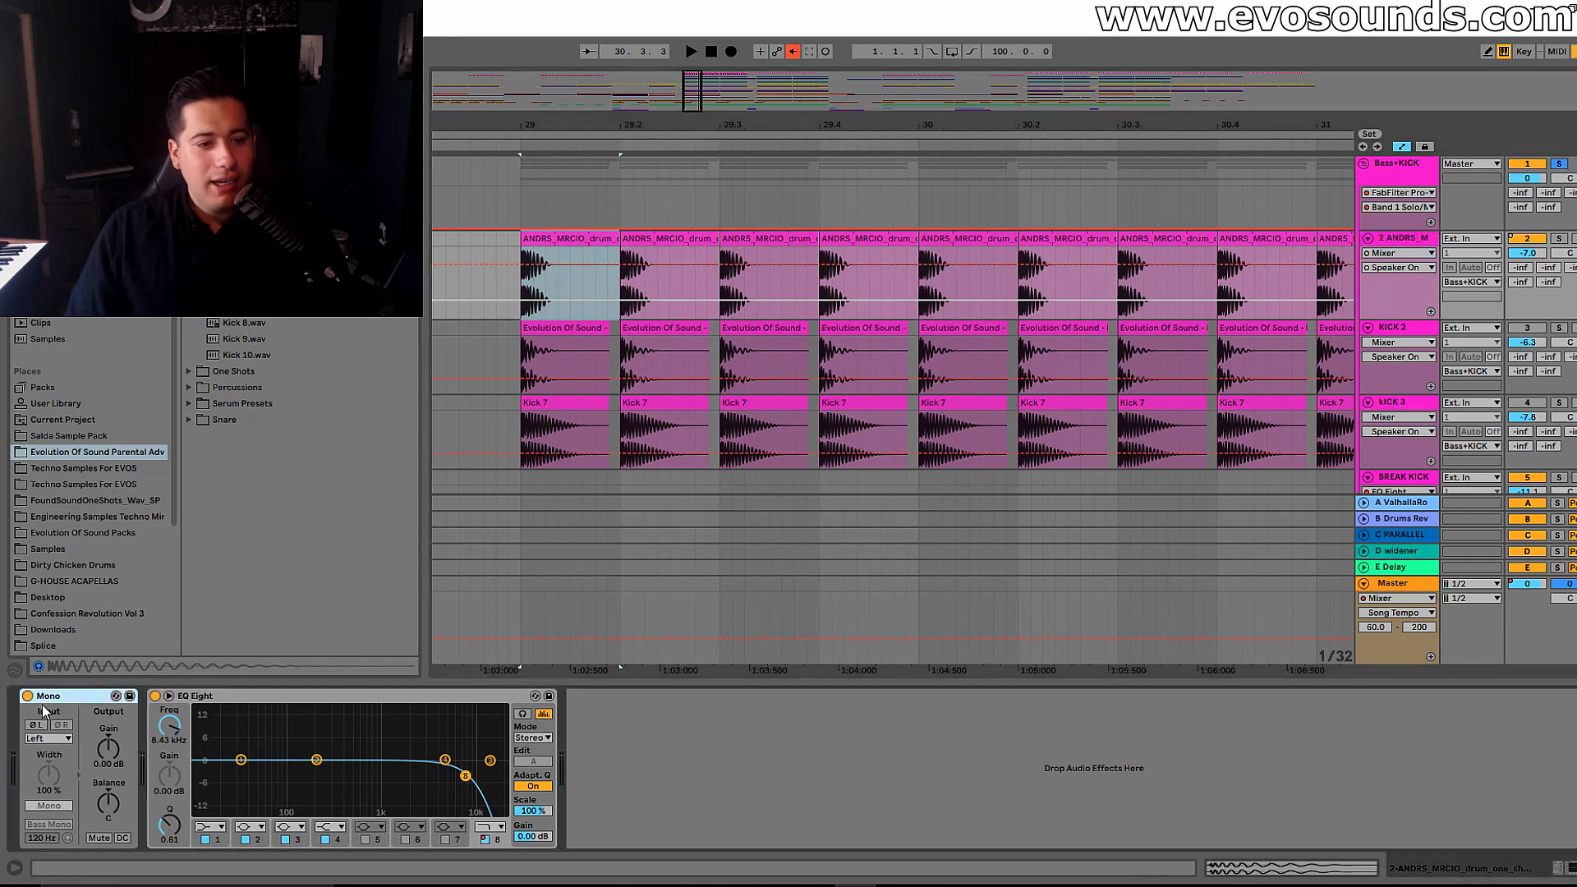
# Step: Slightly lower the high-cut frequency of the ANDRS kick's EQ Eight while playing the section
pyautogui.press('space')
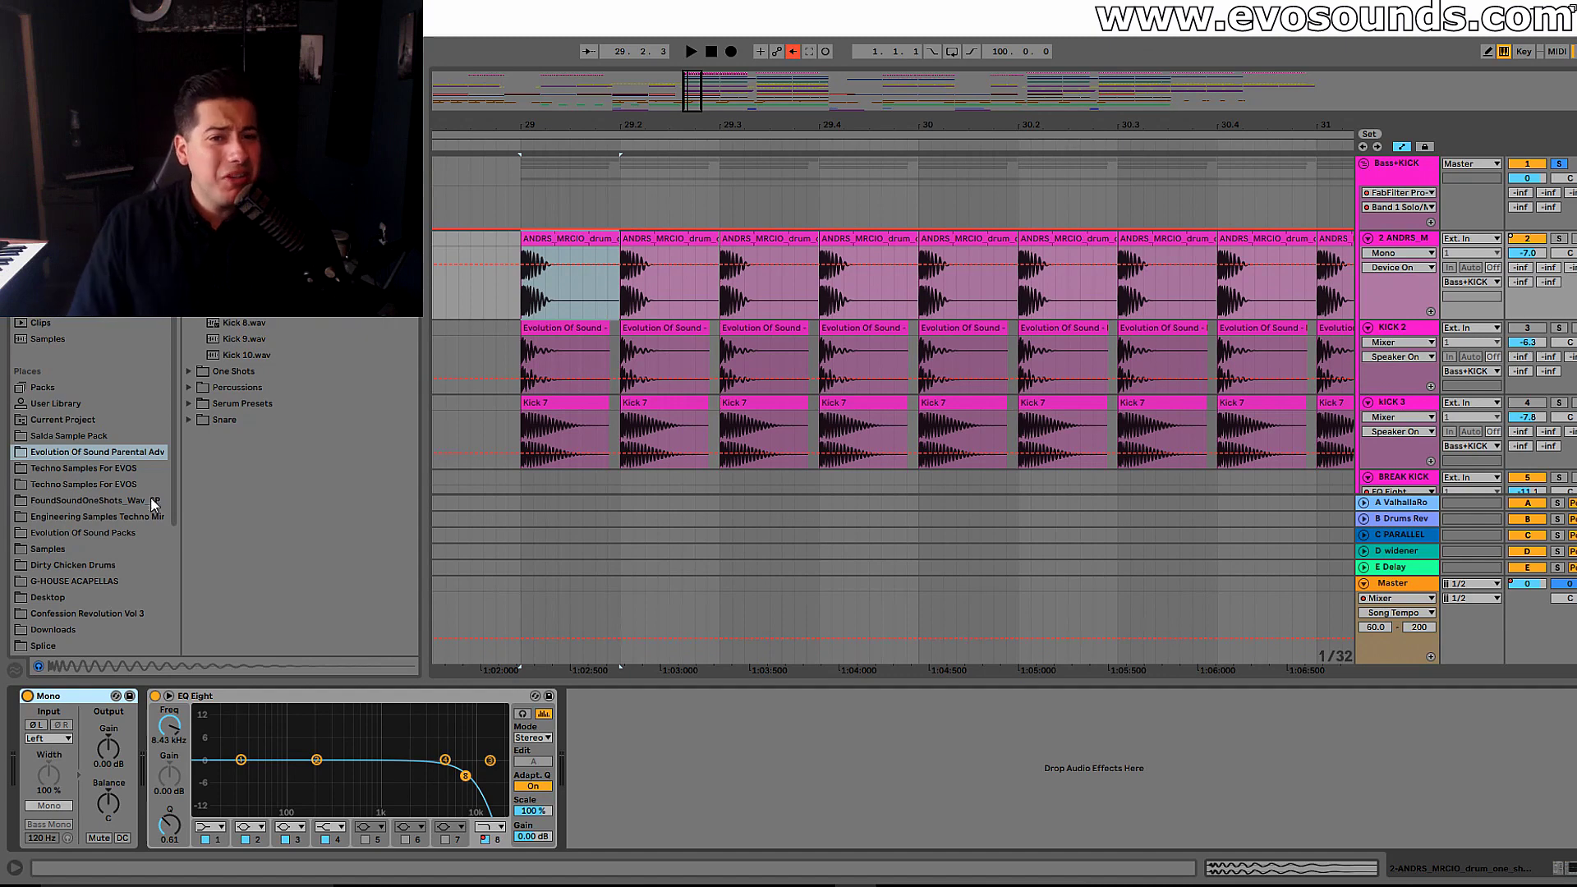
pyautogui.press('-')
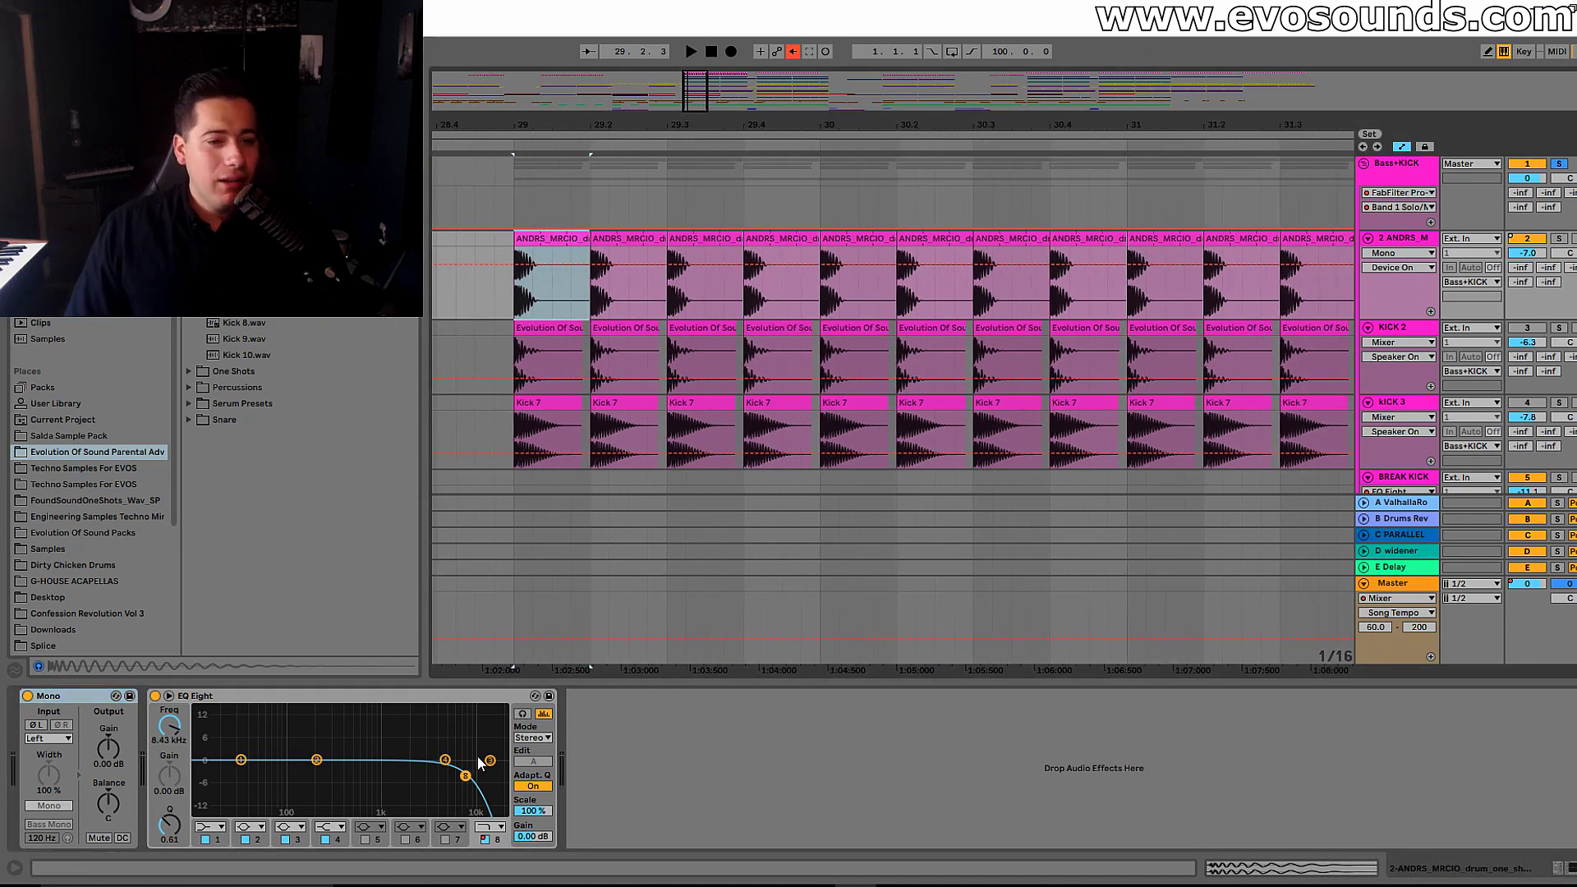
pyautogui.press('space')
pyautogui.moveTo(465, 776); pyautogui.dragTo(460, 778)
pyautogui.press('space')
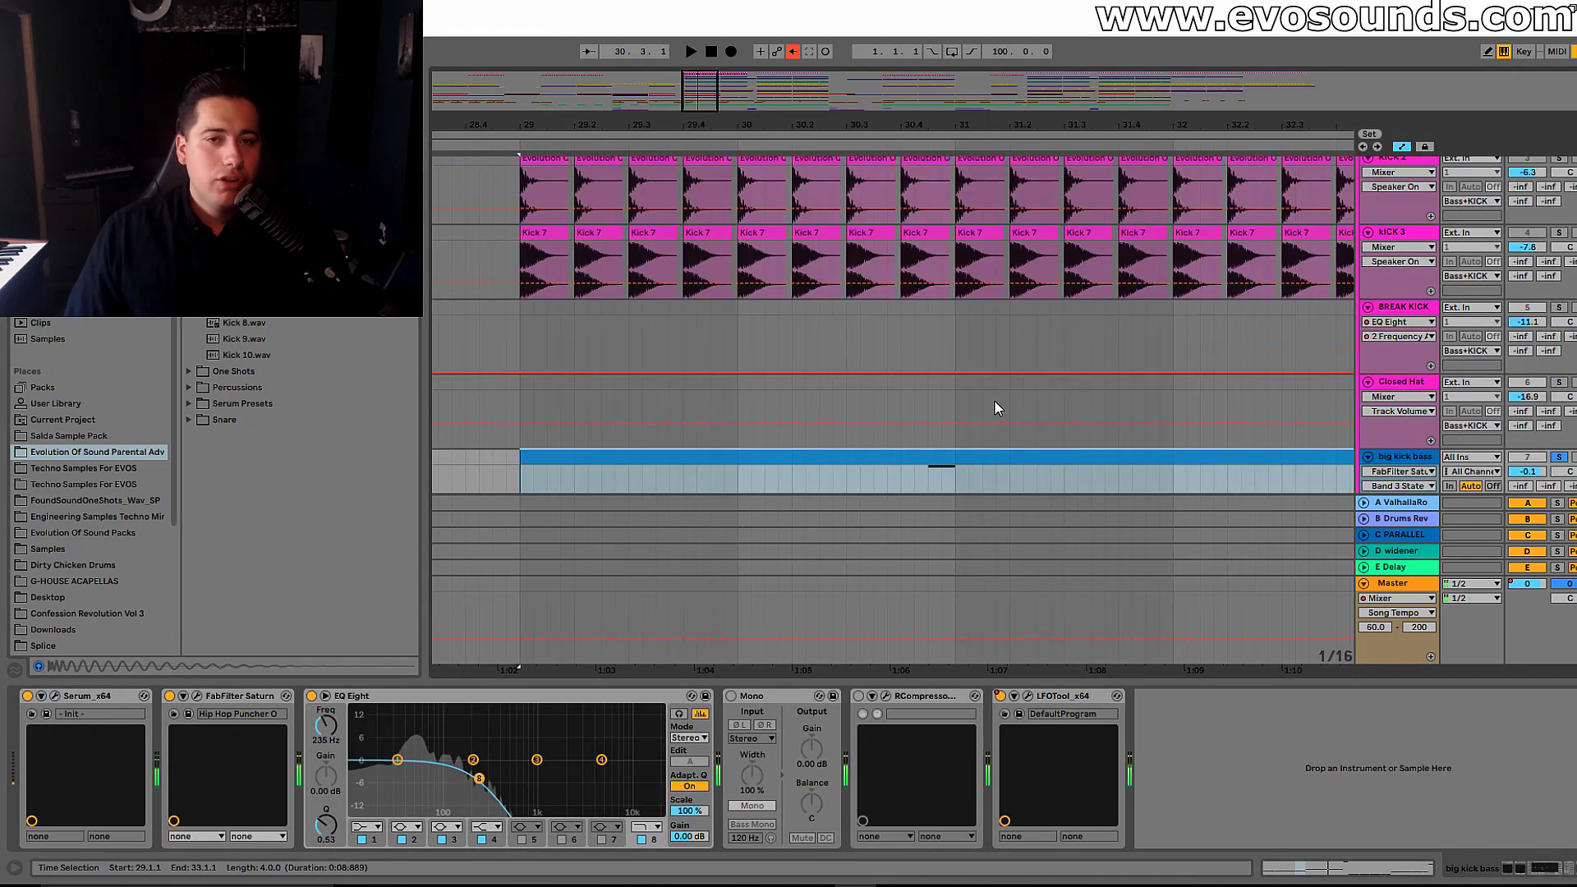
# Step: Examine the note pattern in the big kick bass MIDI clip, then close the clip view
pyautogui.scroll(1, 1394, 403)
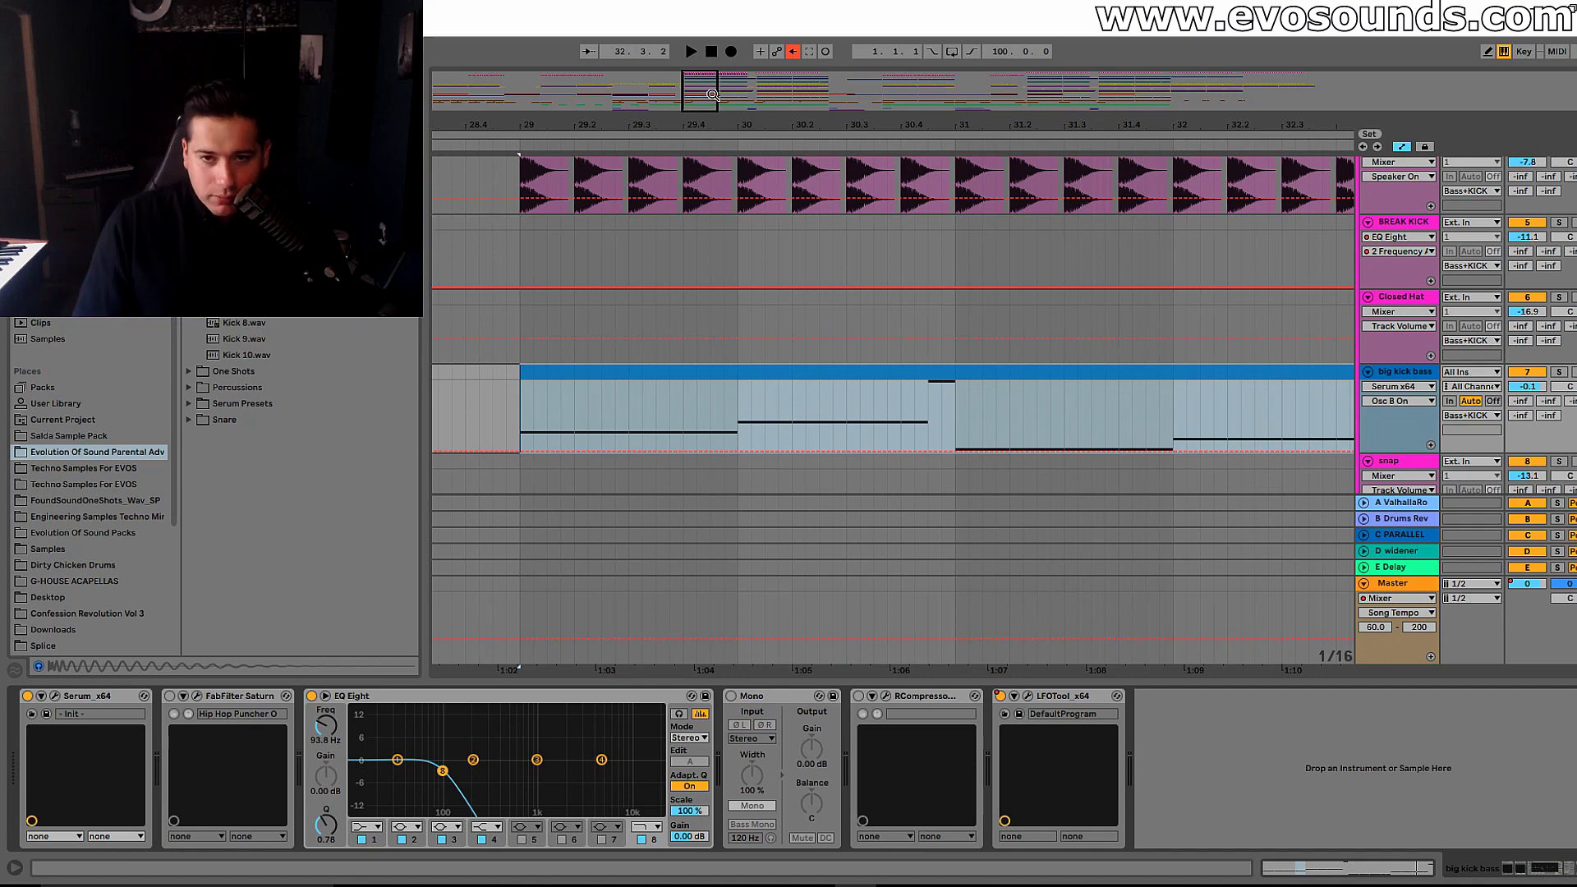
pyautogui.doubleClick(855, 380)
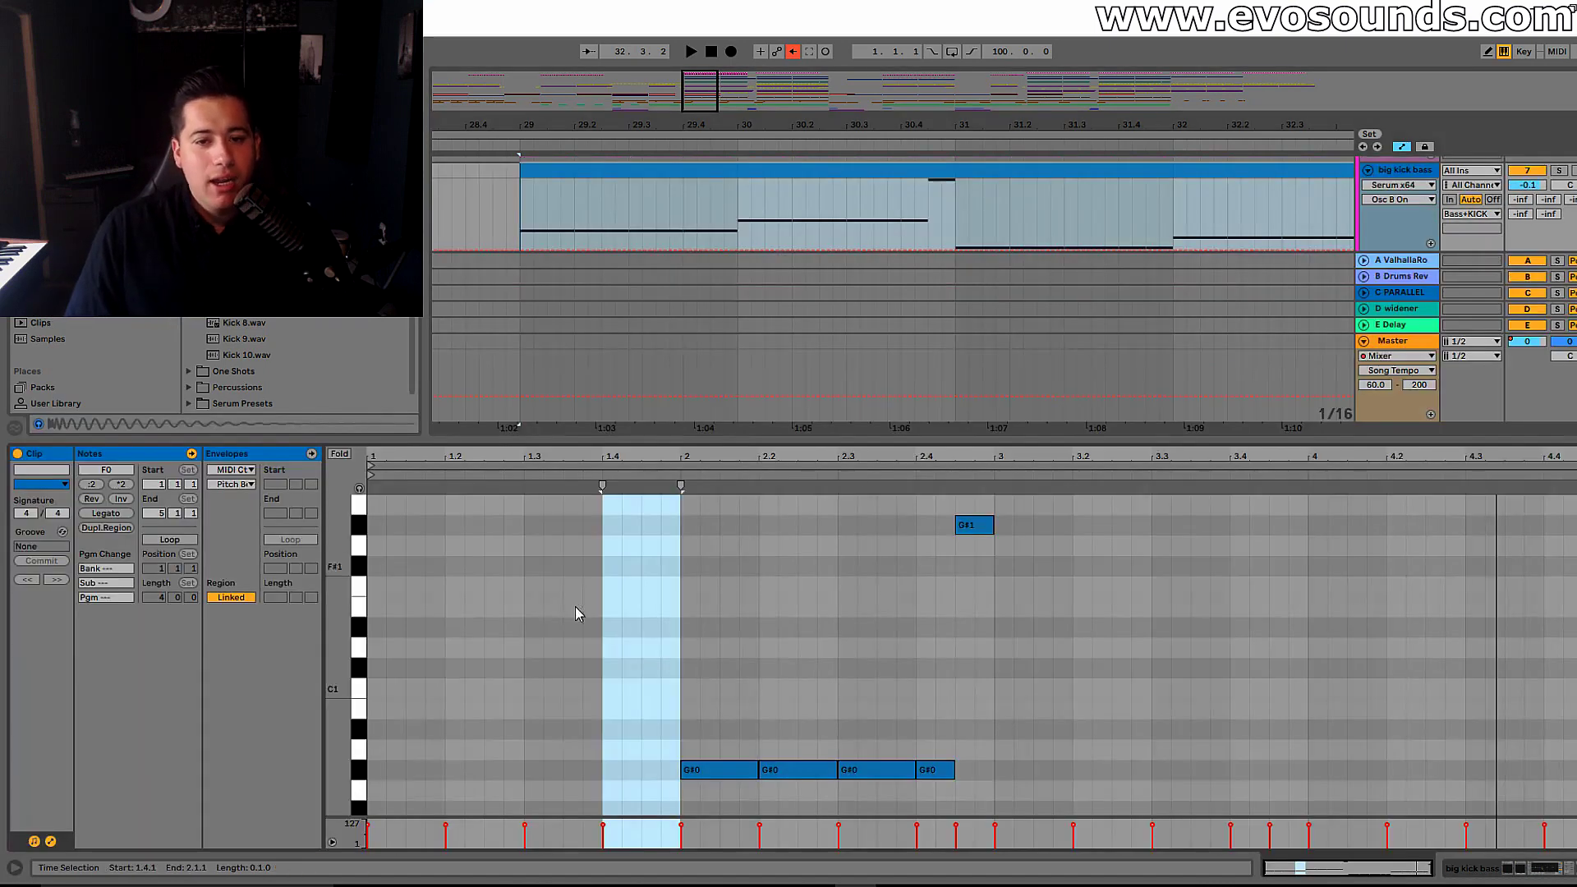
pyautogui.scroll(-3, 542, 637)
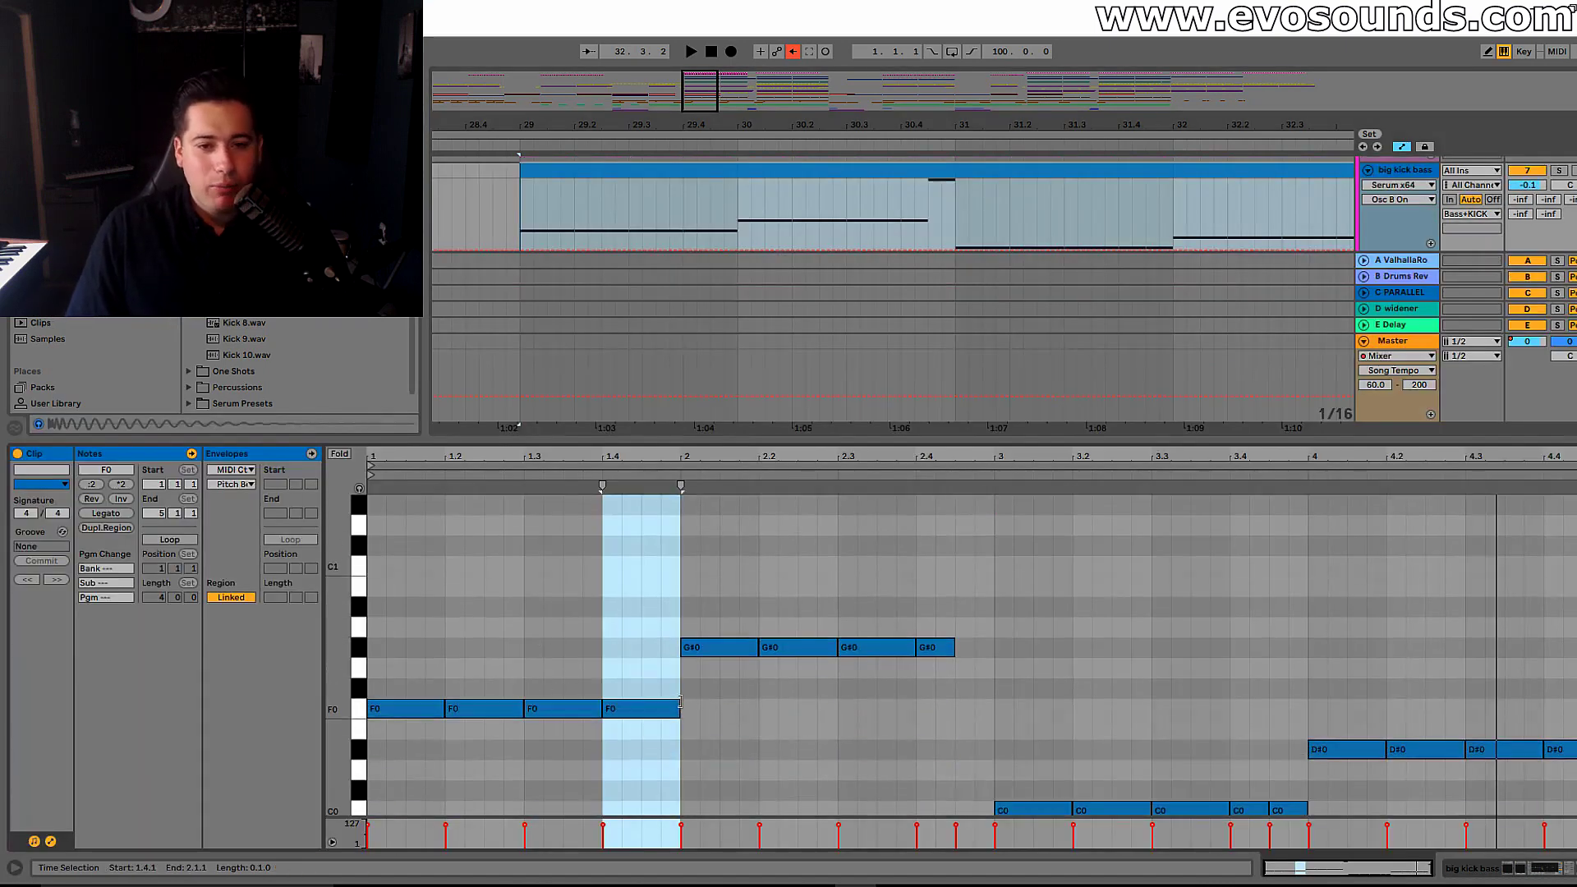
pyautogui.scroll(4, 786, 690)
pyautogui.scroll(-4, 974, 608)
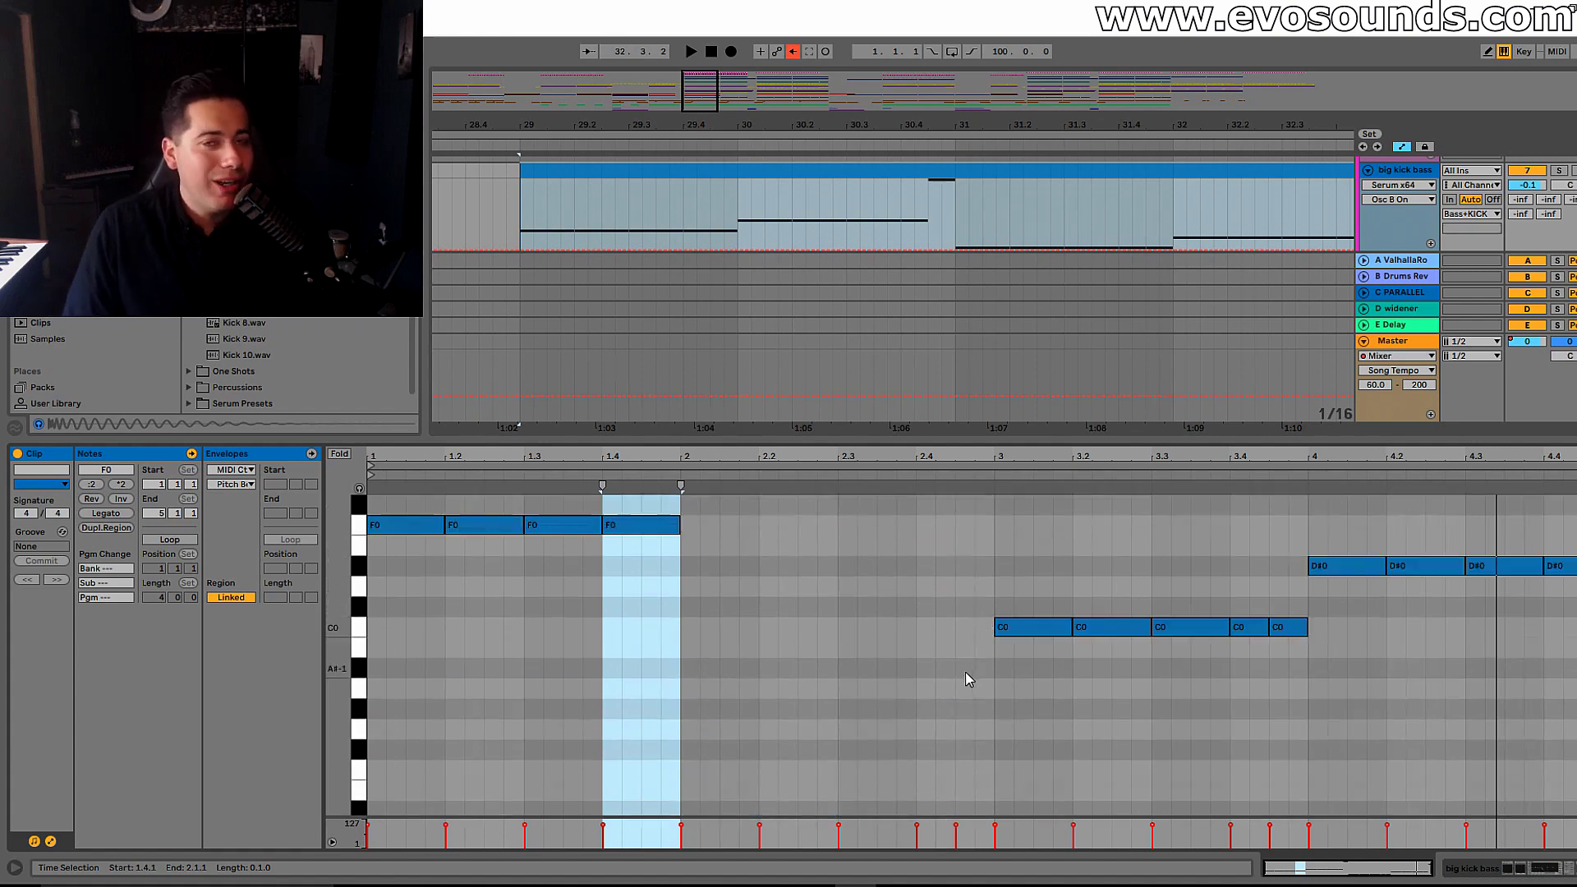
pyautogui.scroll(2, 972, 679)
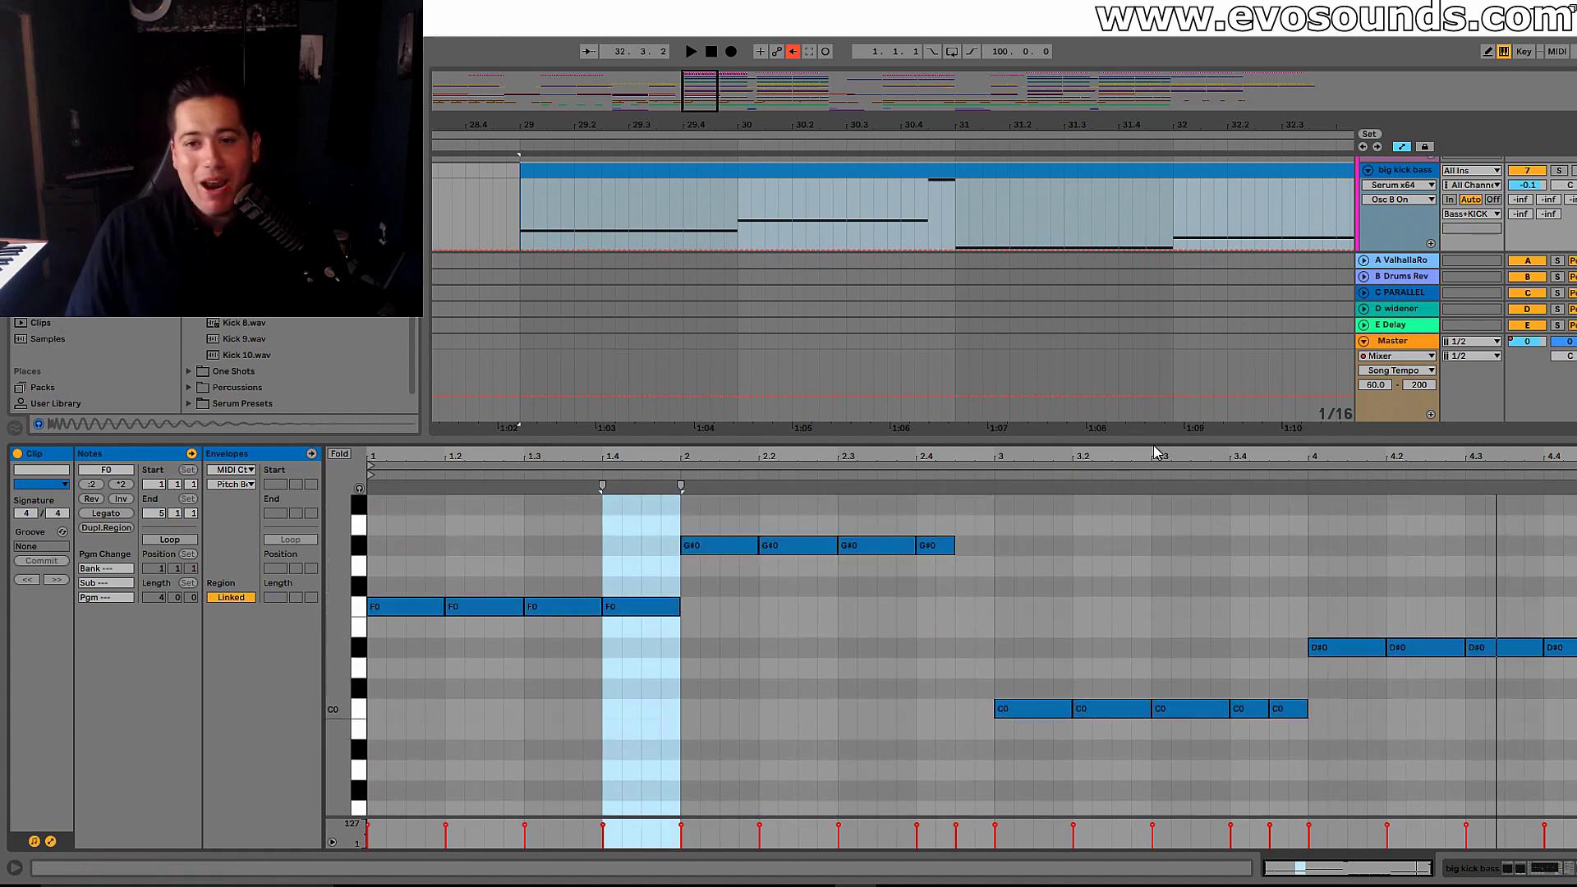
pyautogui.scroll(2, 1096, 742)
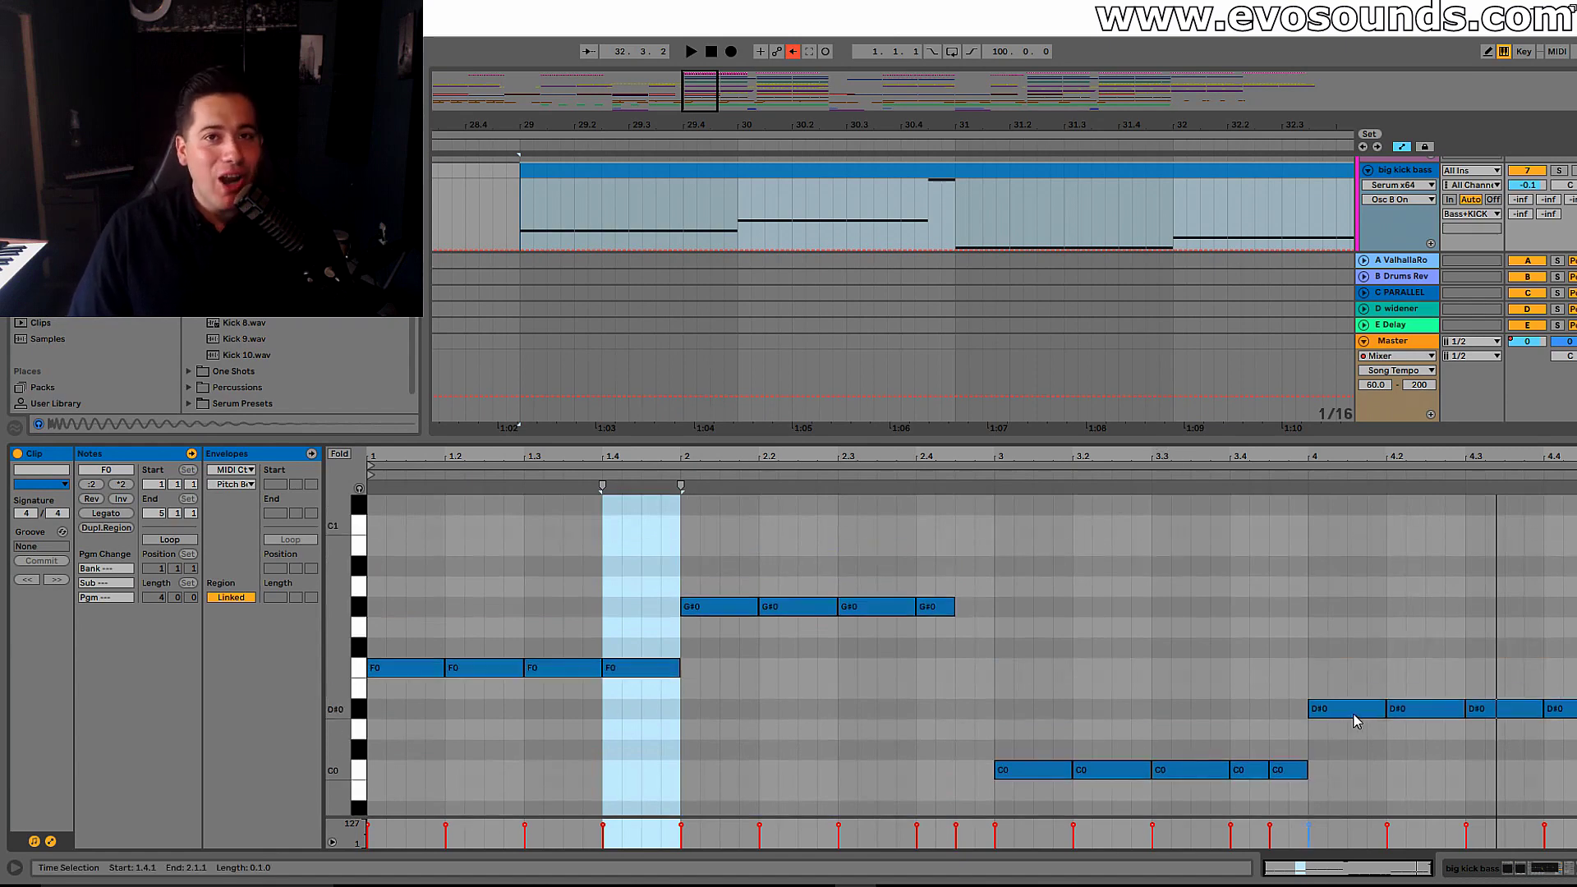
pyautogui.moveTo(846, 704); pyautogui.dragTo(514, 574)
pyautogui.moveTo(969, 438); pyautogui.dragTo(867, 850)
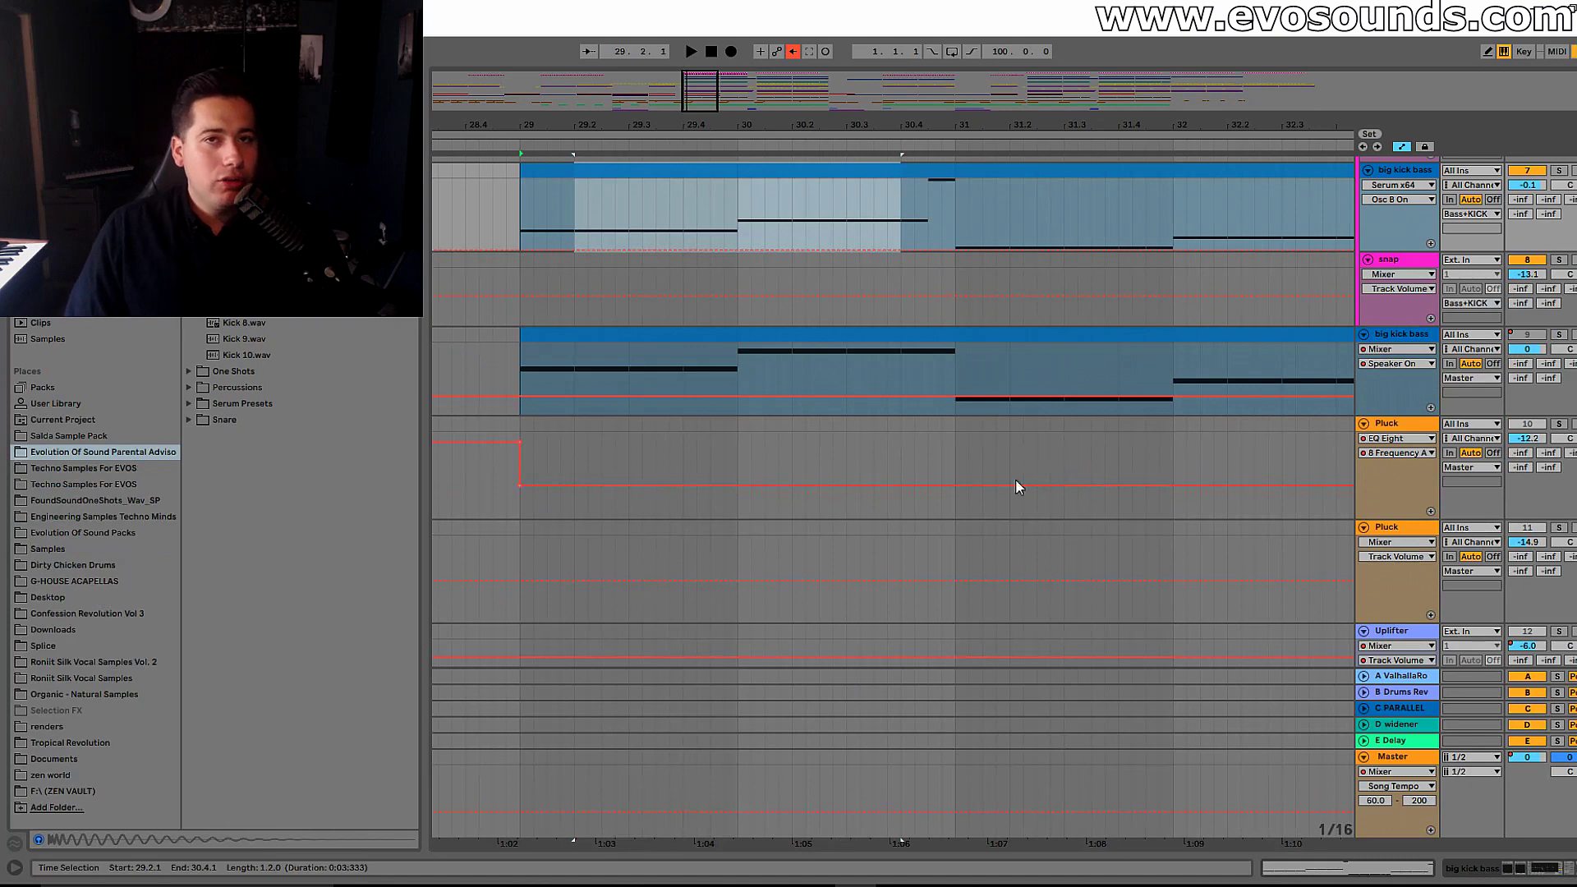
# Step: Set the high-cut band of the big kick bass's EQ Eight to 69.6 Hz and audition the bass from bar 29
pyautogui.click(822, 166)
pyautogui.doubleClick(1418, 169)
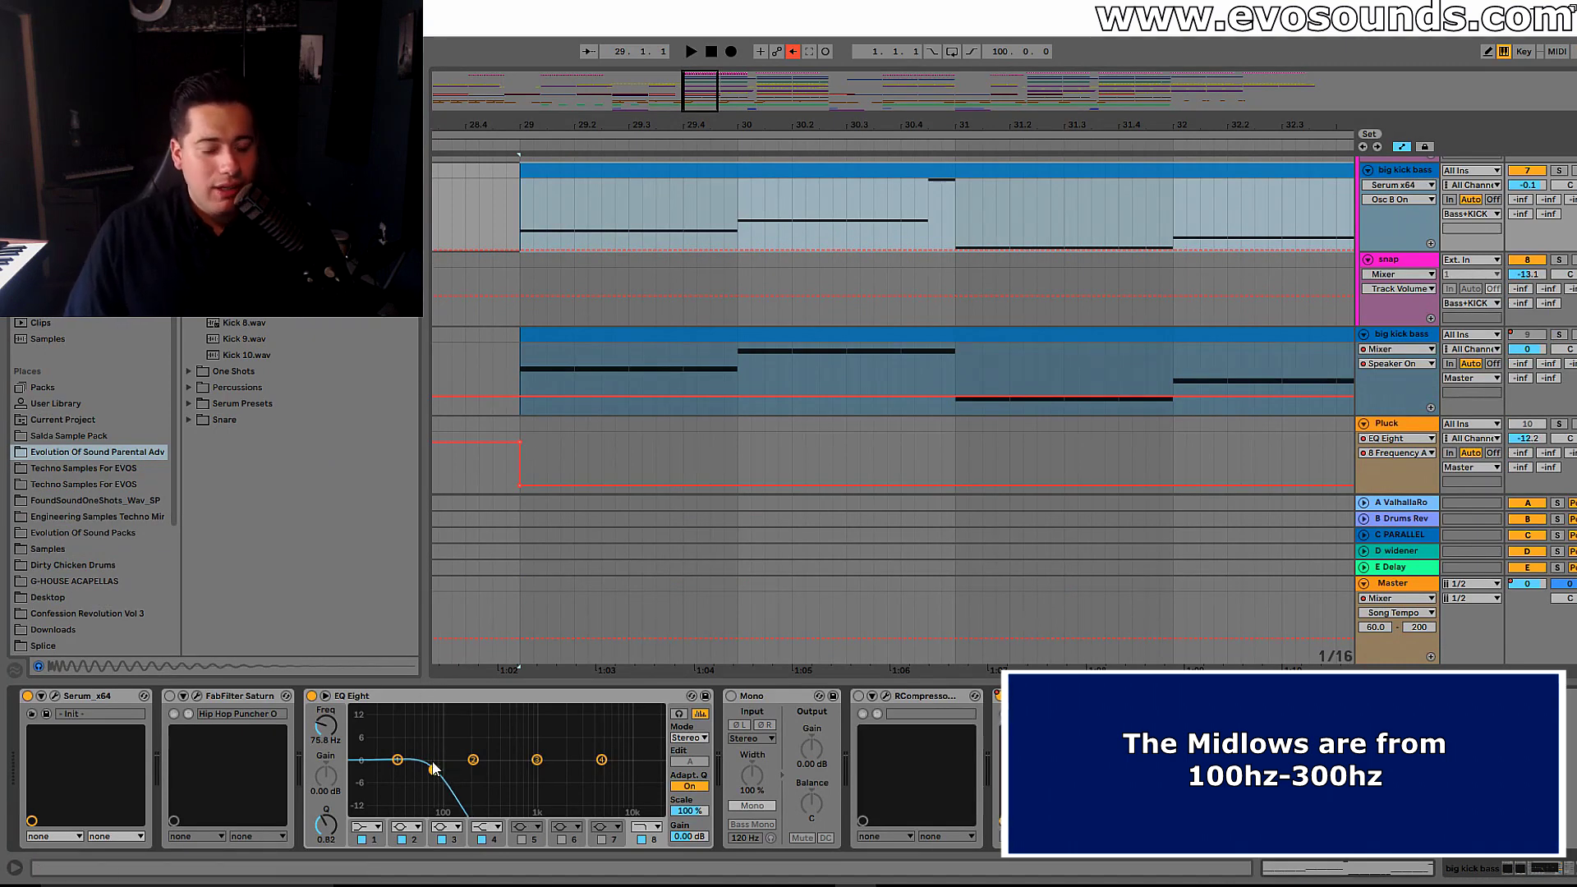
pyautogui.moveTo(434, 770); pyautogui.dragTo(443, 770)
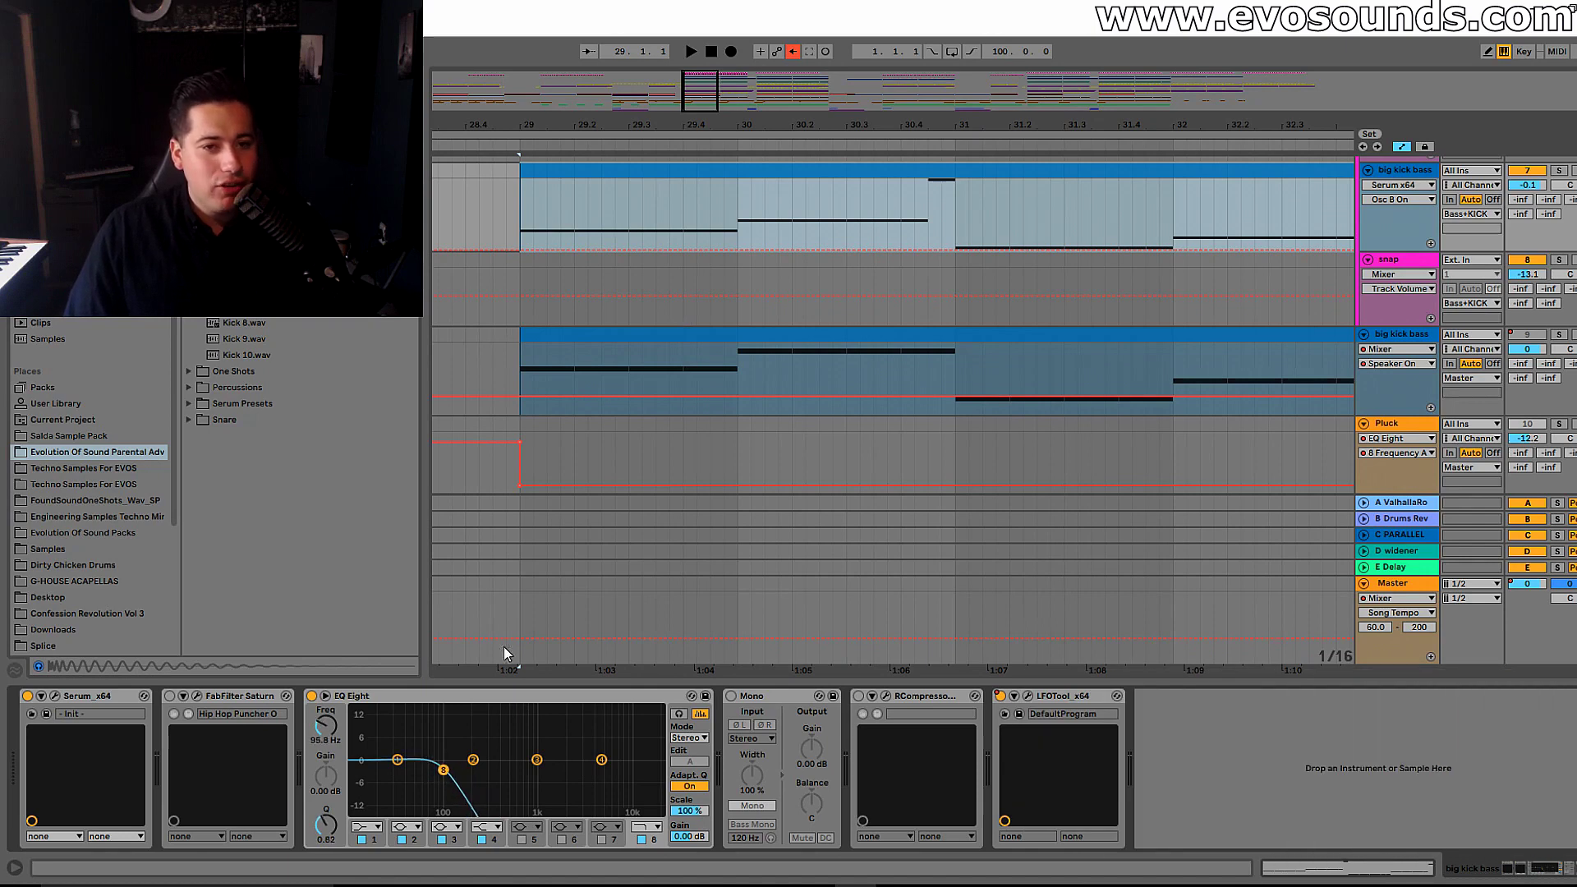
pyautogui.press('space')
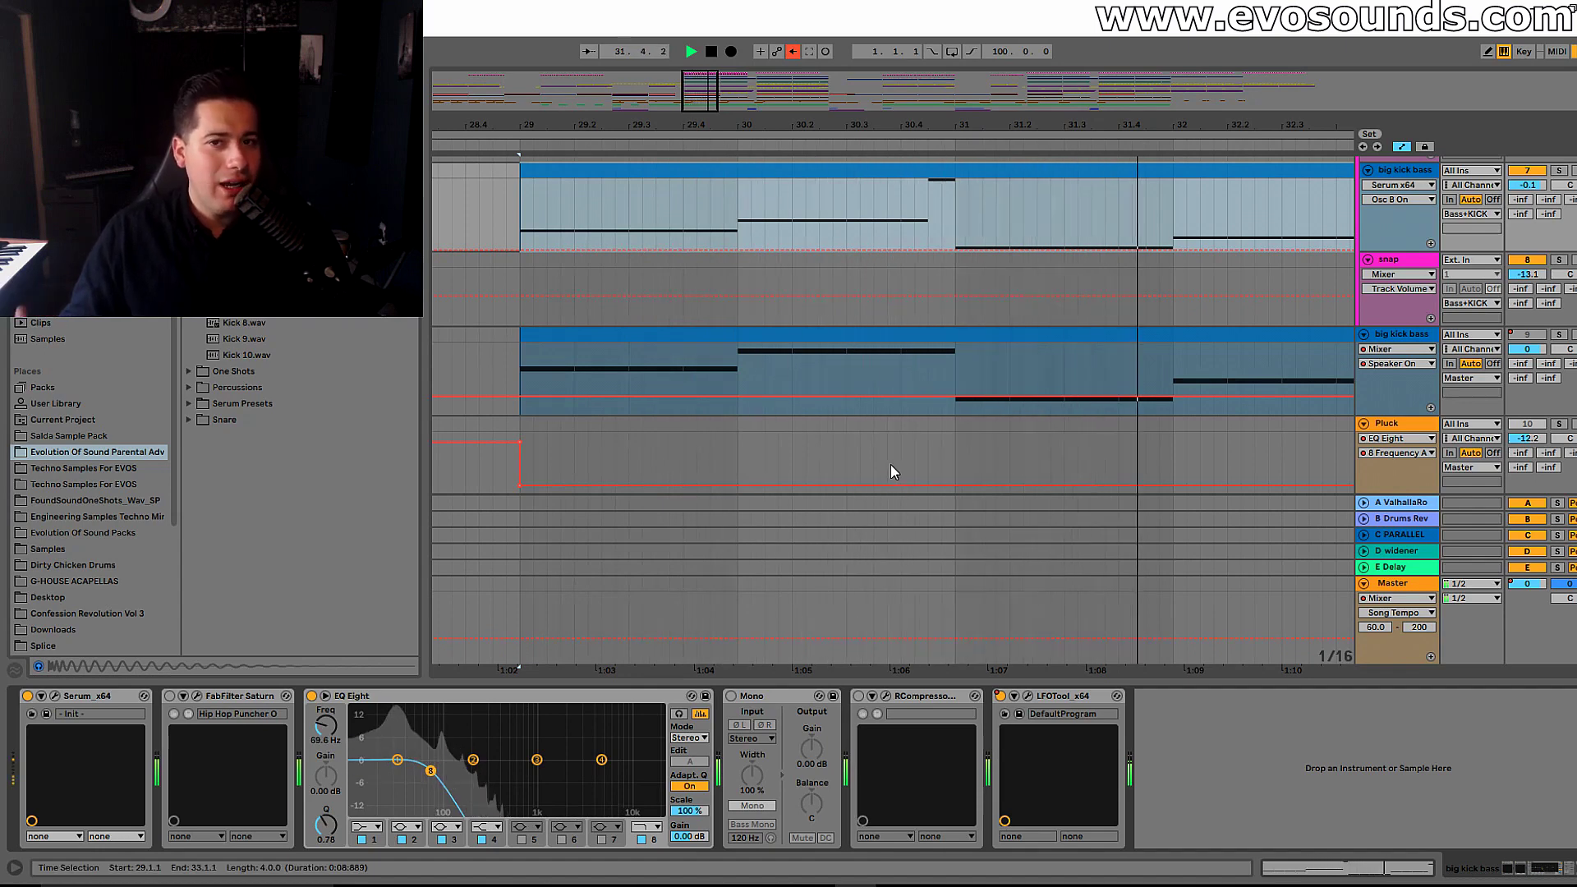
pyautogui.press('space')
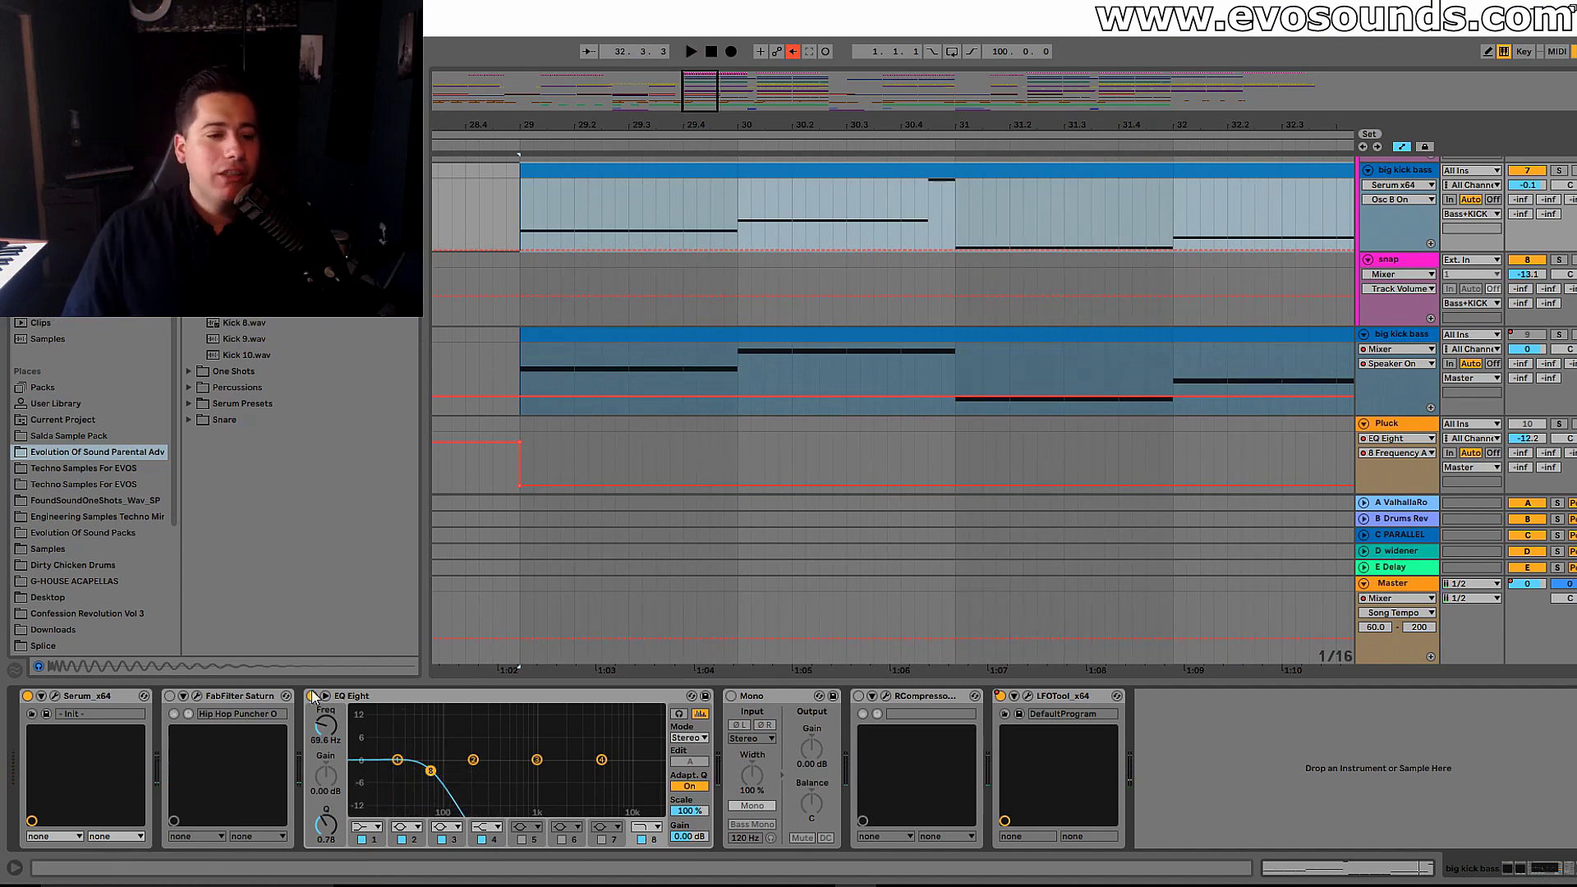
# Step: Open the Serum instrument on the big kick bass track and enable oscillator B
pyautogui.click(54, 697)
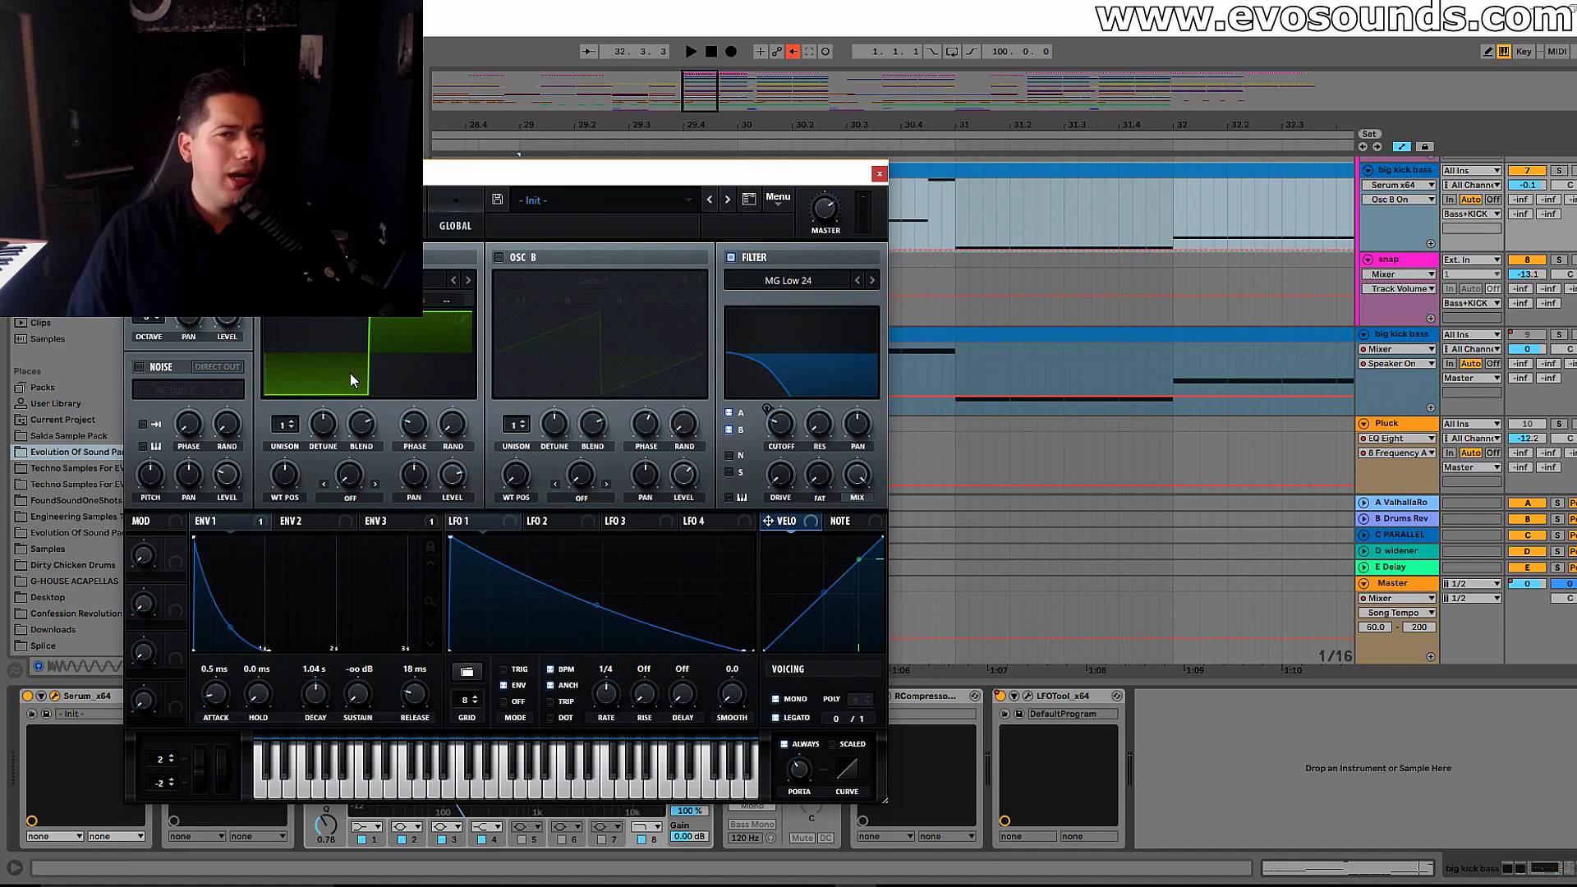
pyautogui.click(498, 258)
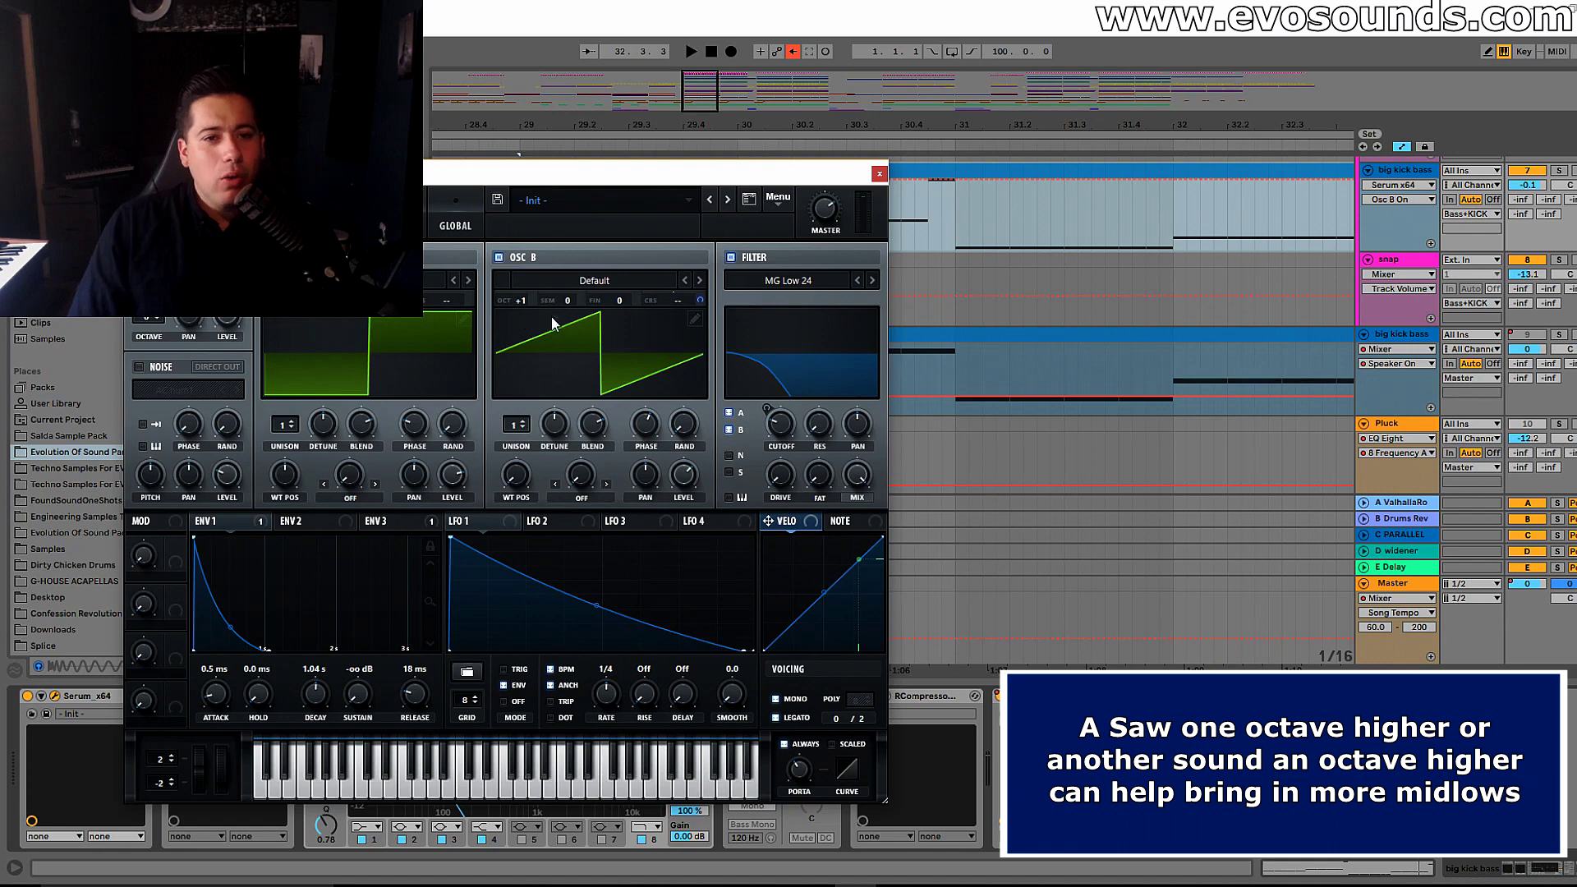
# Step: Close the Serum window and audition the big kick bass with oscillator B enabled
pyautogui.click(880, 174)
pyautogui.press('space')
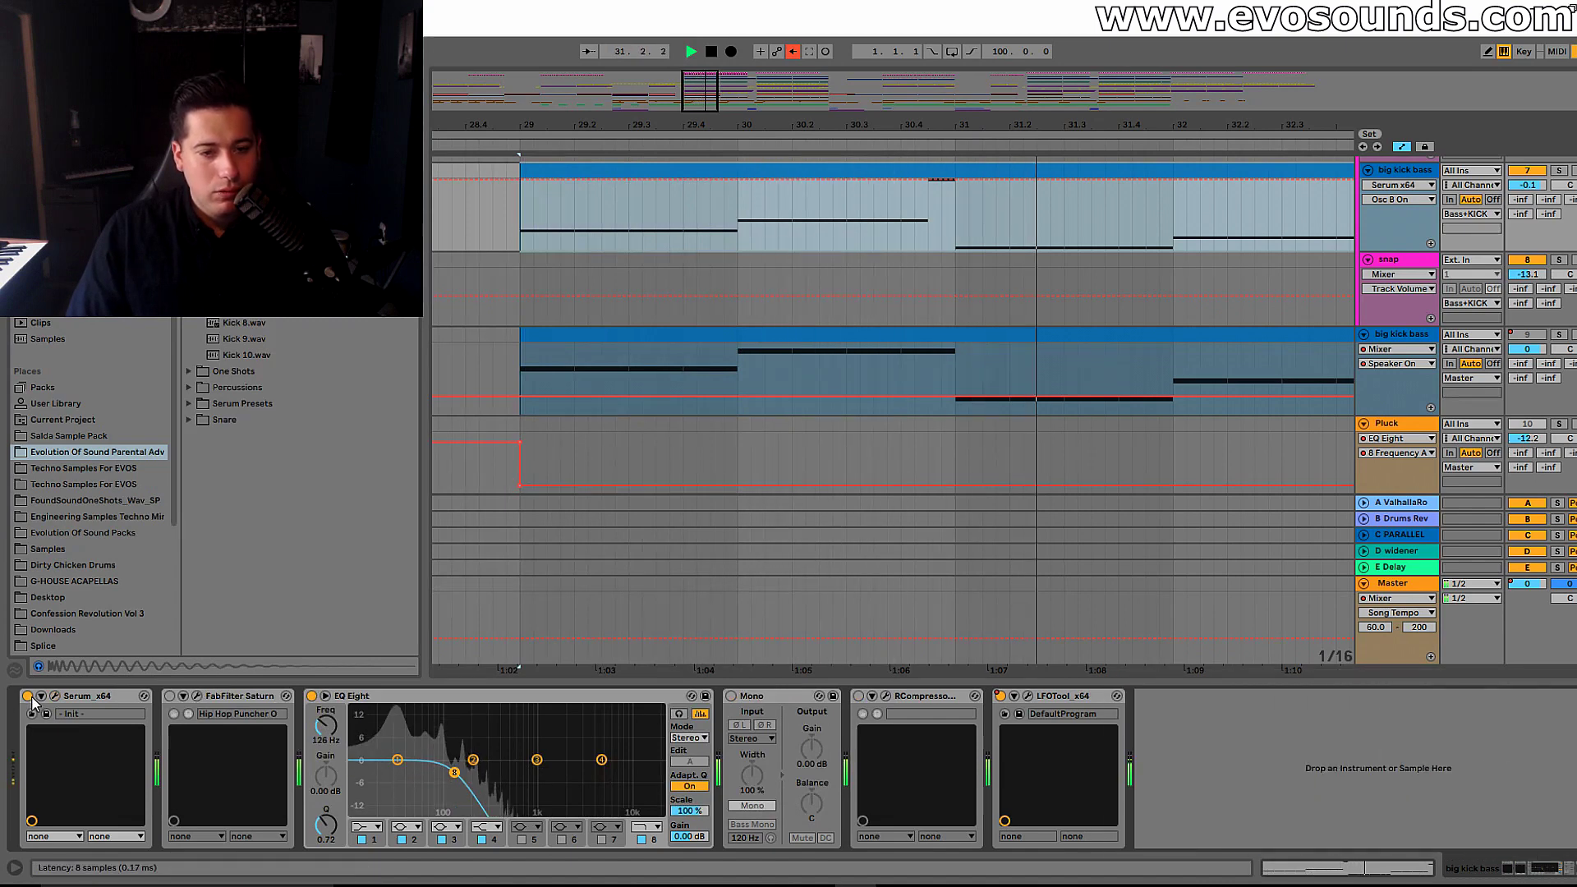
pyautogui.press('space')
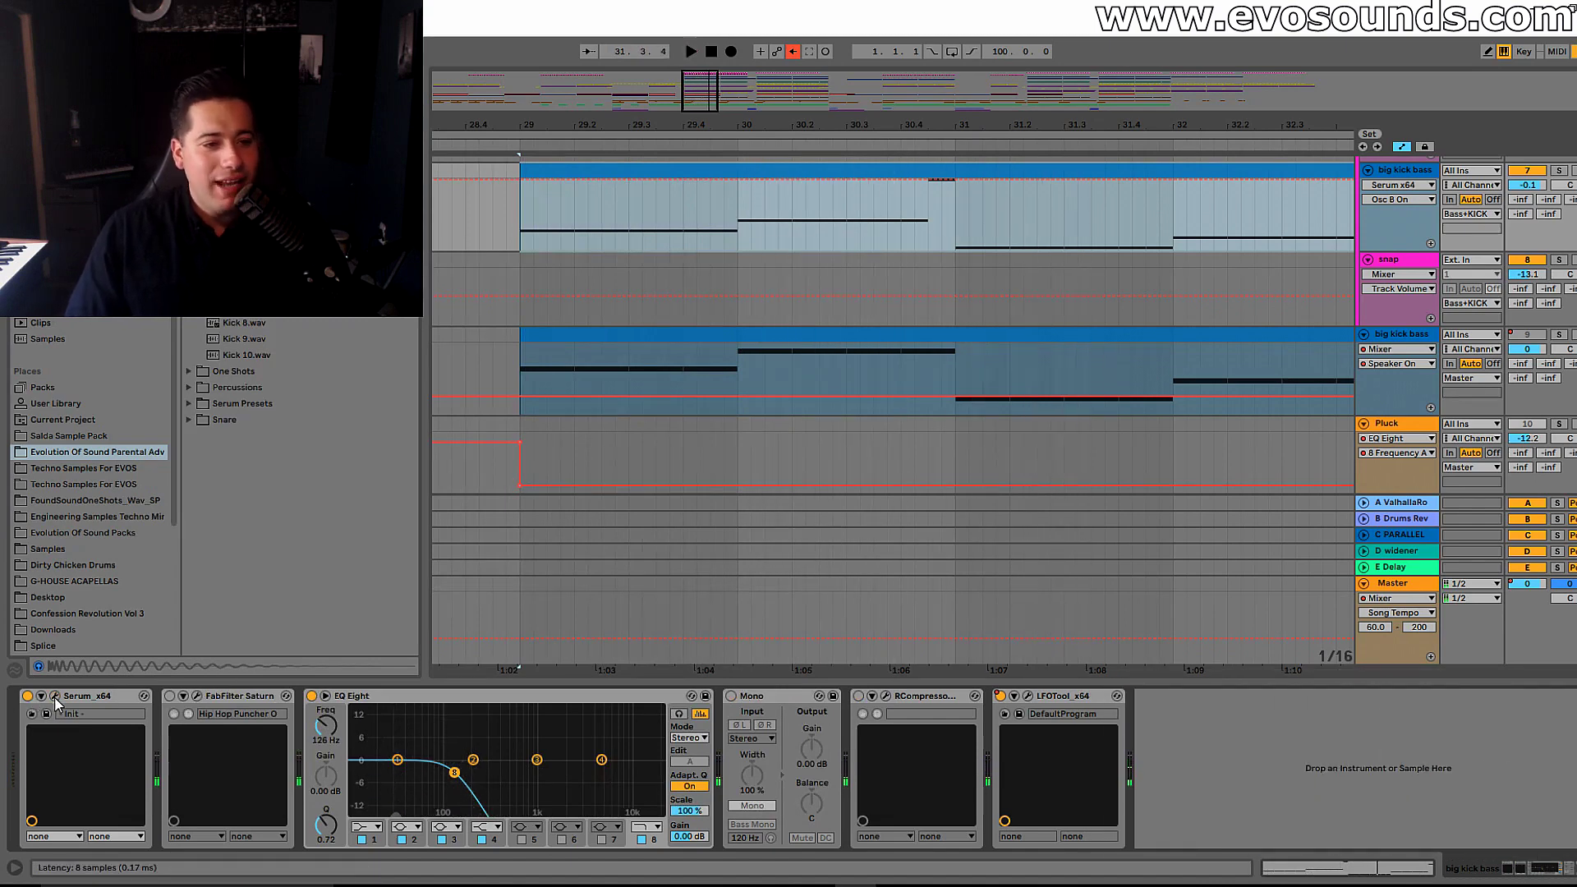
# Step: Compare the bass with Serum's oscillator B off and on during playback, leave it enabled and close Serum
pyautogui.click(54, 697)
pyautogui.click(498, 257)
pyautogui.press('space')
pyautogui.moveTo(638, 170); pyautogui.dragTo(665, 477)
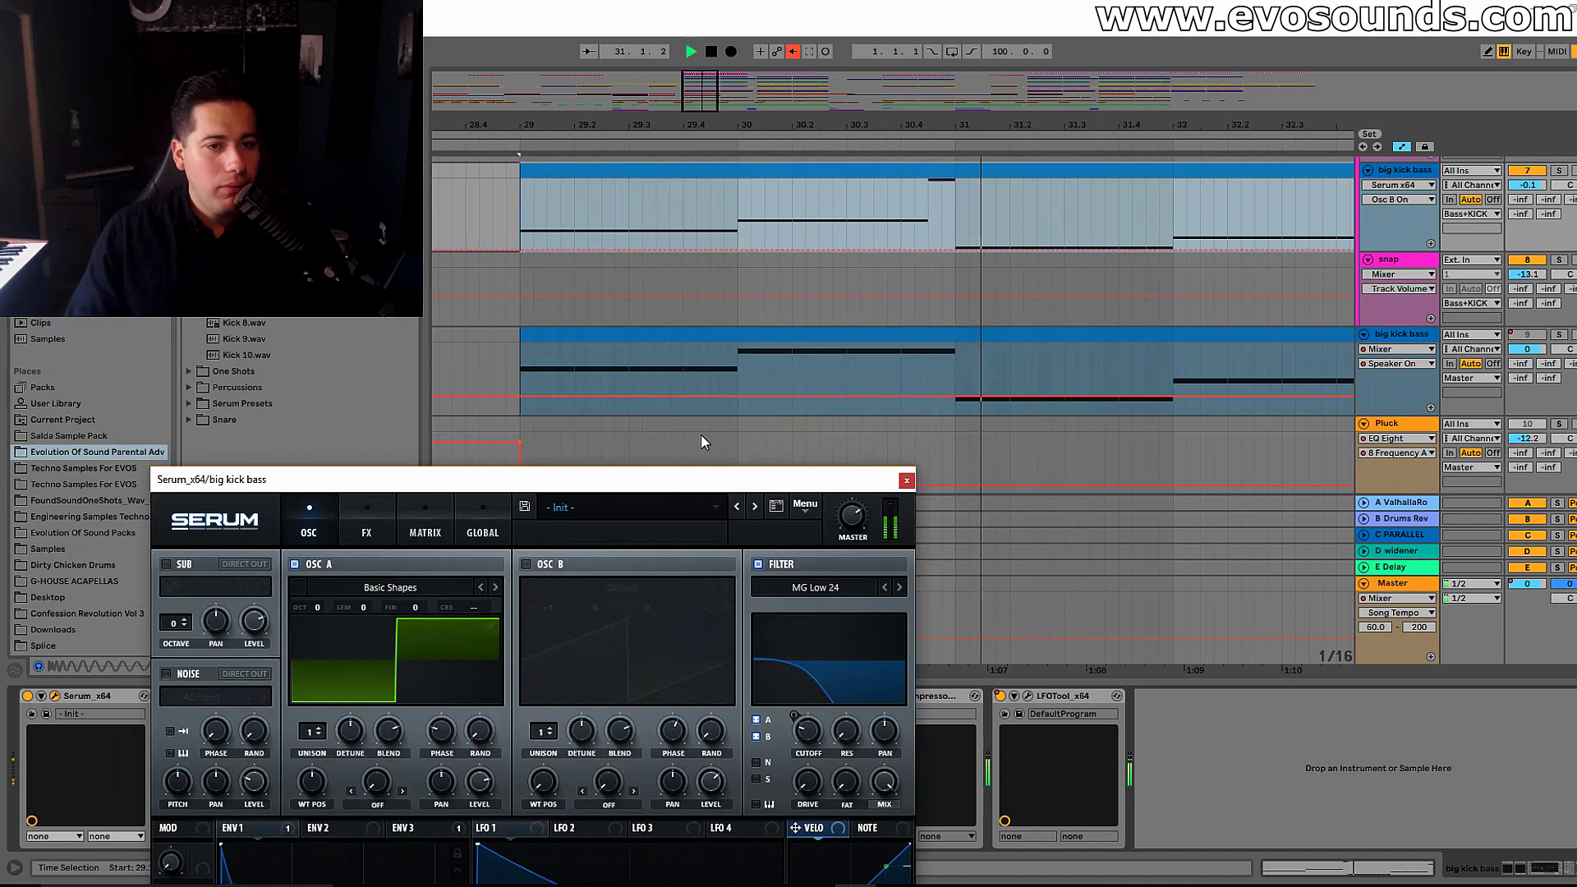
pyautogui.click(526, 565)
pyautogui.press('space')
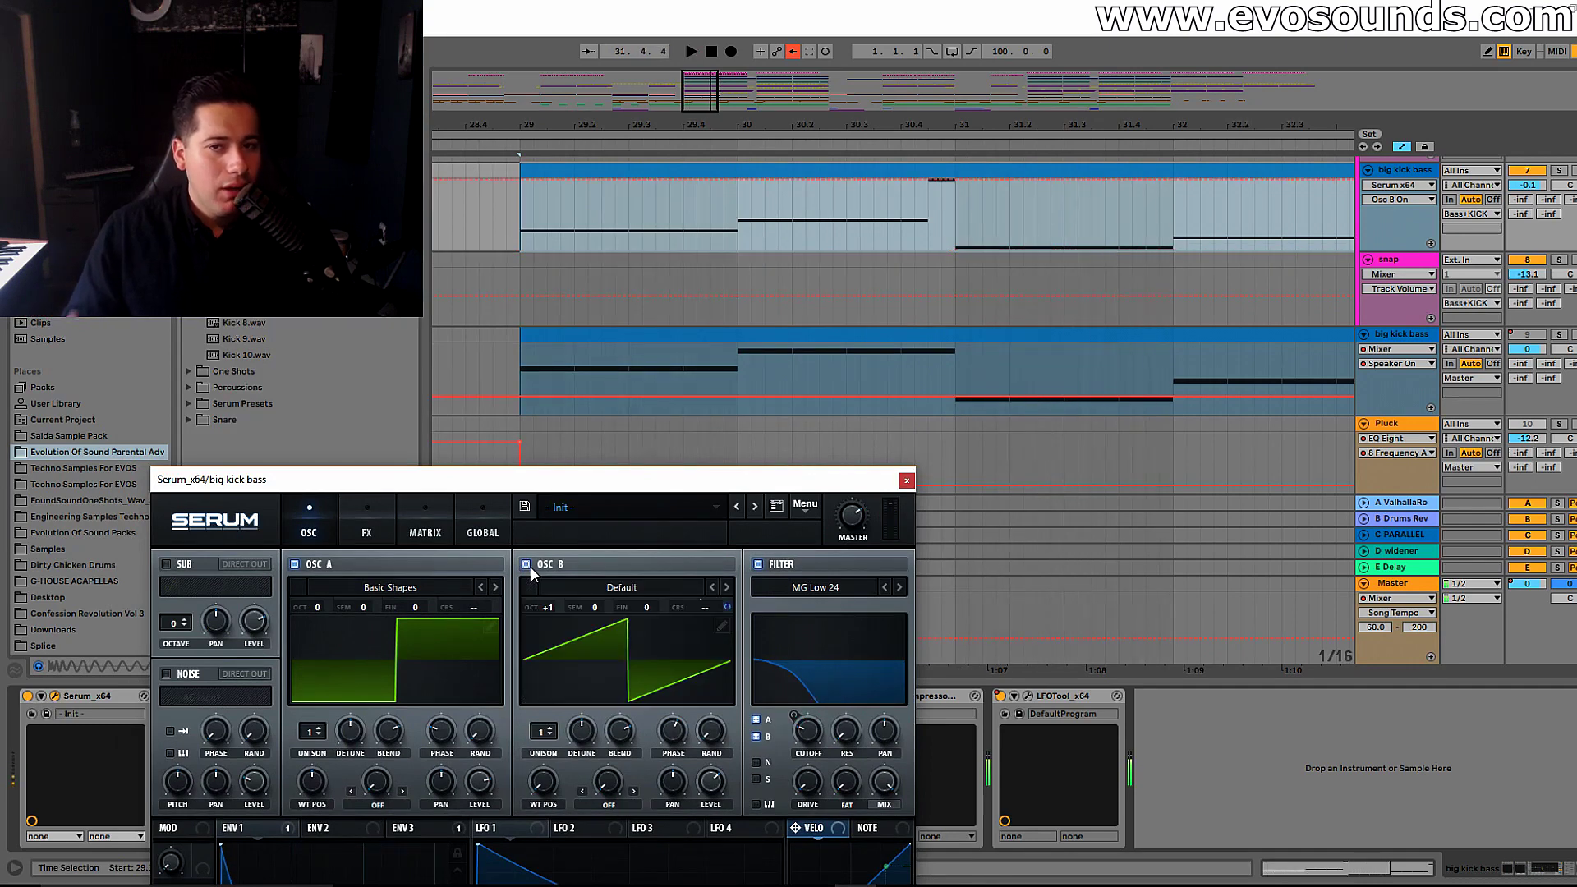
pyautogui.click(906, 480)
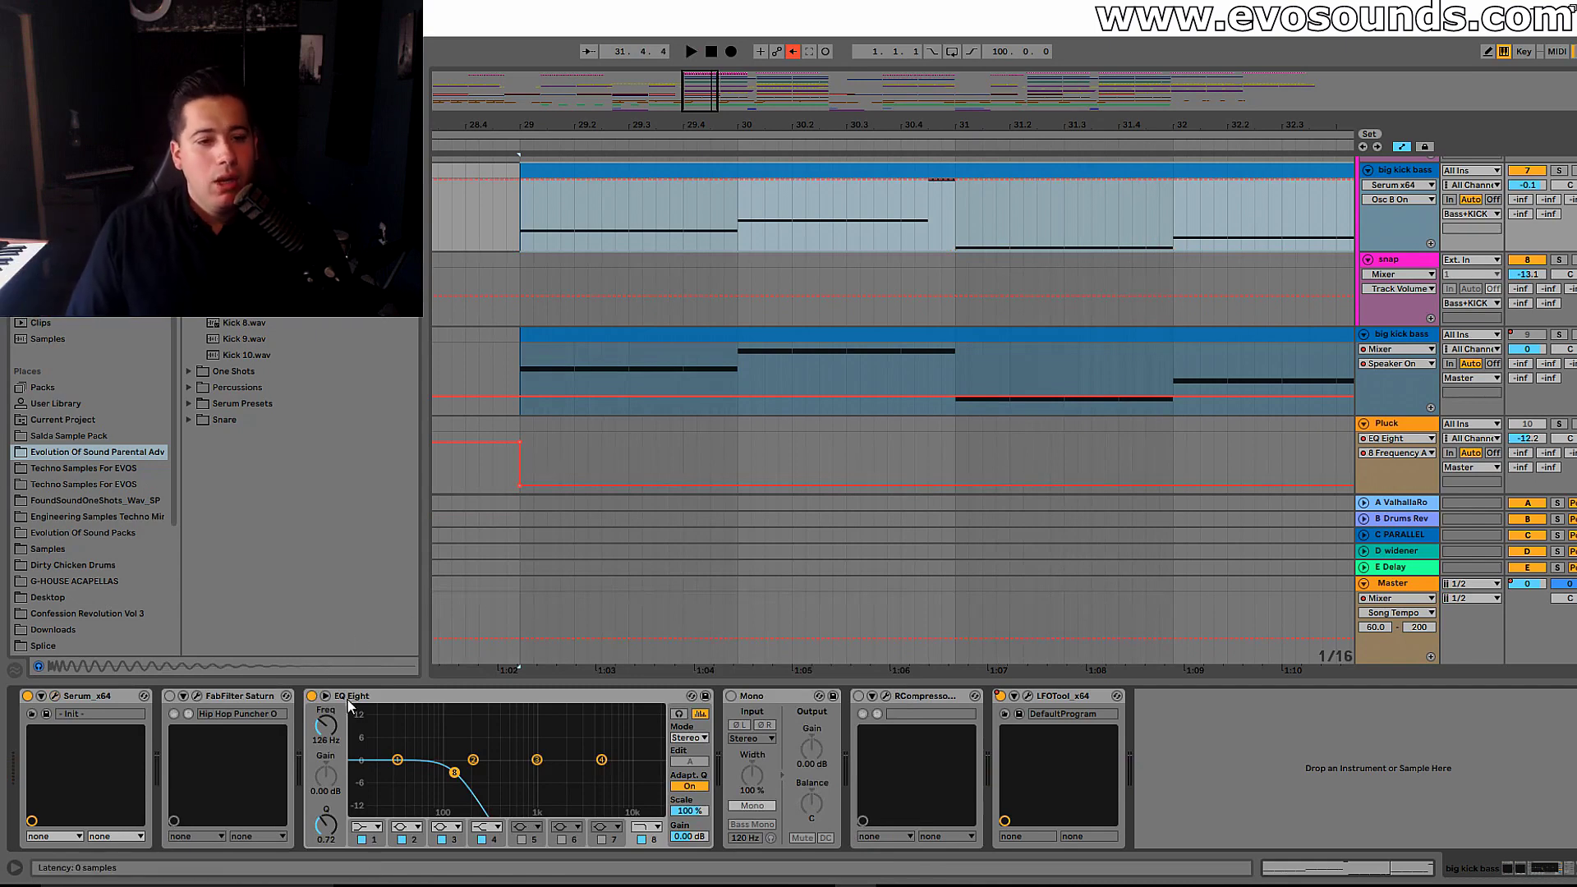
# Step: Enable FabFilter Saturn on the big kick bass track and open it to examine the band 2 saturation settings
pyautogui.click(170, 697)
pyautogui.click(196, 697)
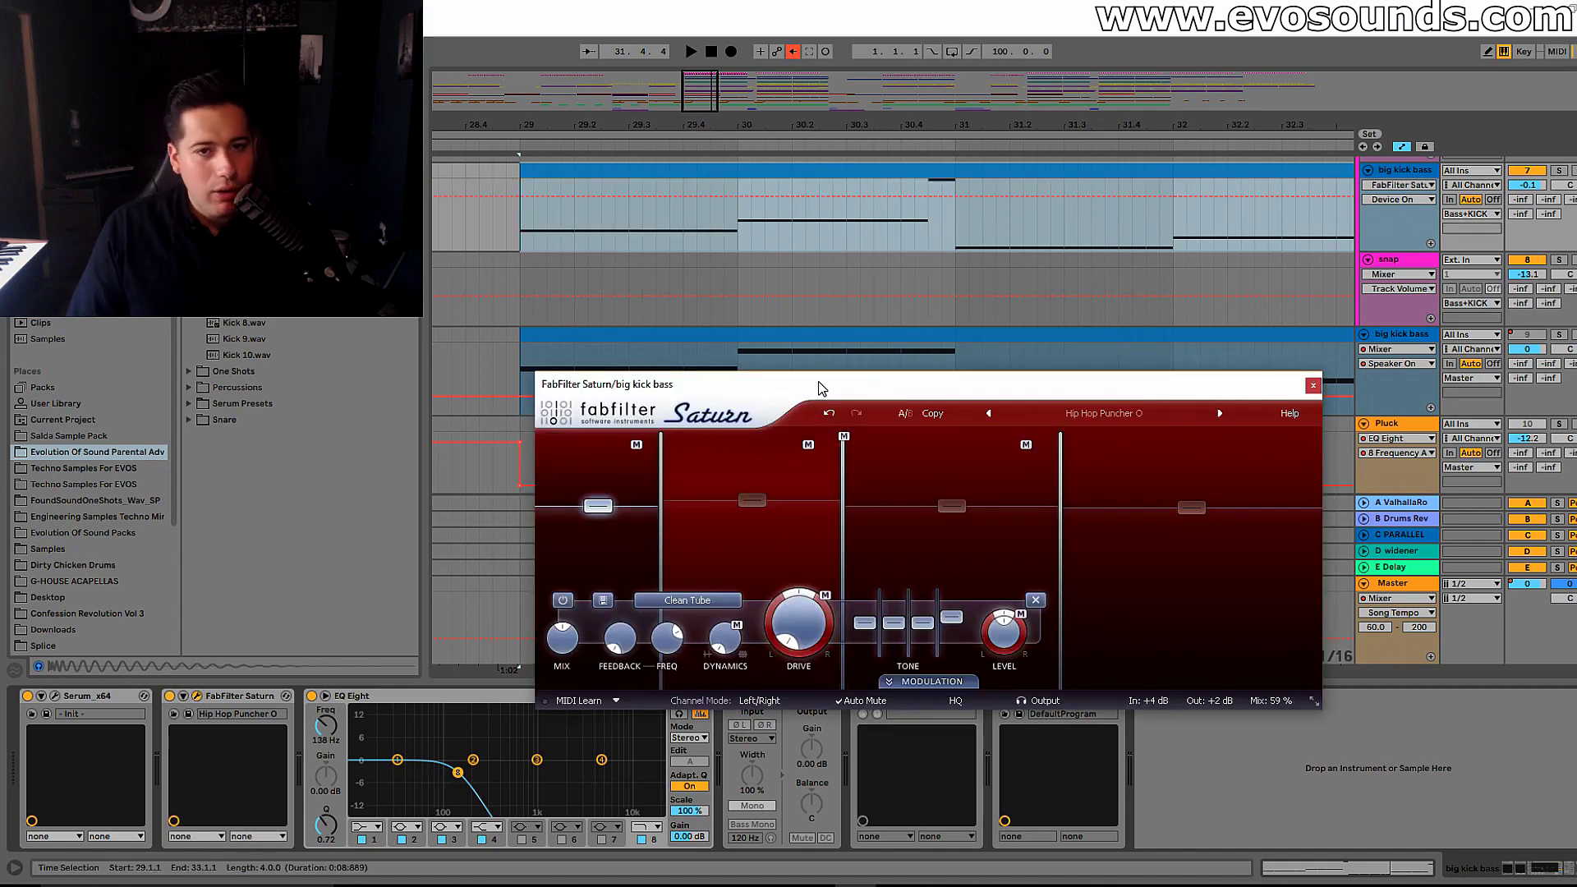
pyautogui.moveTo(816, 386); pyautogui.dragTo(797, 353)
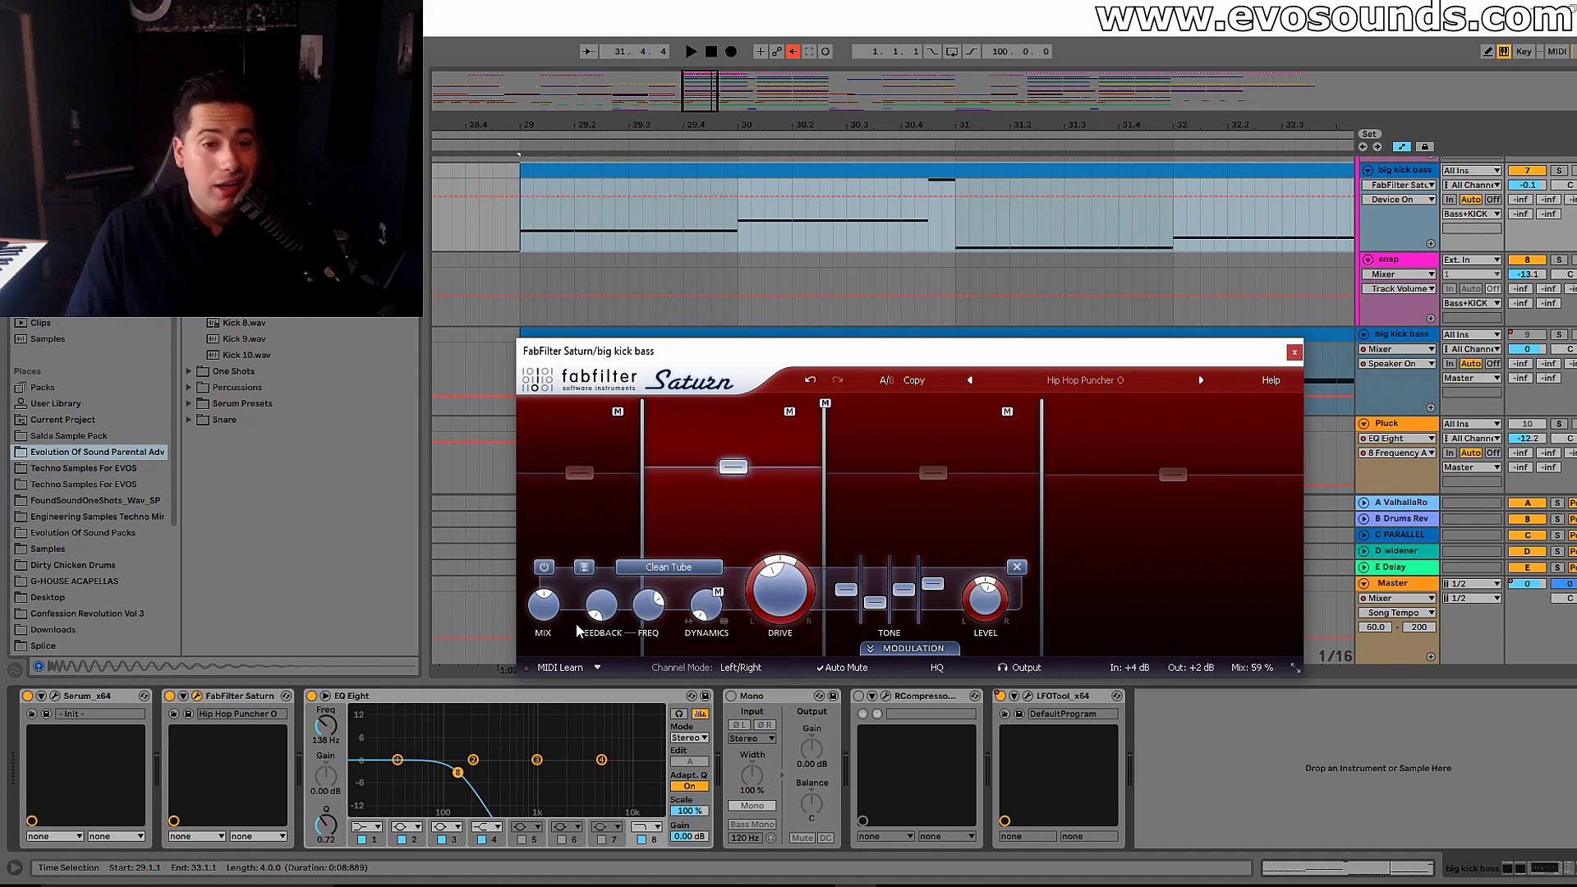
pyautogui.click(552, 620)
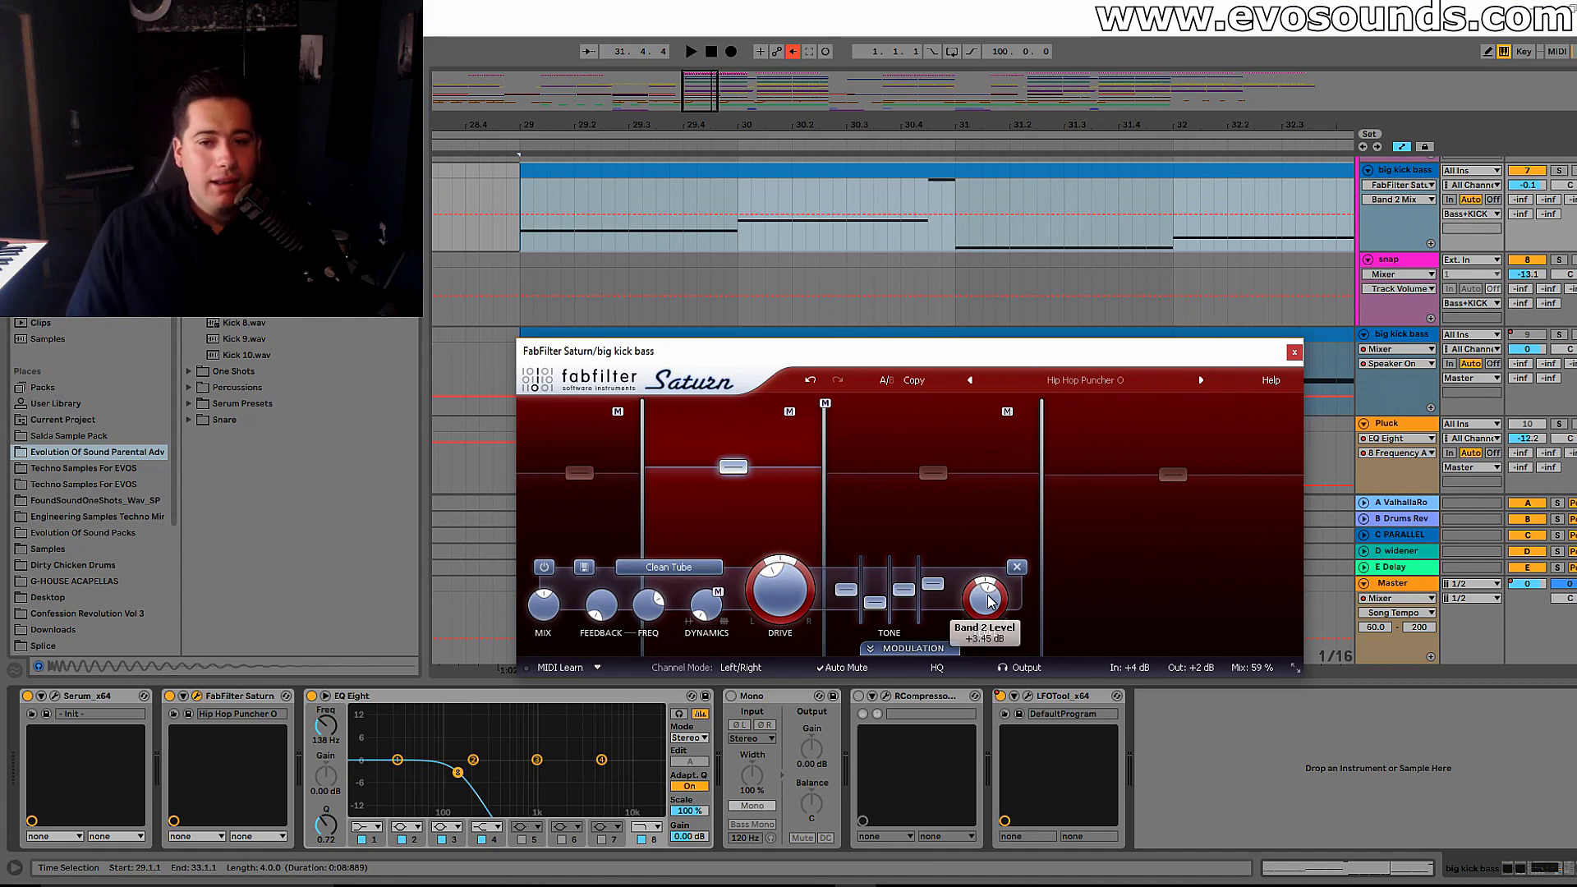
# Step: Lower the bass EQ Eight's high-cut band to 116 Hz during playback and compare the sound with Saturn off and on
pyautogui.press('space')
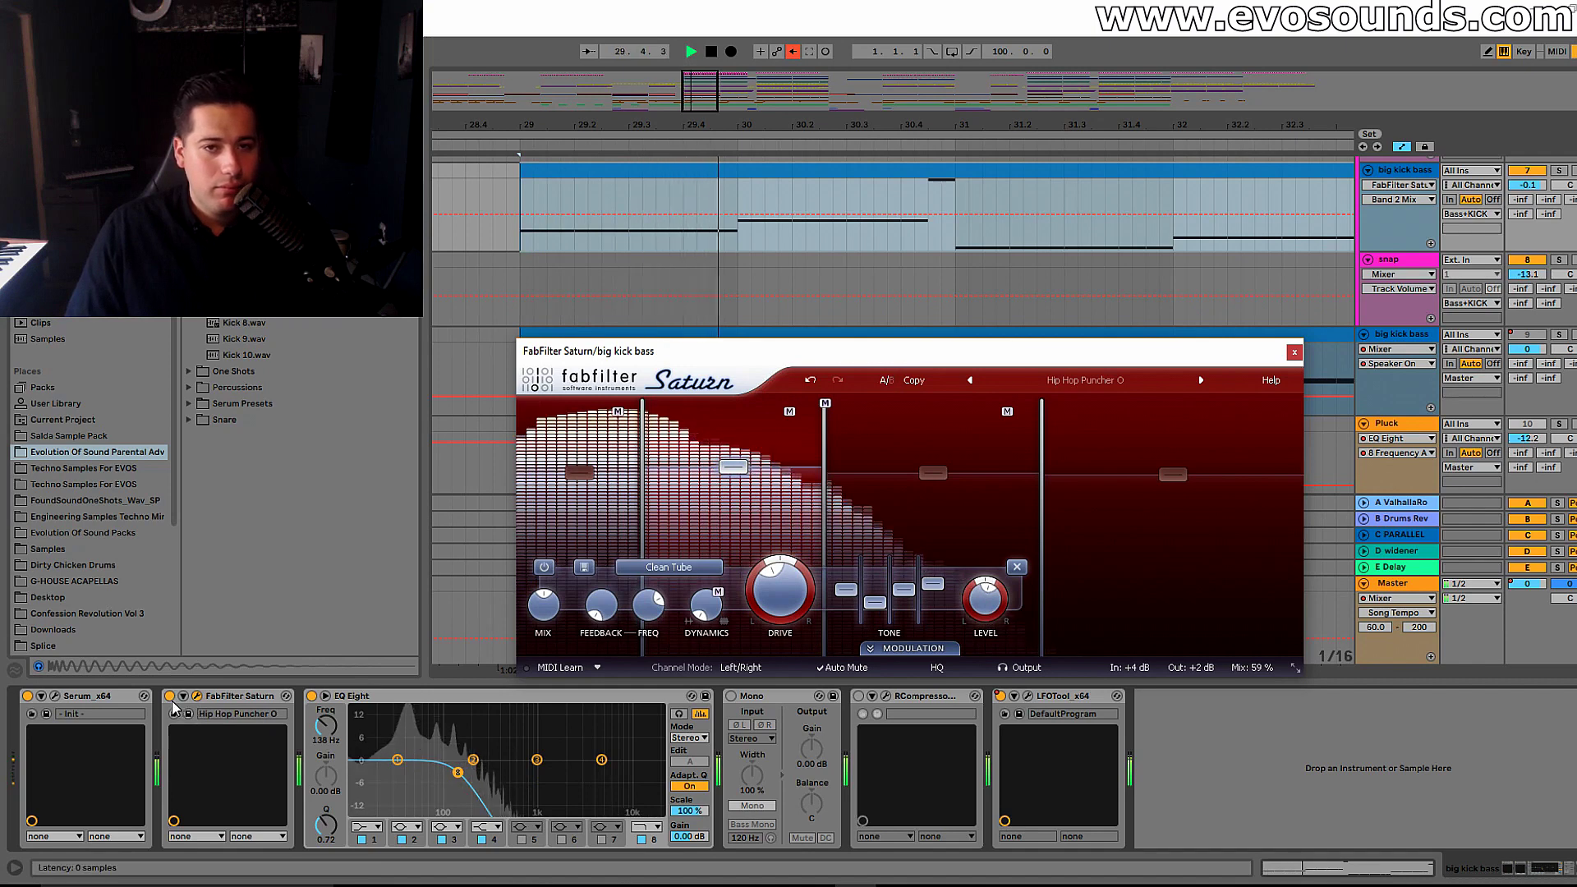
pyautogui.moveTo(457, 773); pyautogui.dragTo(451, 771)
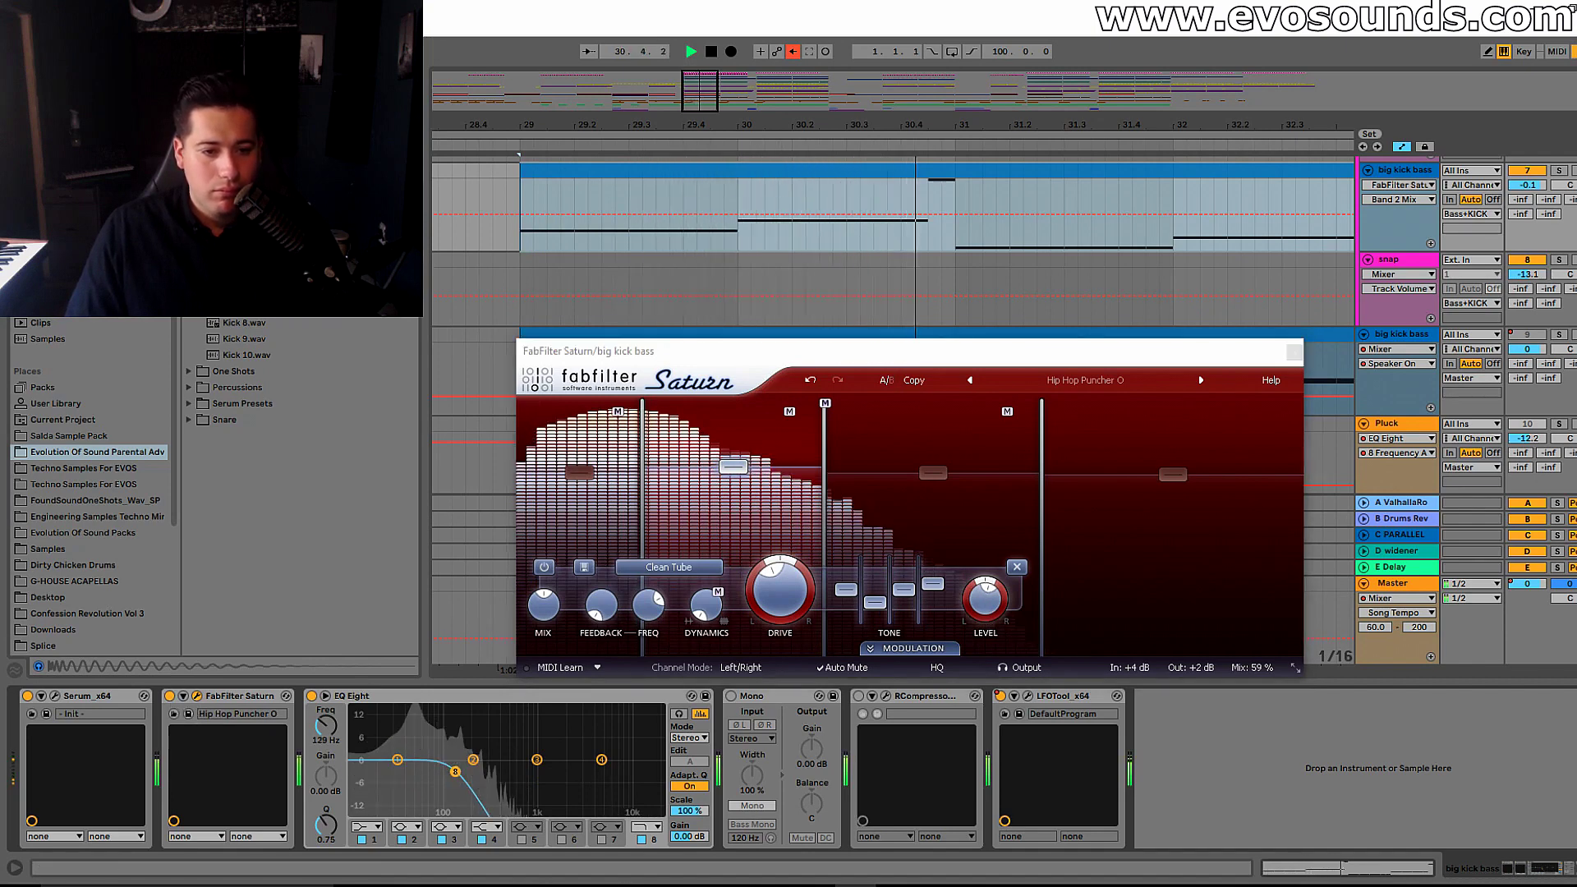
pyautogui.click(170, 697)
pyautogui.click(170, 697)
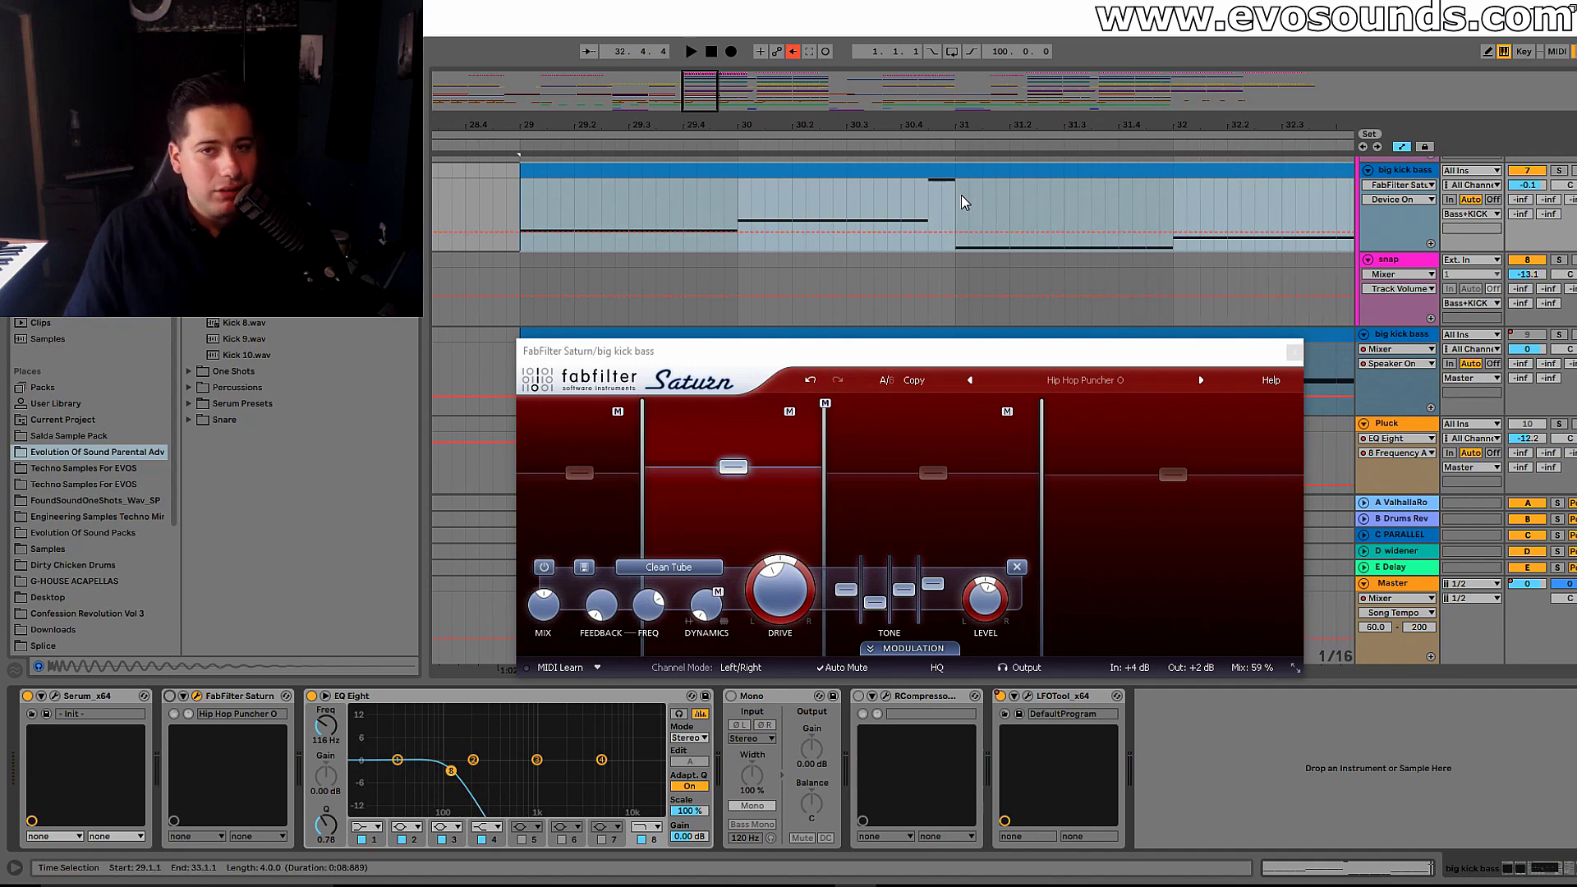
pyautogui.click(168, 698)
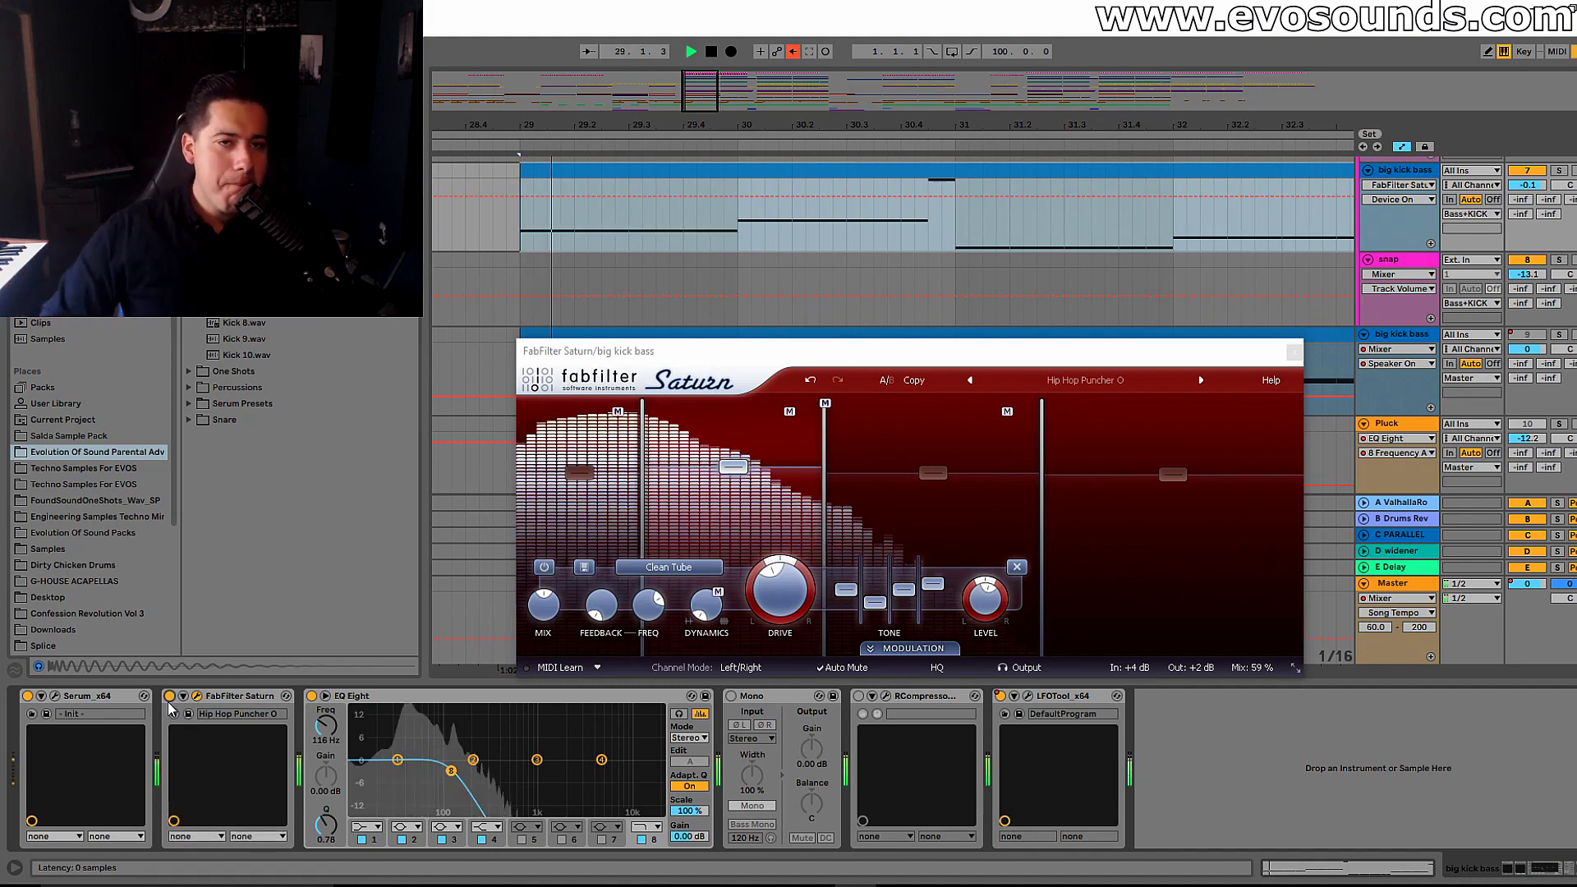
# Step: Compare the bass from bar 31 with FabFilter Saturn bypassed and active, leave it on and close its window
pyautogui.click(954, 239)
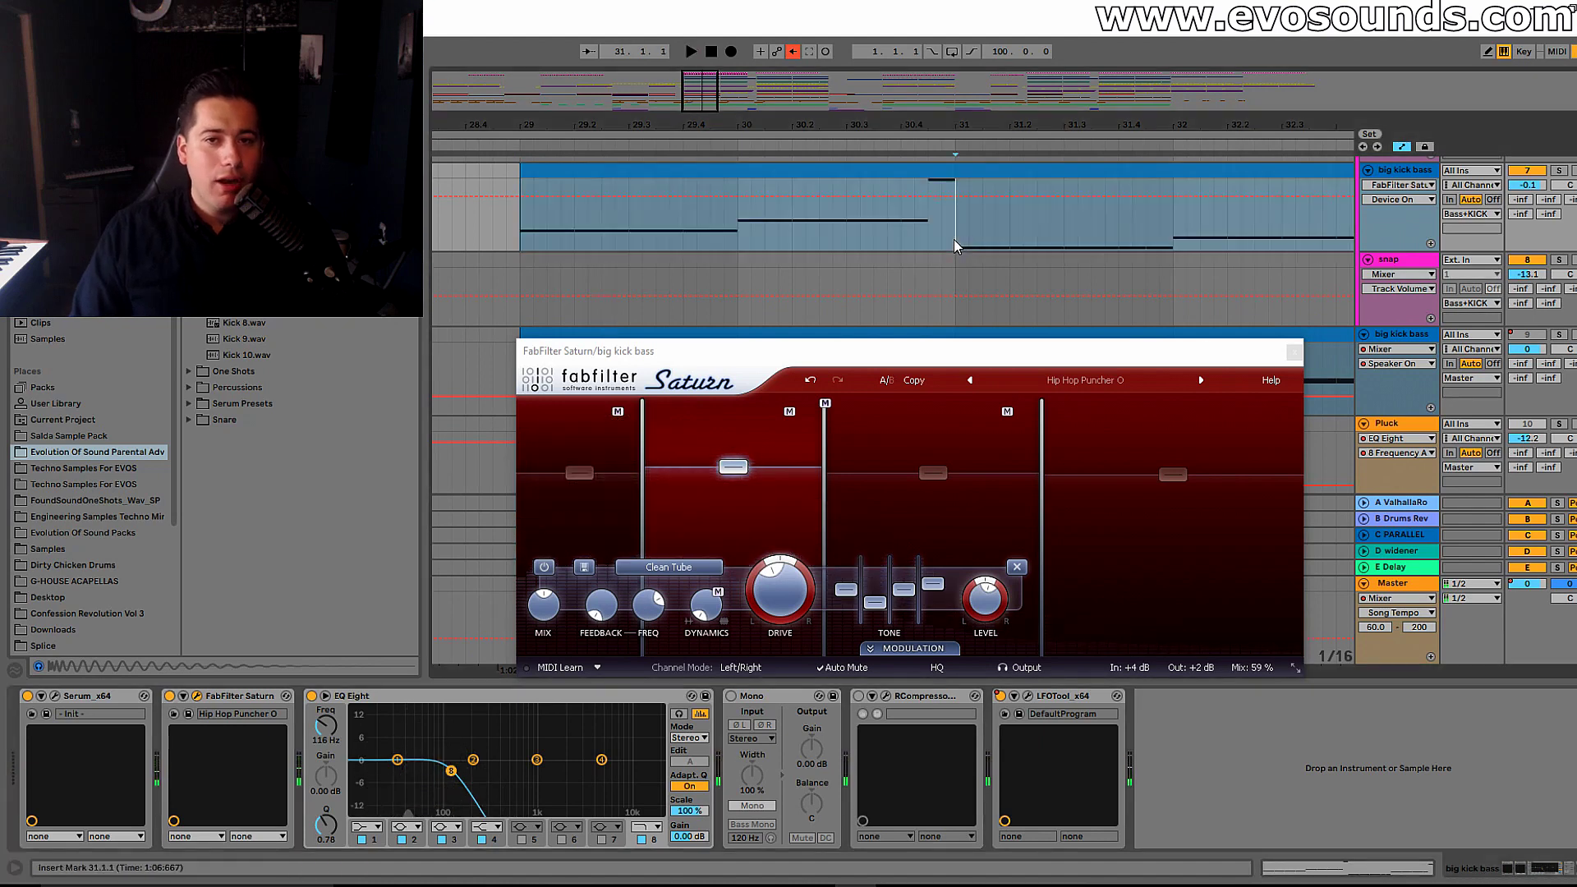
pyautogui.click(170, 697)
pyautogui.press('space')
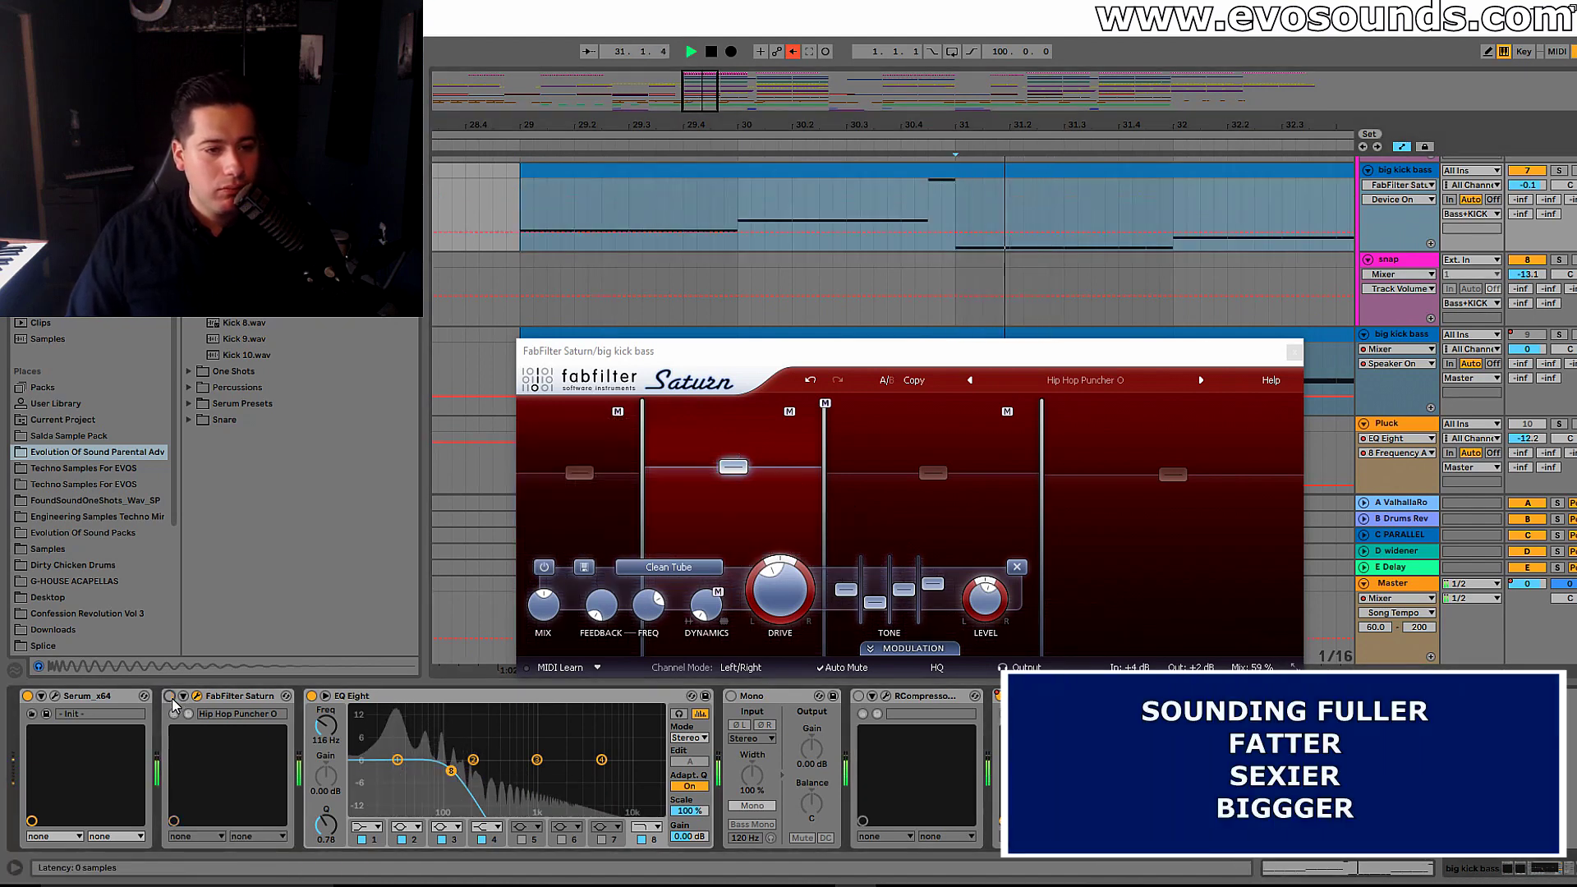
pyautogui.click(170, 697)
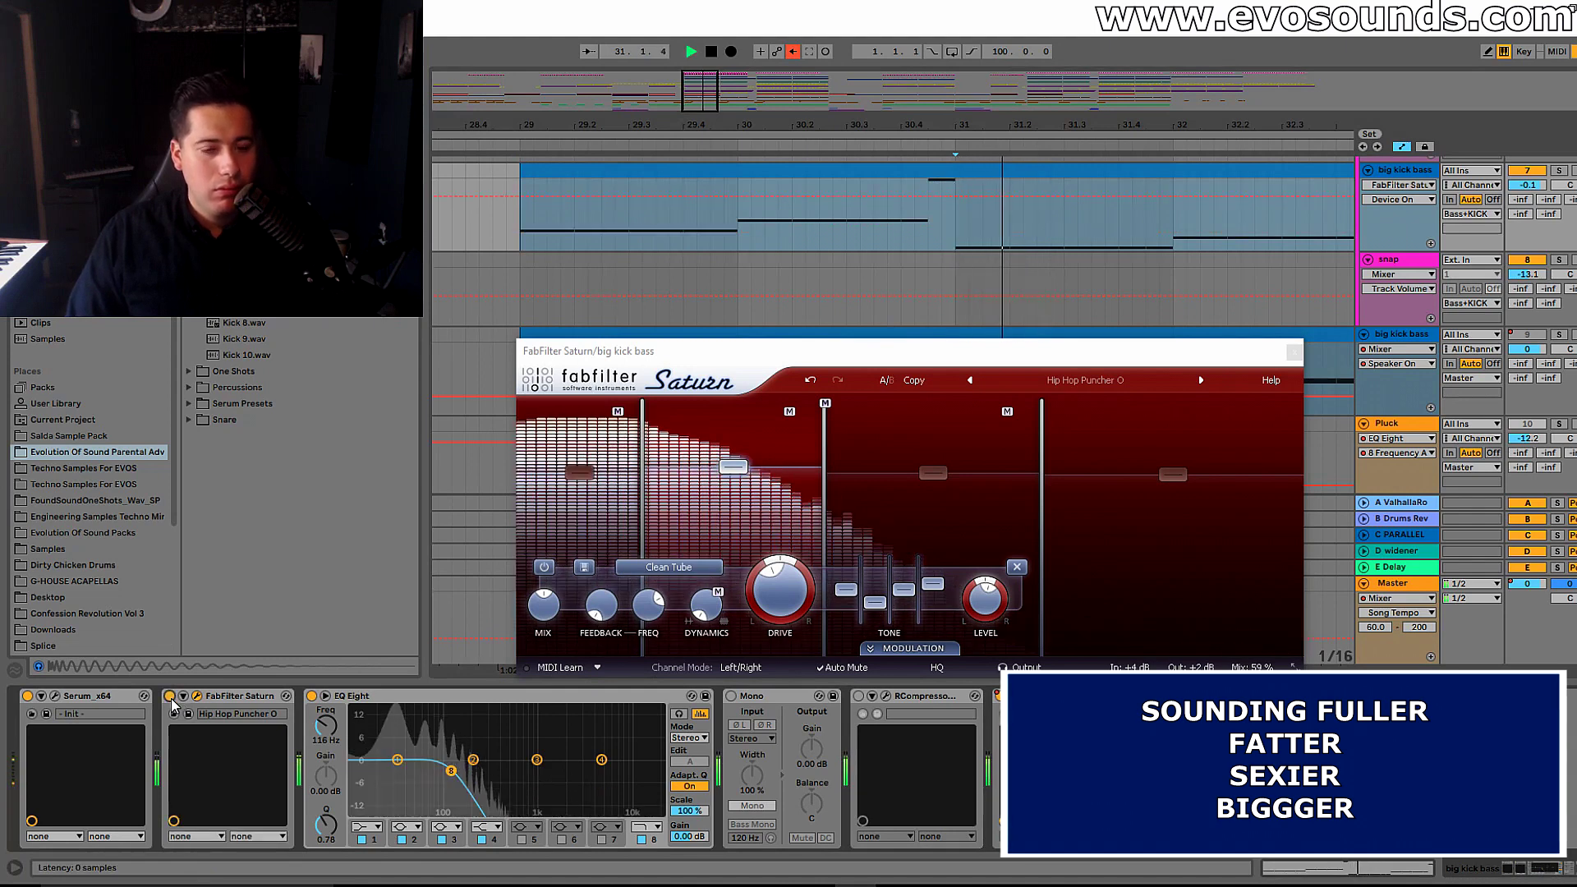
pyautogui.press('space')
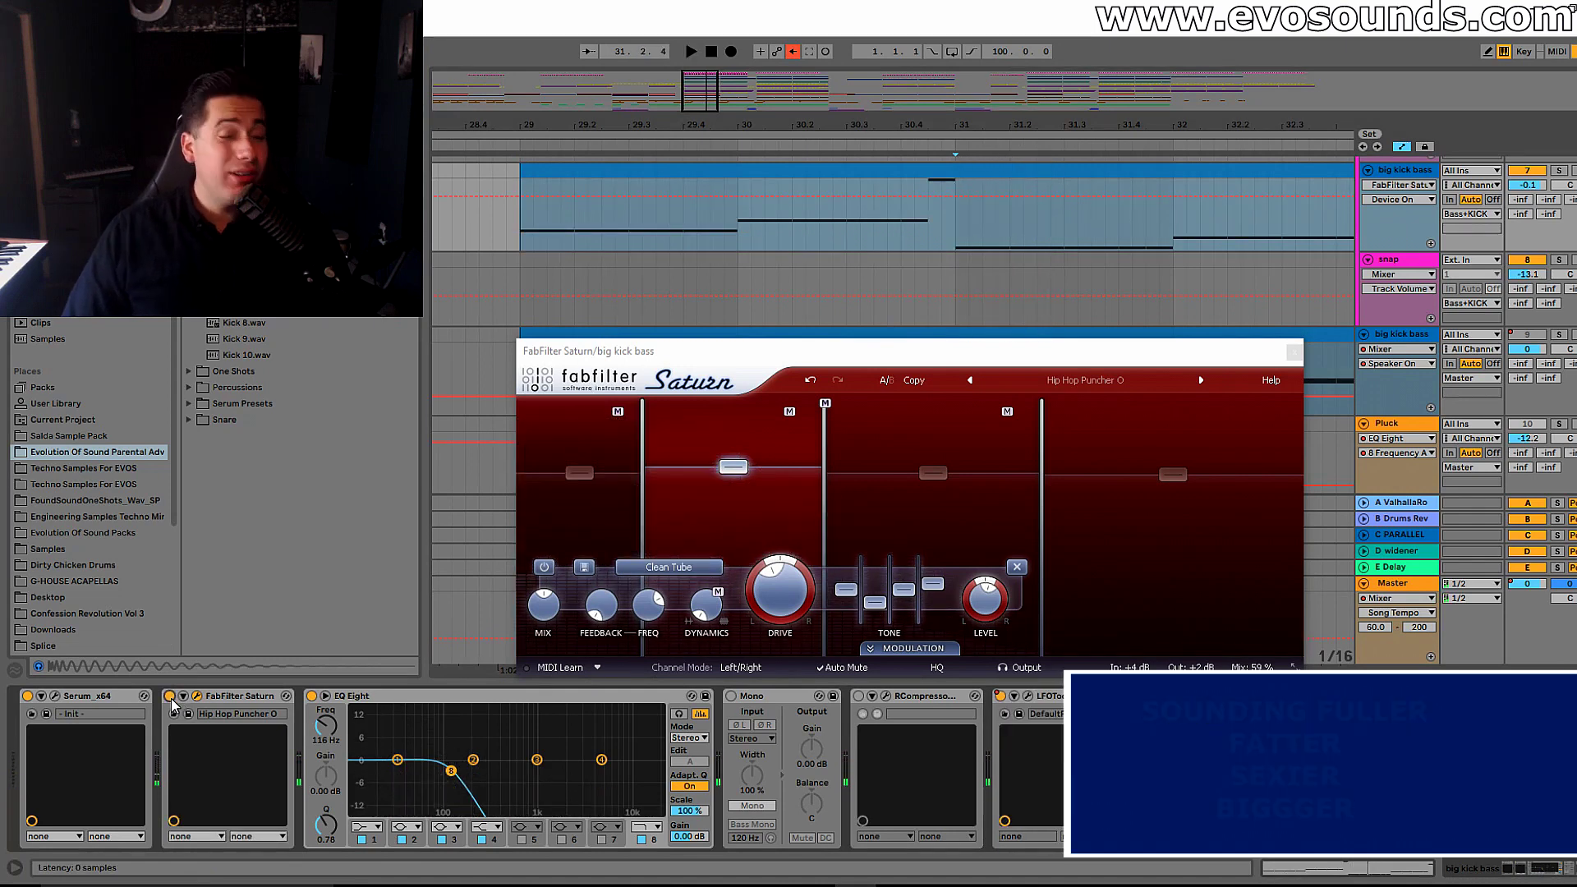
pyautogui.click(1290, 356)
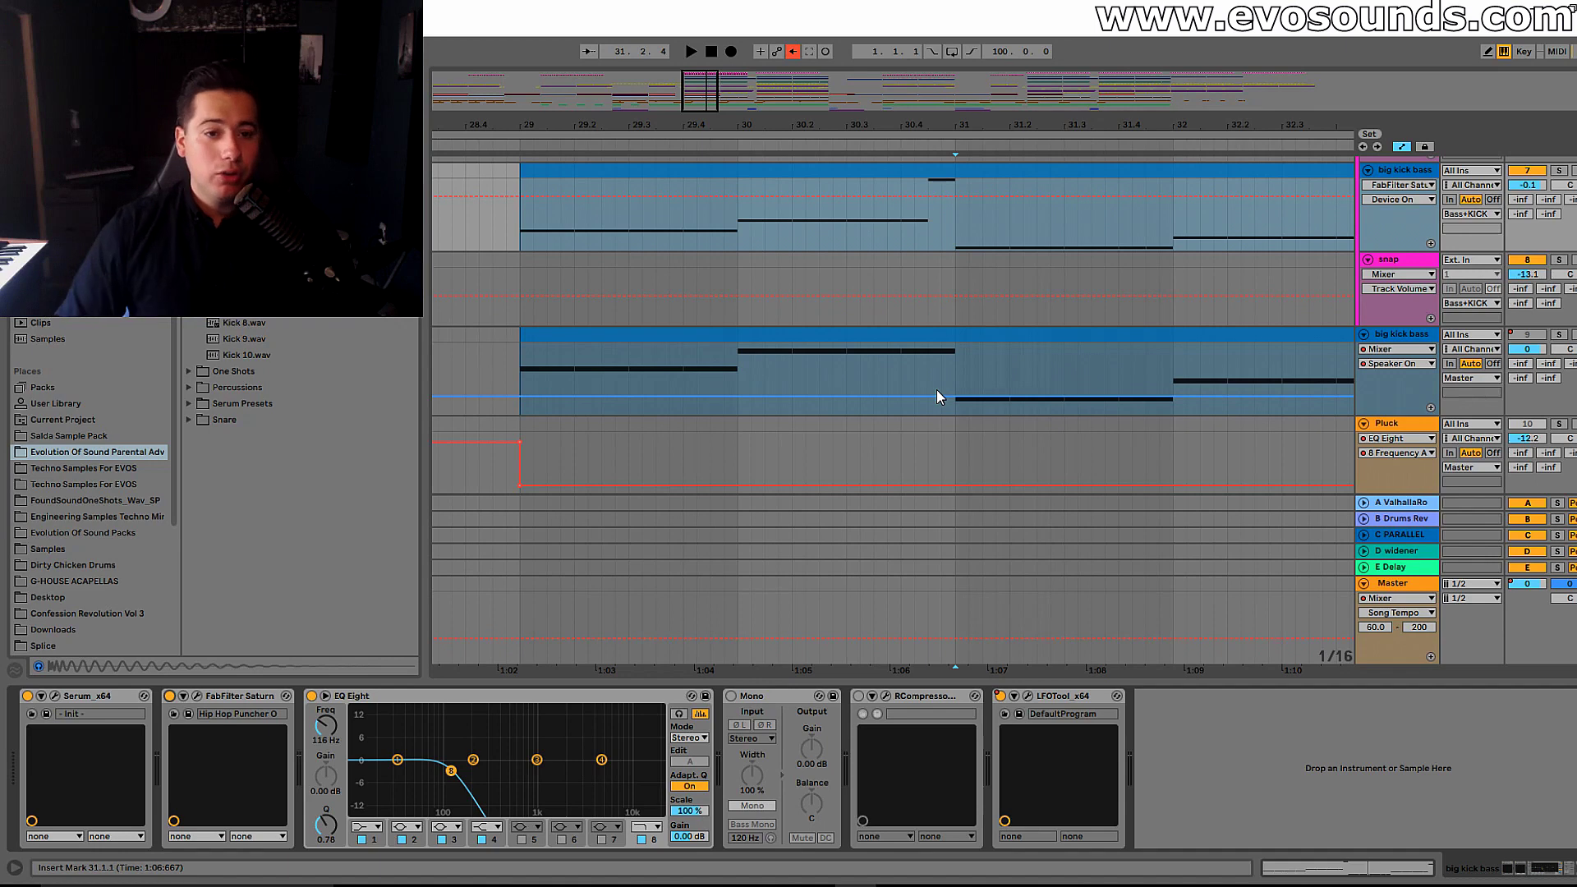
# Step: Enable the Mono utility and RCompressor on the big kick bass track and audition the bass
pyautogui.click(732, 697)
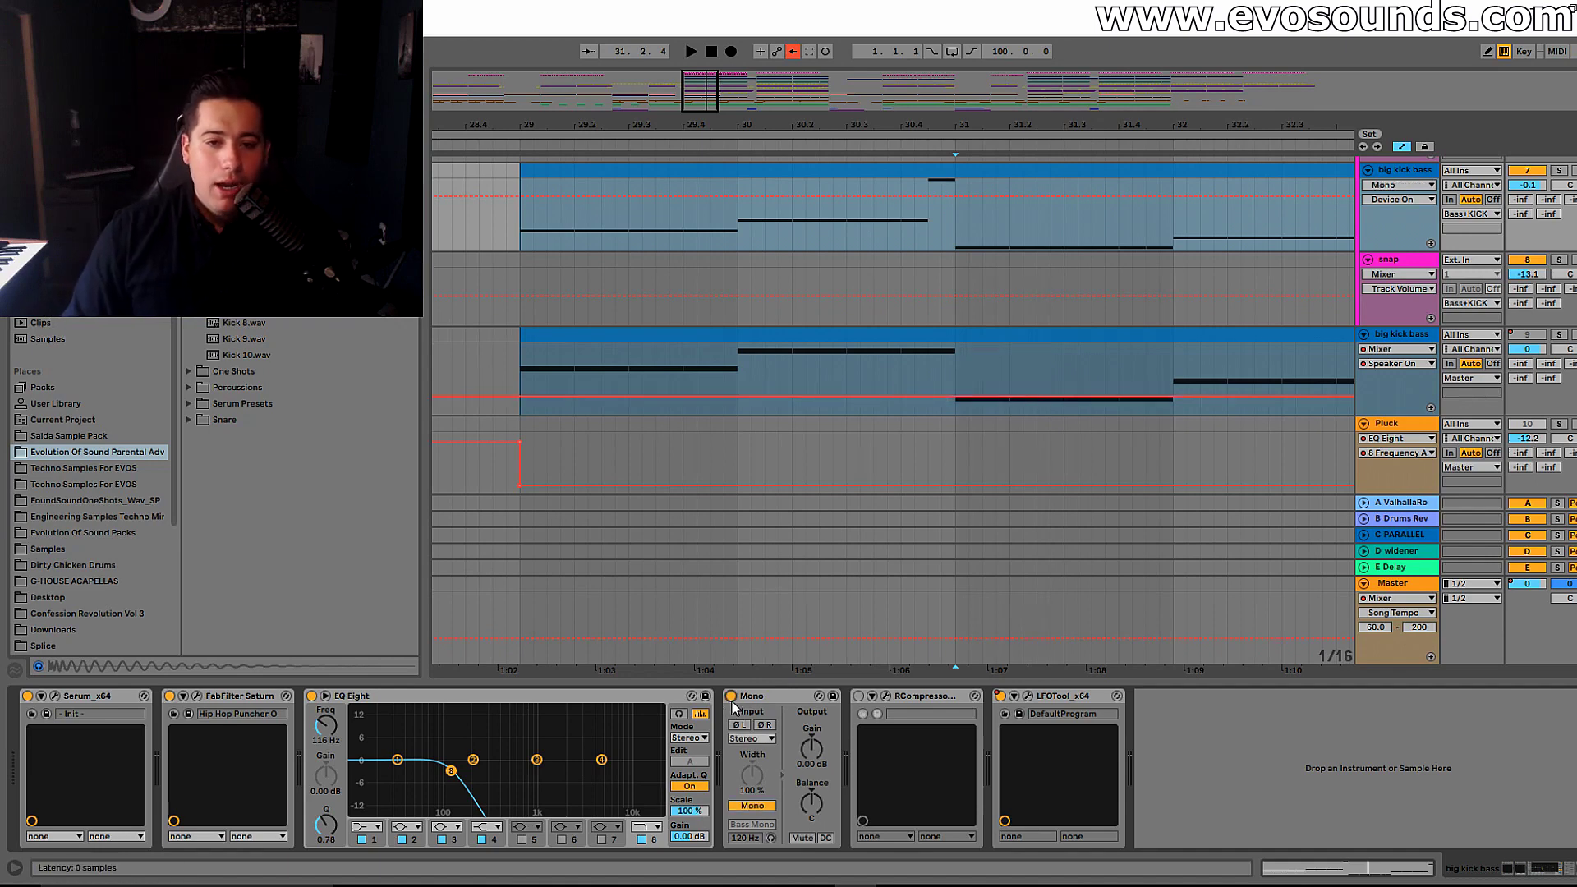
pyautogui.click(886, 697)
pyautogui.click(427, 332)
pyautogui.press('space')
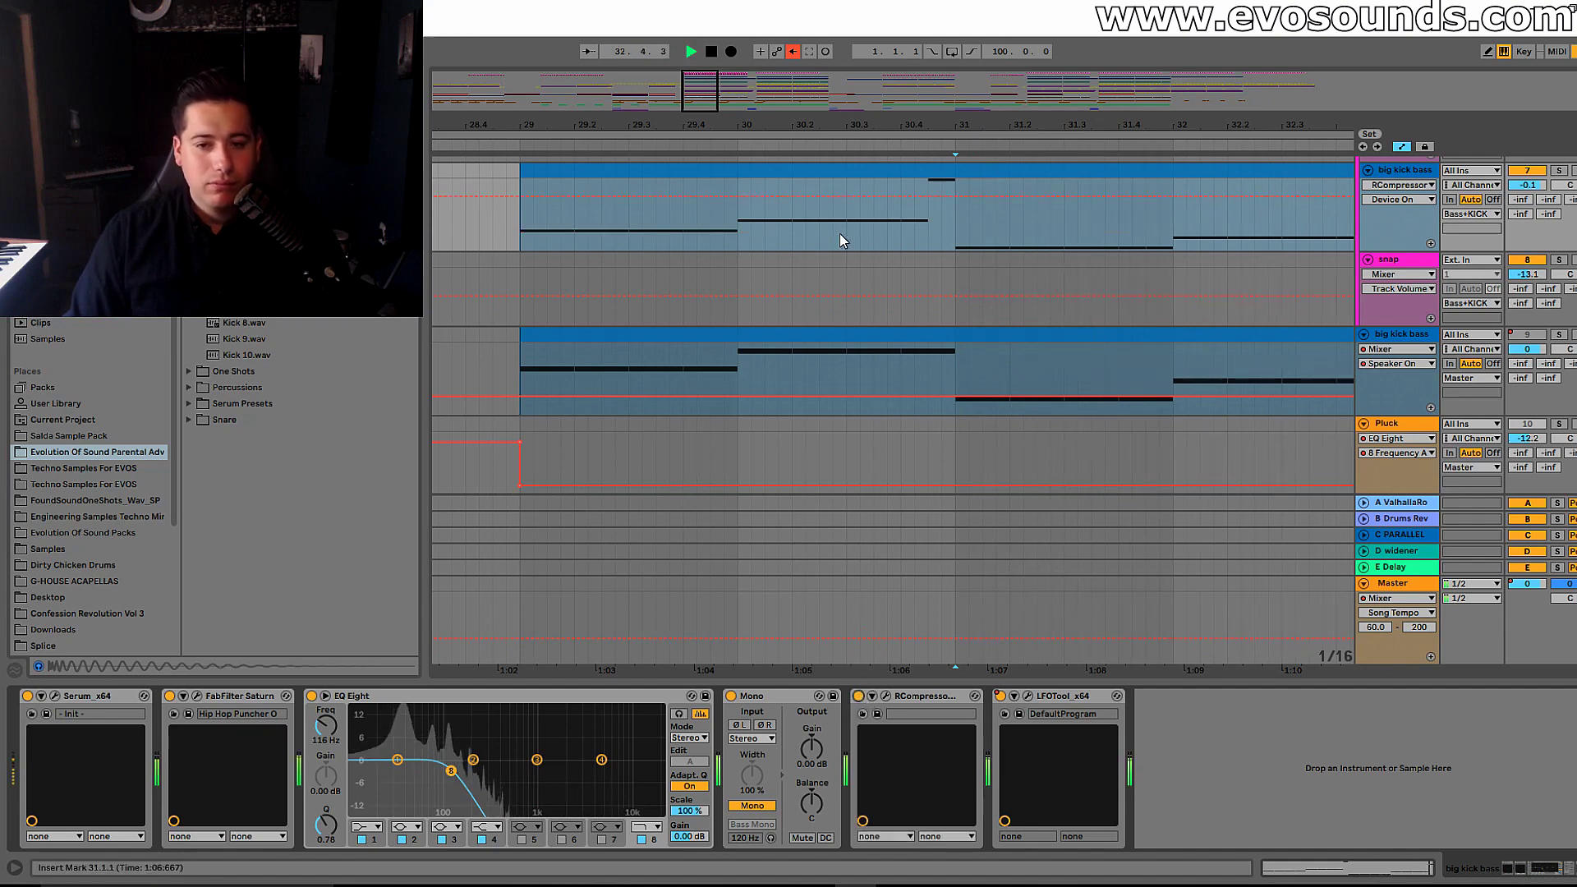
pyautogui.press('space')
# Step: Open LFOTool on the big kick bass track to inspect its volume-shaping curve, and close it again
pyautogui.moveTo(768, 125); pyautogui.dragTo(767, 137)
pyautogui.click(1029, 696)
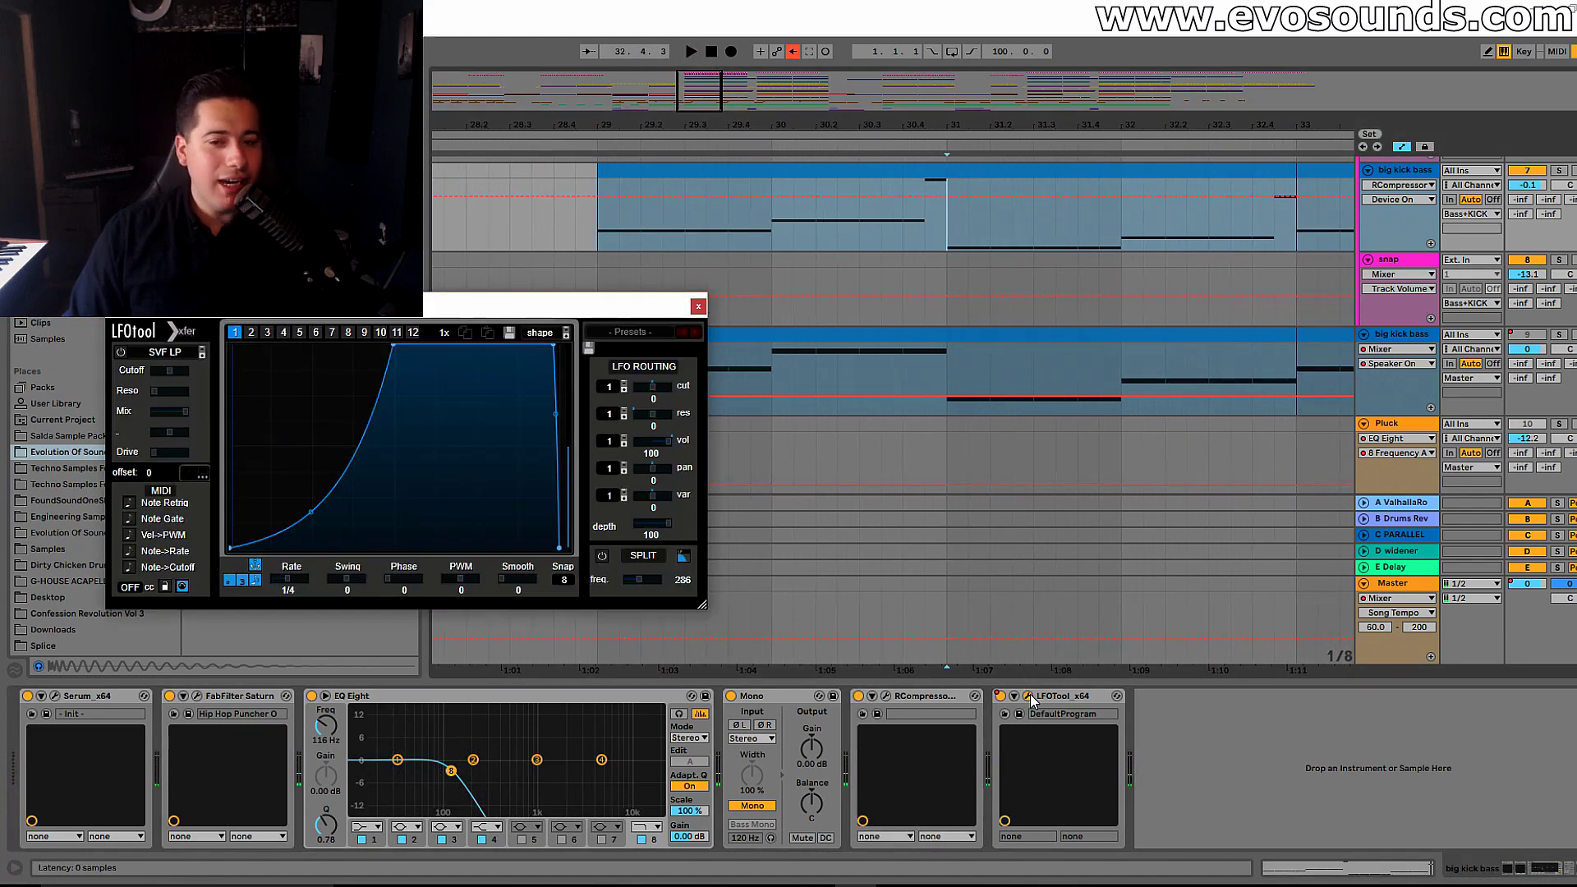
pyautogui.click(697, 308)
# Step: Play the processed big kick bass from bar 31 and select its track below the kick tracks
pyautogui.press('space')
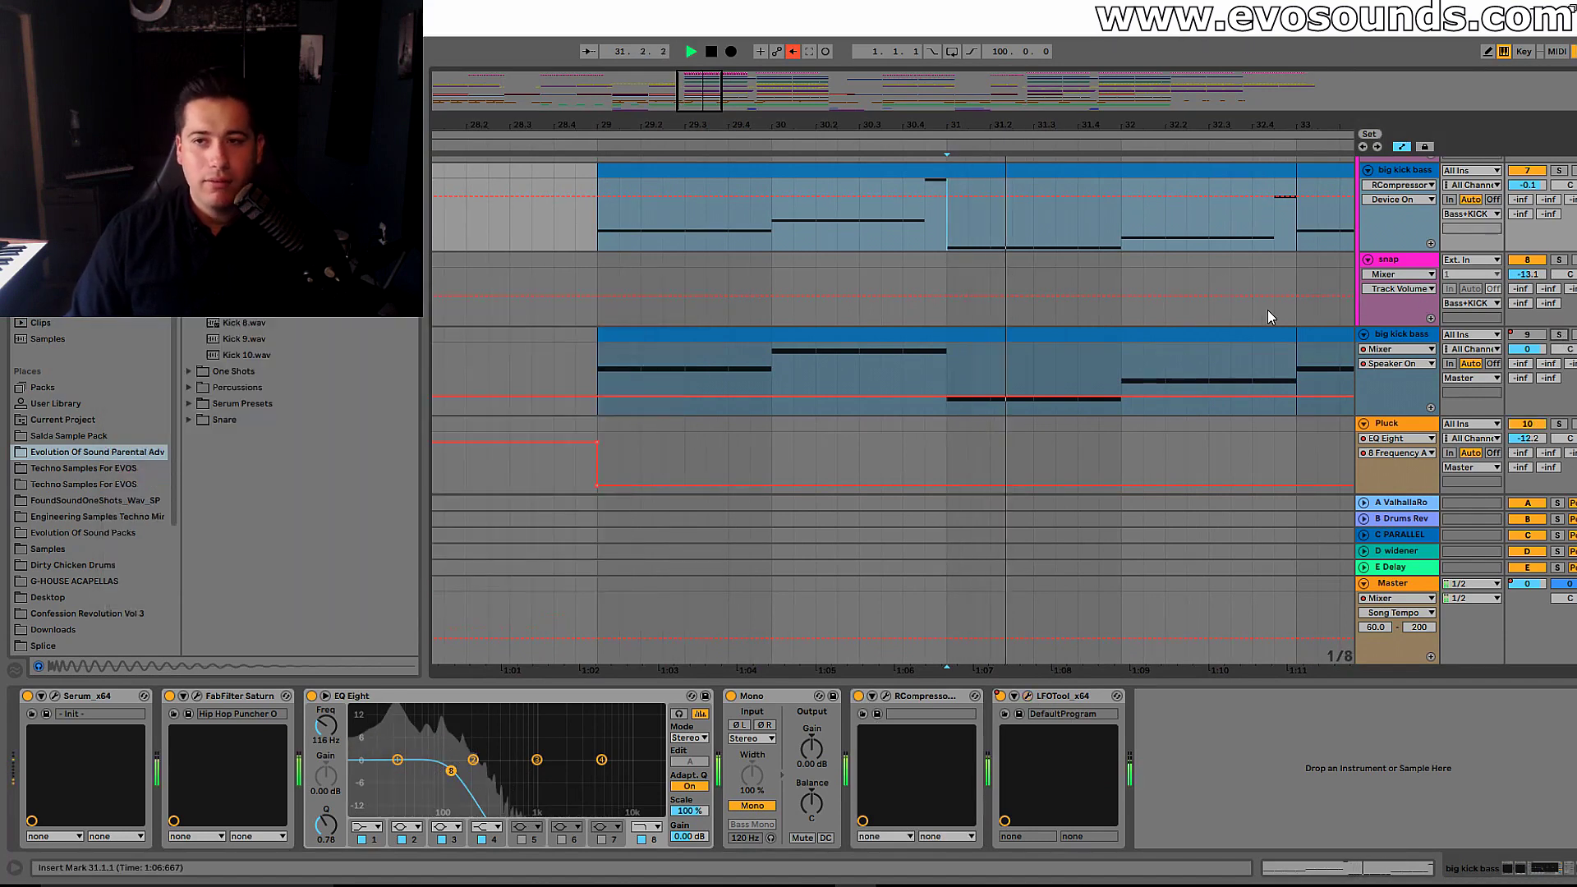
pyautogui.scroll(3, 1299, 313)
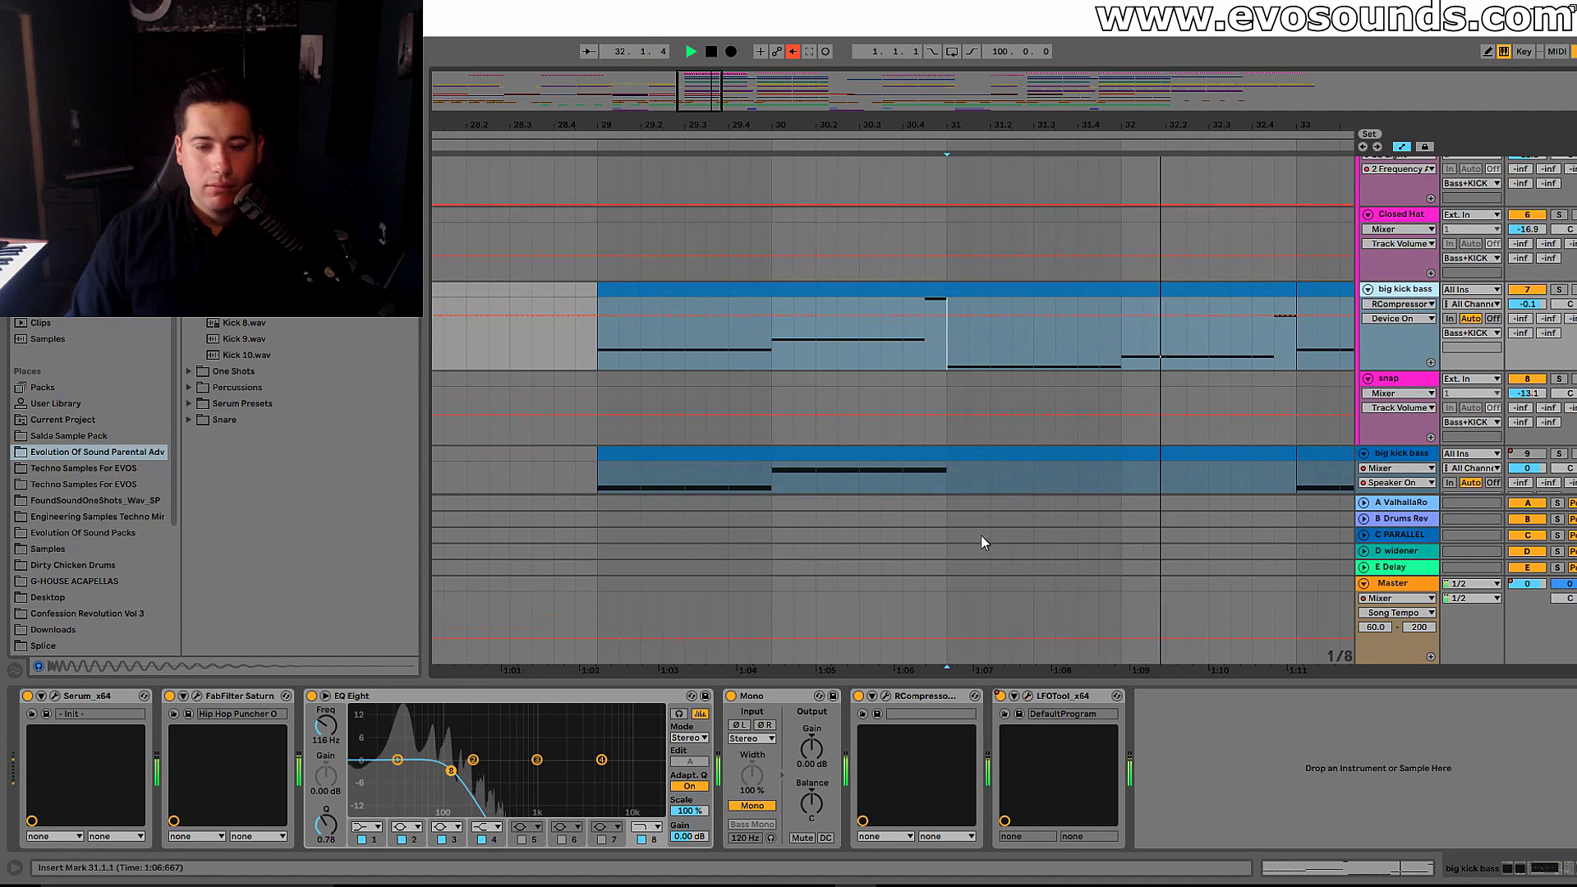
pyautogui.press('Down')
pyautogui.click(1432, 294)
pyautogui.scroll(2, 1068, 460)
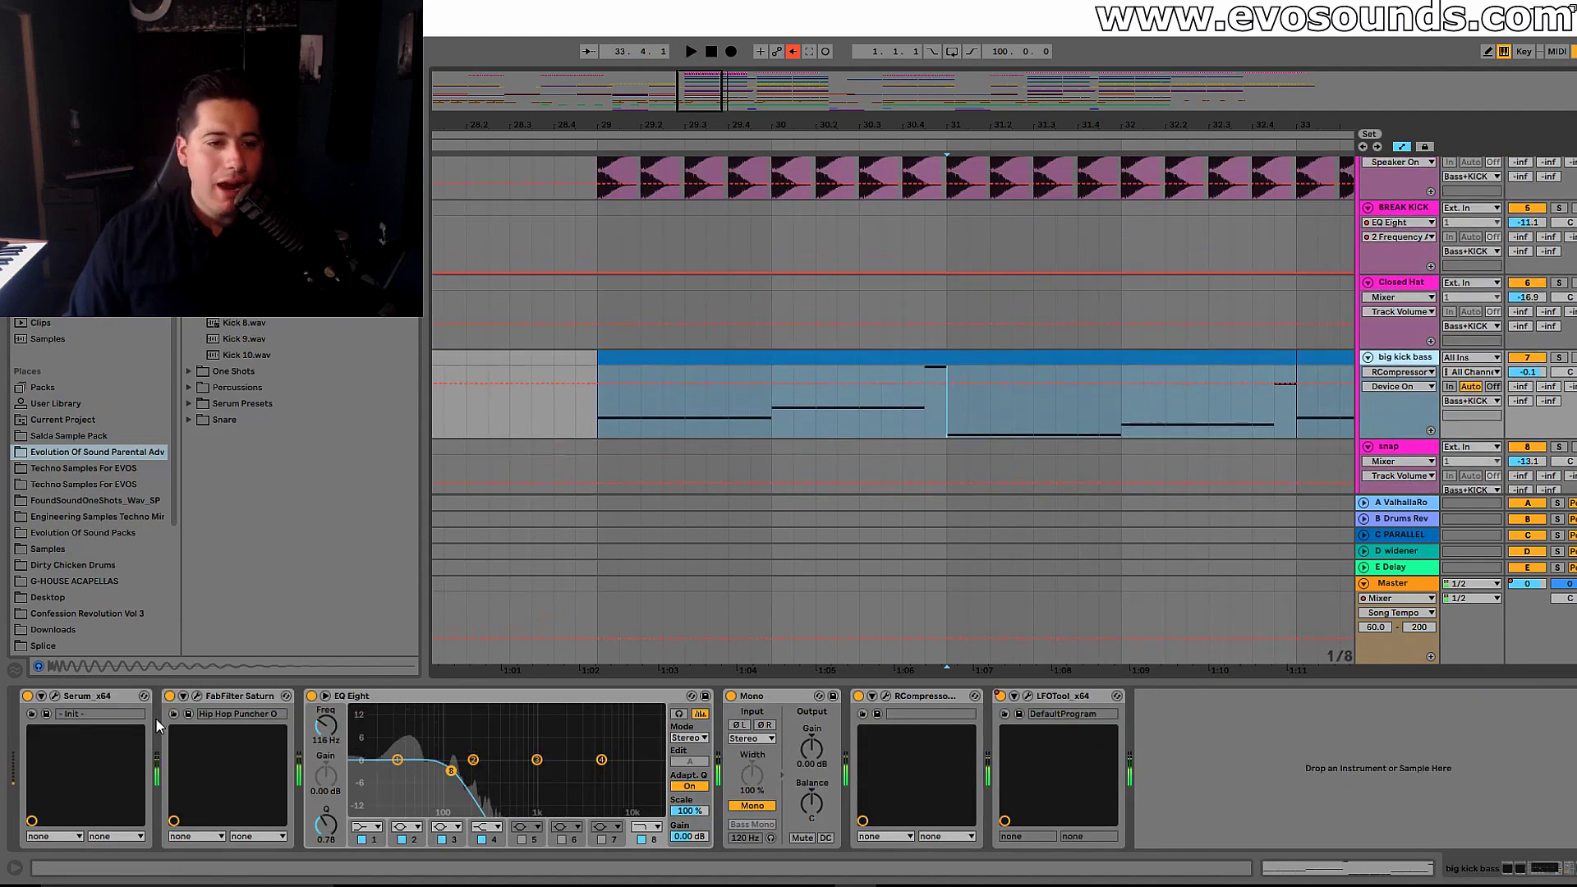
# Step: Audition the bass with Saturn, RCompressor and Mono bypassed and the EQ Eight high-cut band lowered to 59.9 Hz
pyautogui.click(170, 696)
pyautogui.press('space')
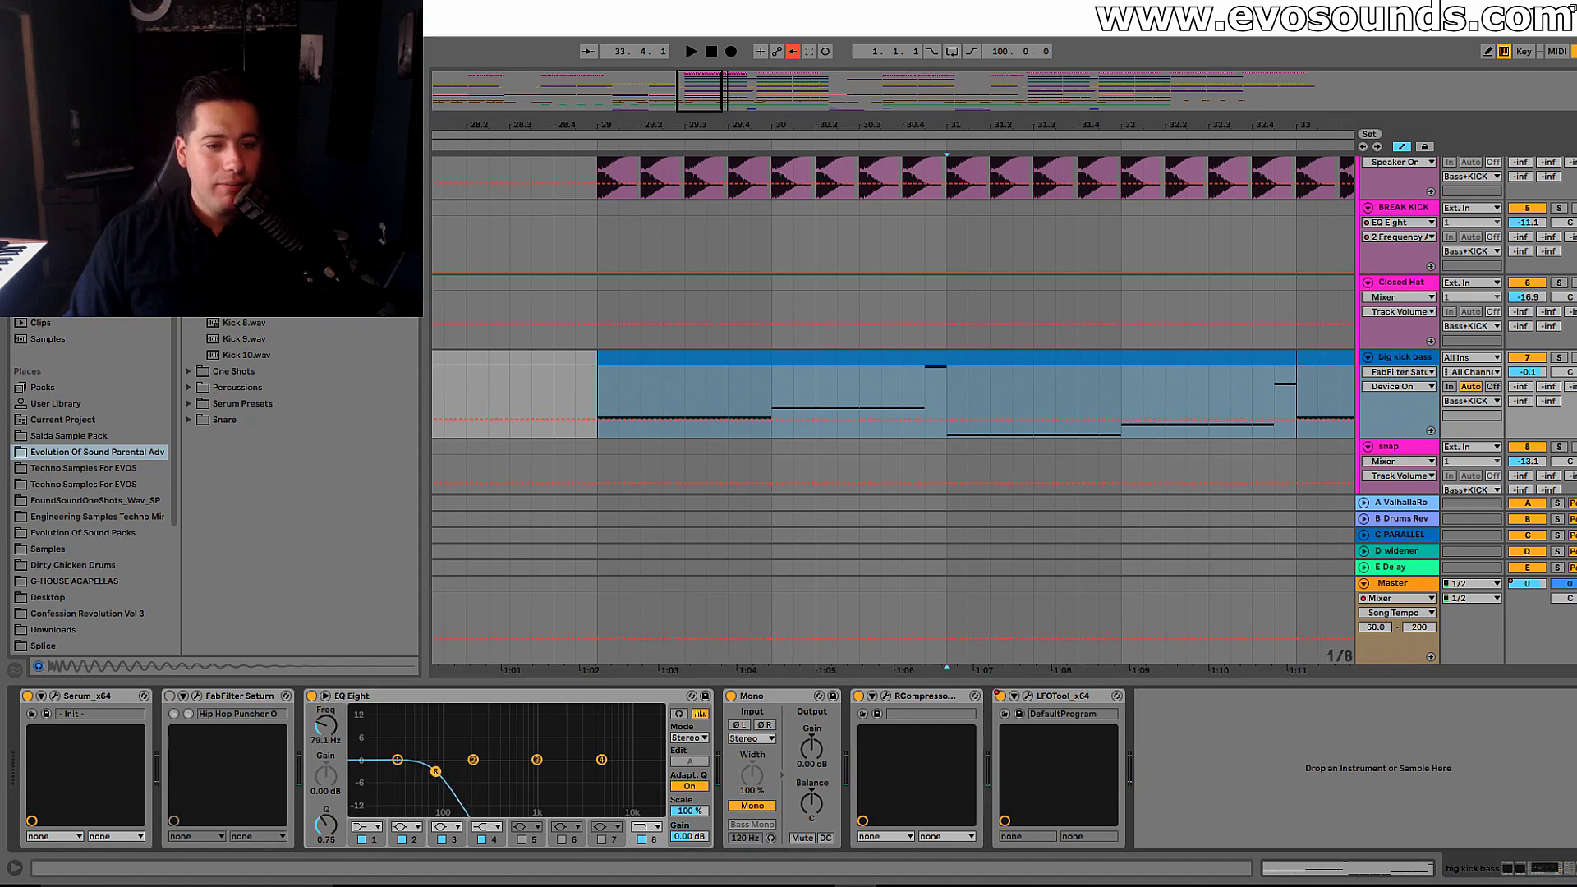
pyautogui.click(858, 699)
pyautogui.click(731, 696)
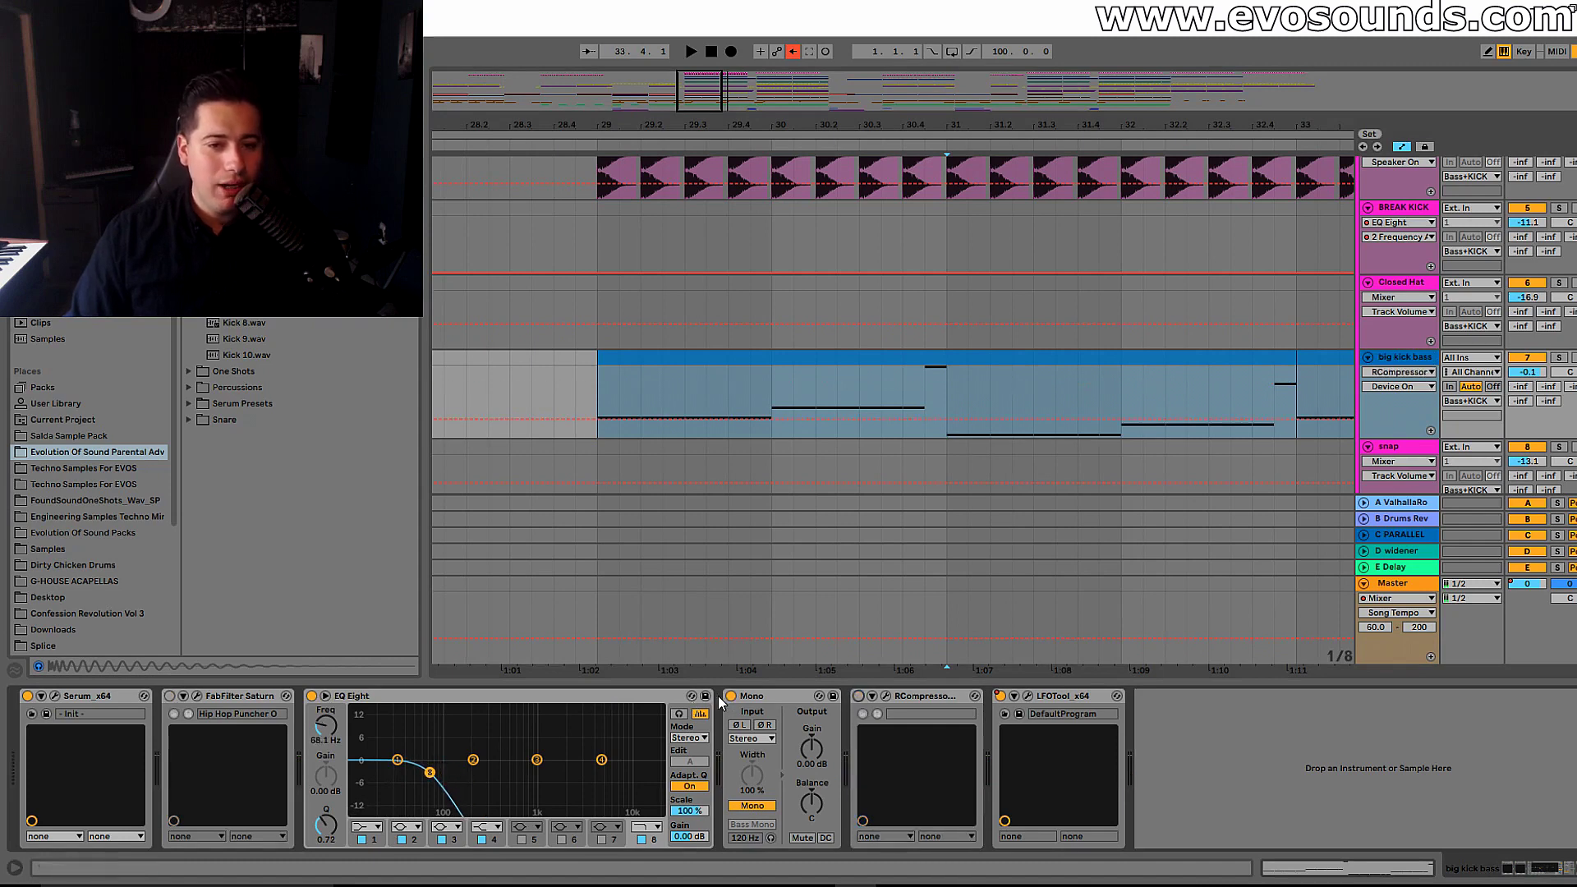
pyautogui.press('space')
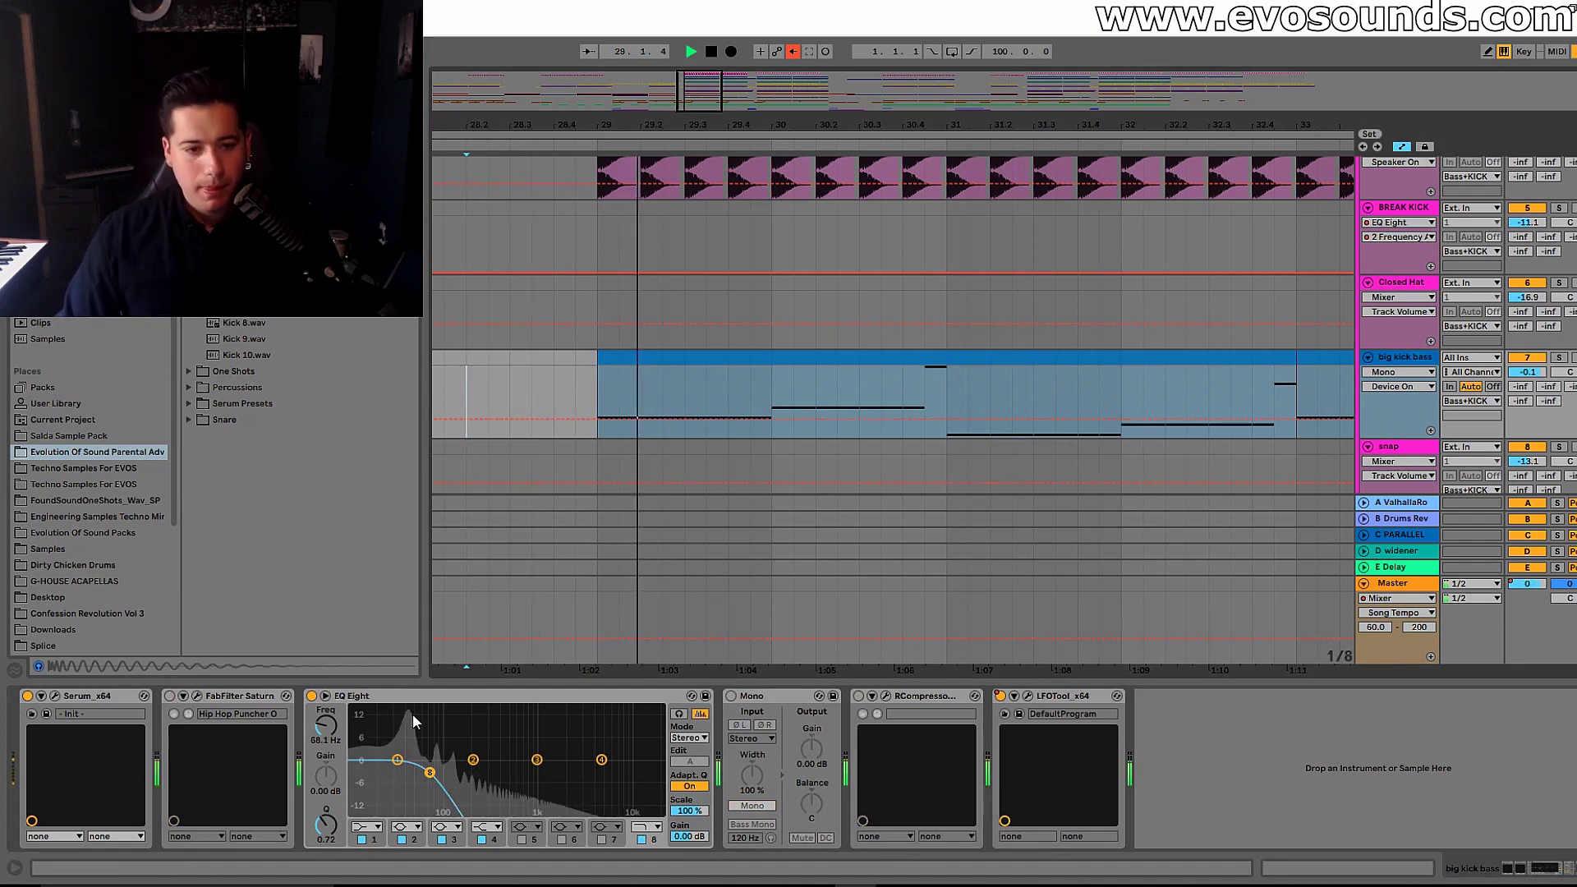
pyautogui.moveTo(430, 772); pyautogui.dragTo(426, 776)
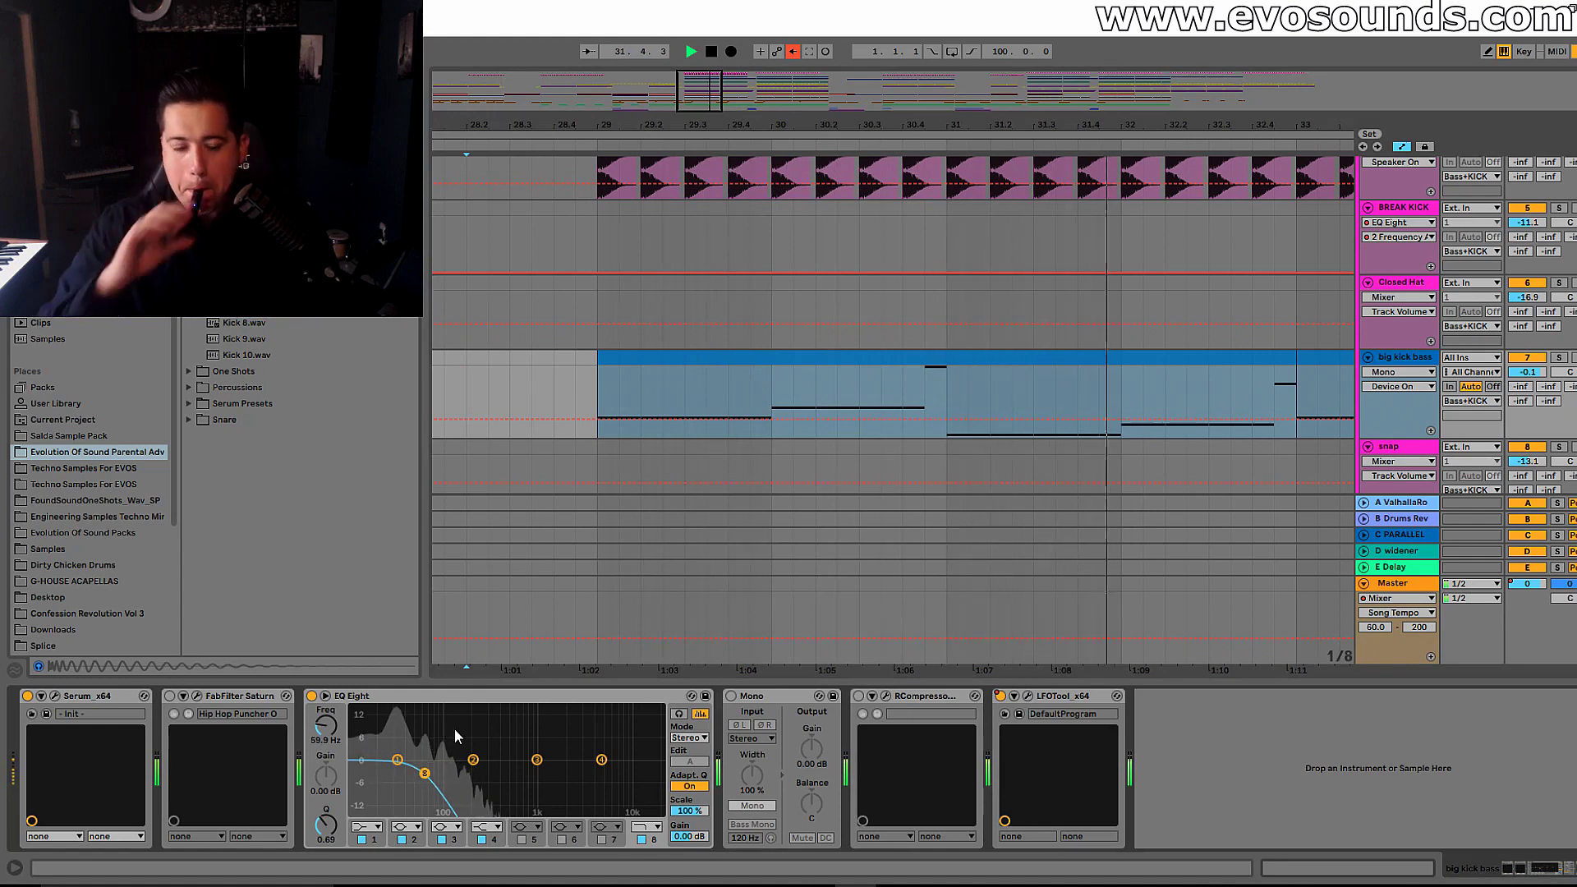
# Step: Re-enable Saturn, Mono and RCompressor with the EQ Eight high-cut band at 124 Hz, and audition from bar 28.3
pyautogui.click(170, 698)
pyautogui.press('space')
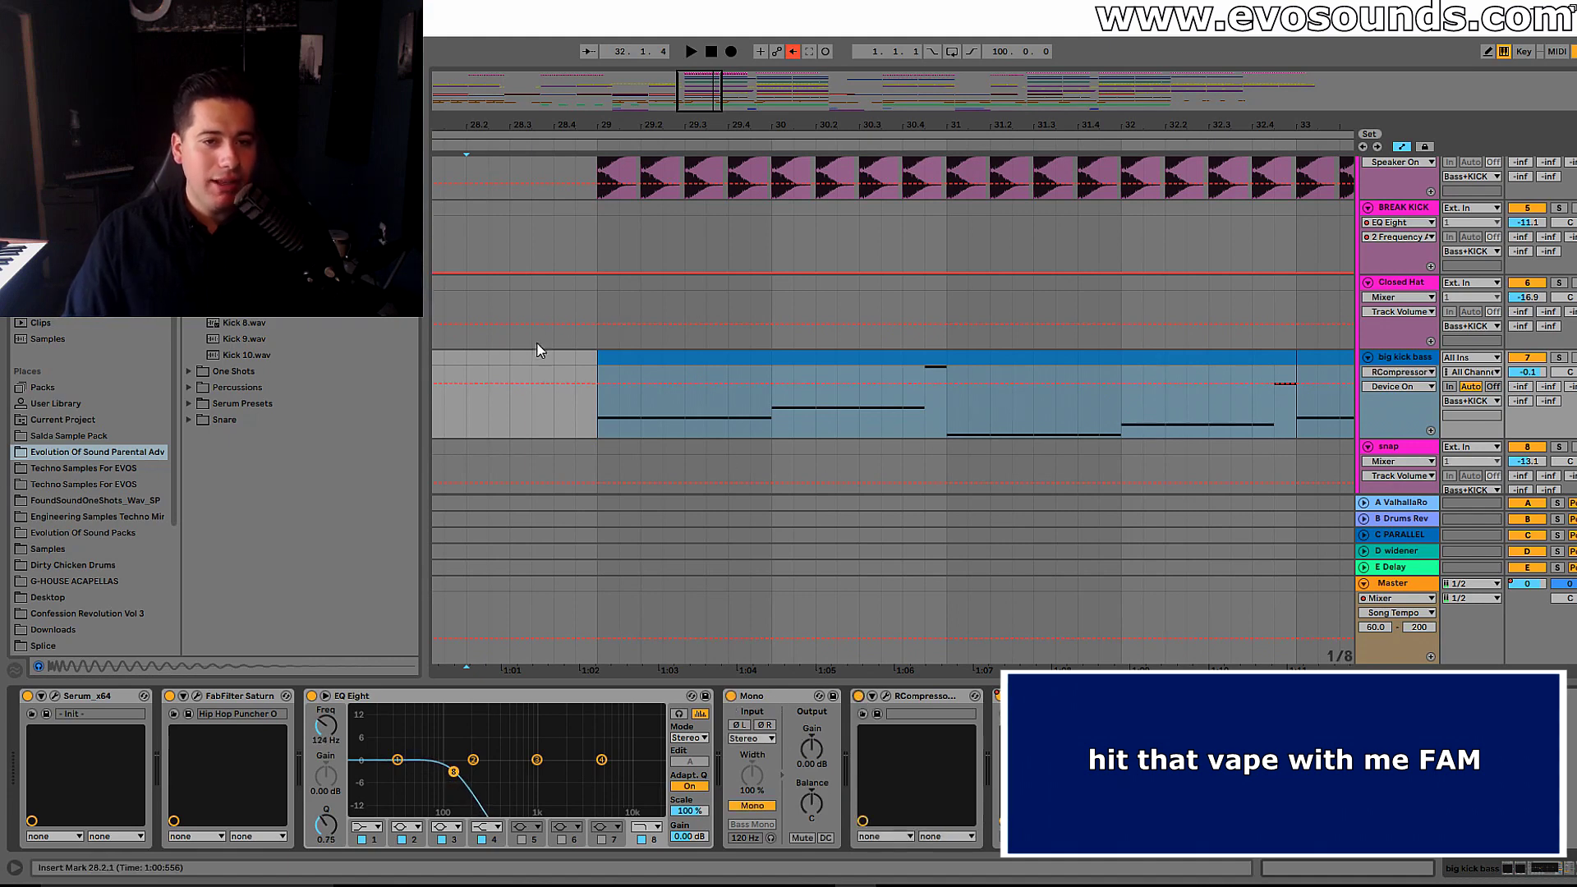
pyautogui.click(515, 412)
pyautogui.press('space')
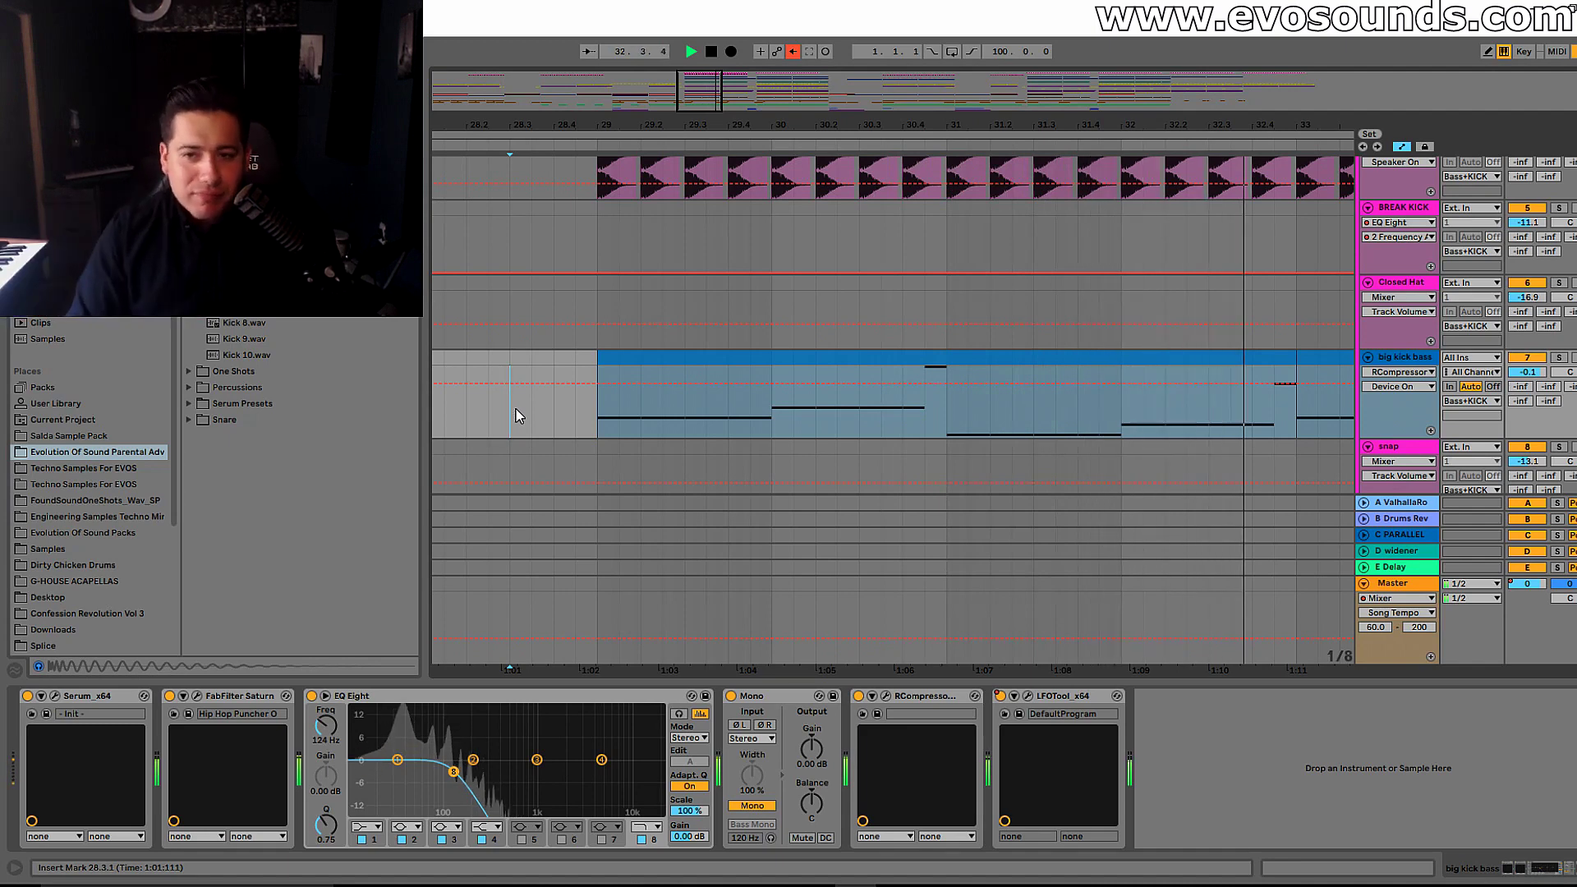
pyautogui.press('space')
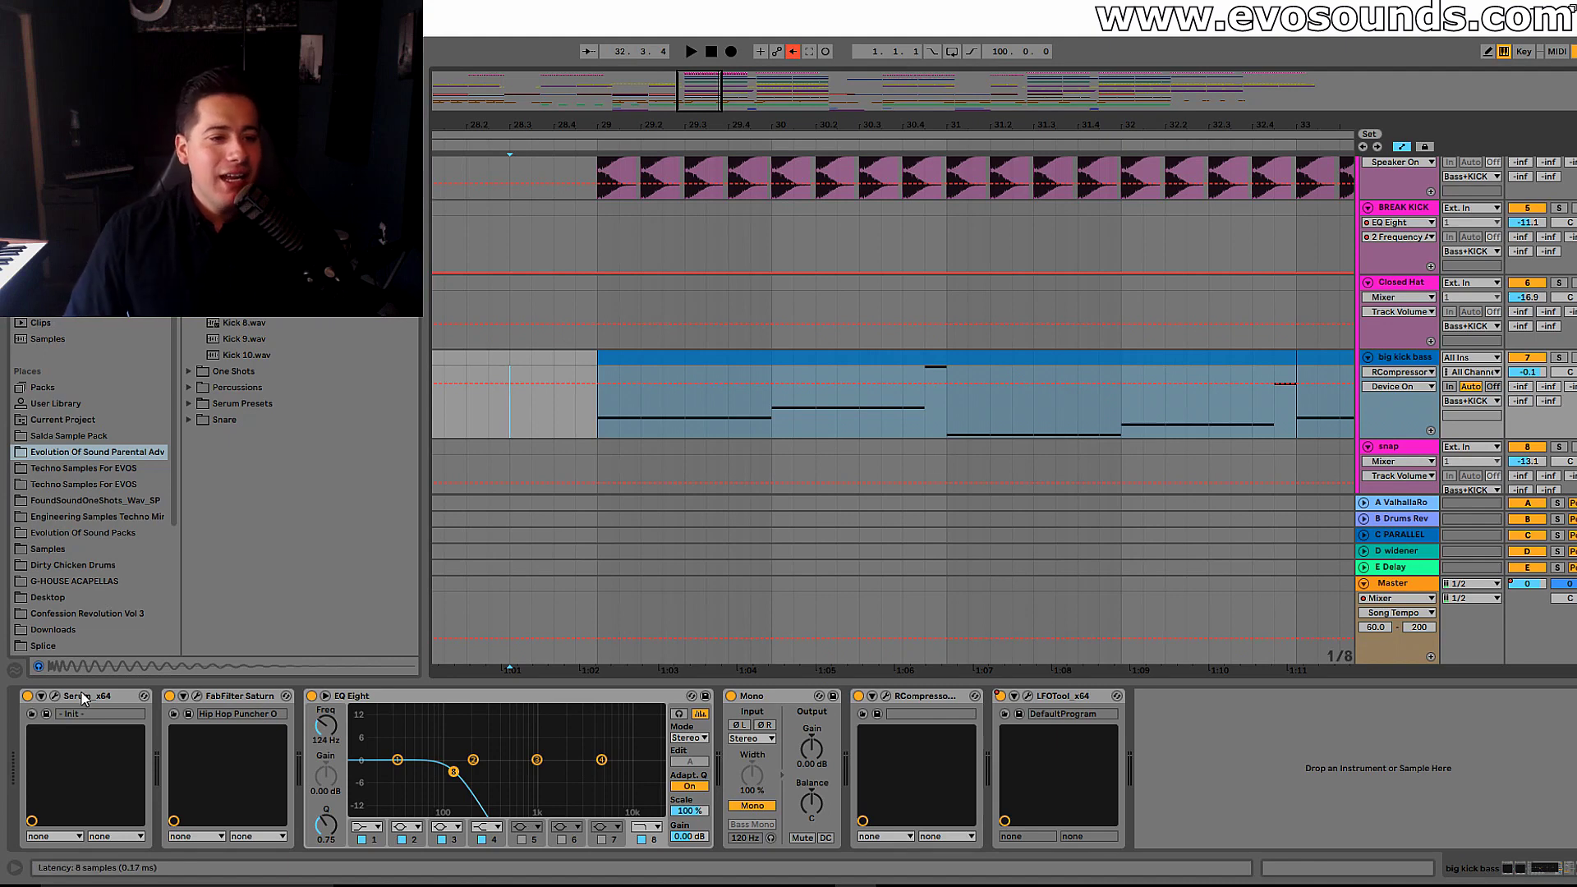
# Step: Open FabFilter Pro-MB on the Bass+KICK group, solo the group and play it
pyautogui.click(55, 697)
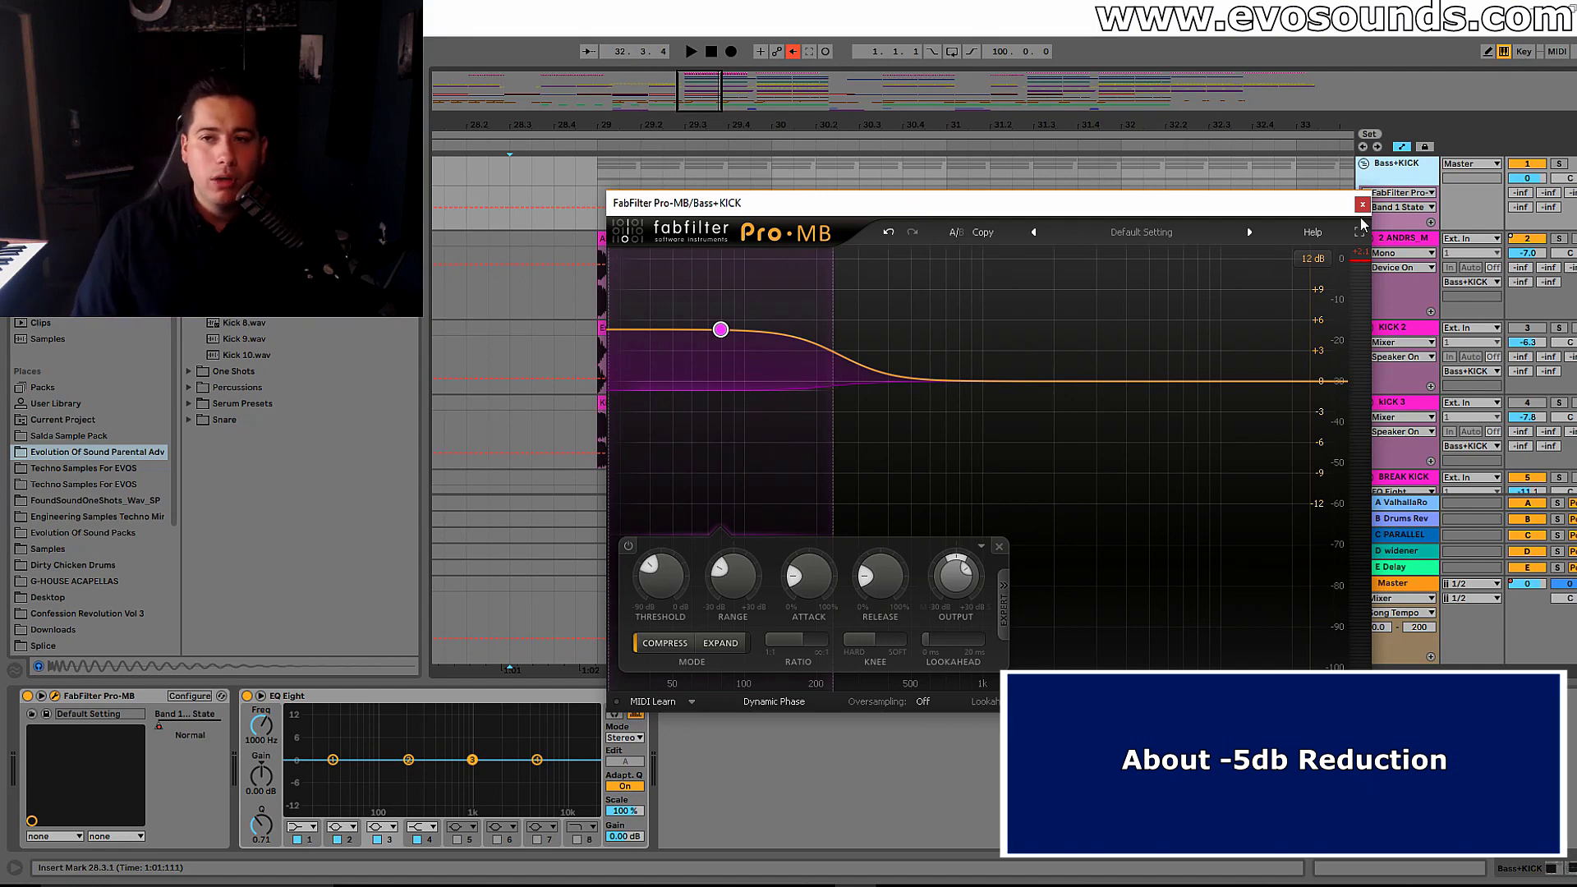
pyautogui.click(1559, 165)
pyautogui.moveTo(695, 205); pyautogui.dragTo(695, 230)
pyautogui.press('space')
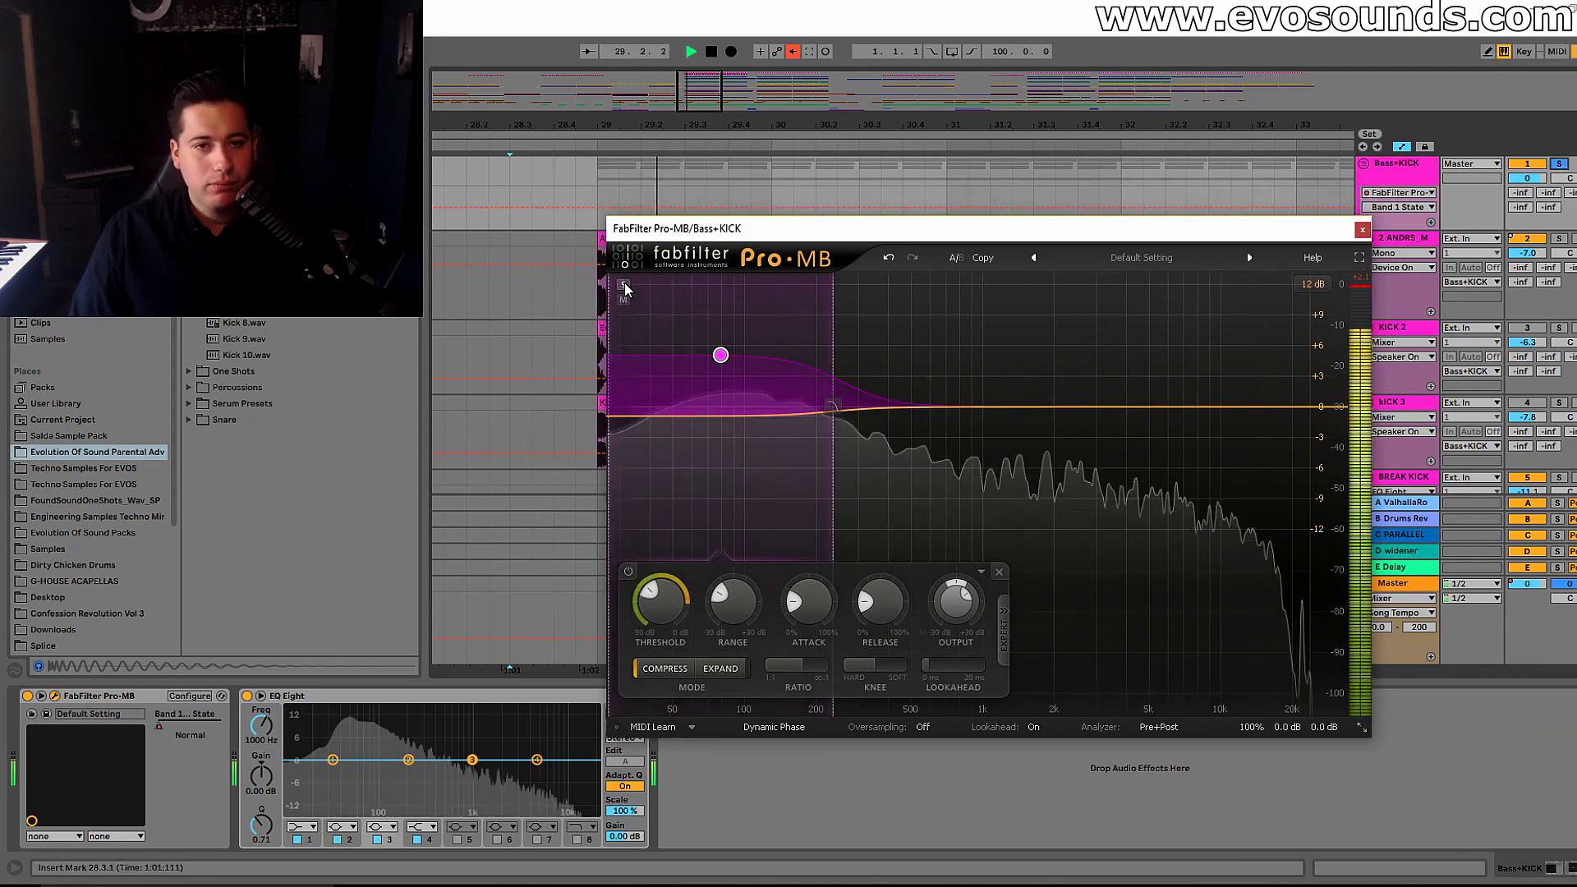
# Step: Compare the Bass+KICK group's sound with the Pro-MB low band bypassed and enabled, and stop playback
pyautogui.click(625, 572)
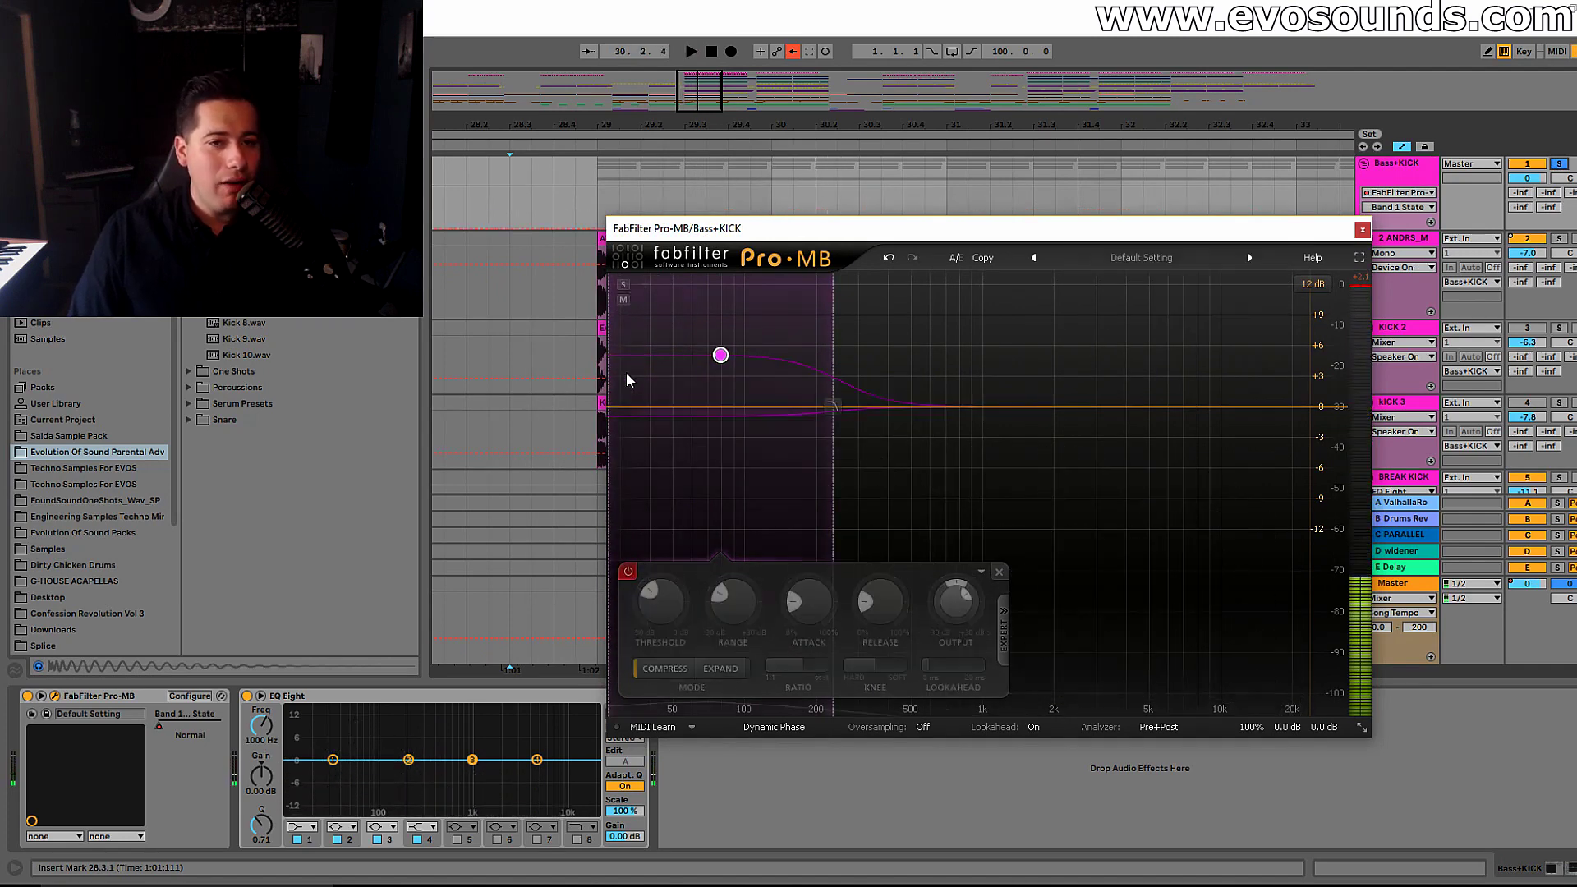
pyautogui.click(630, 570)
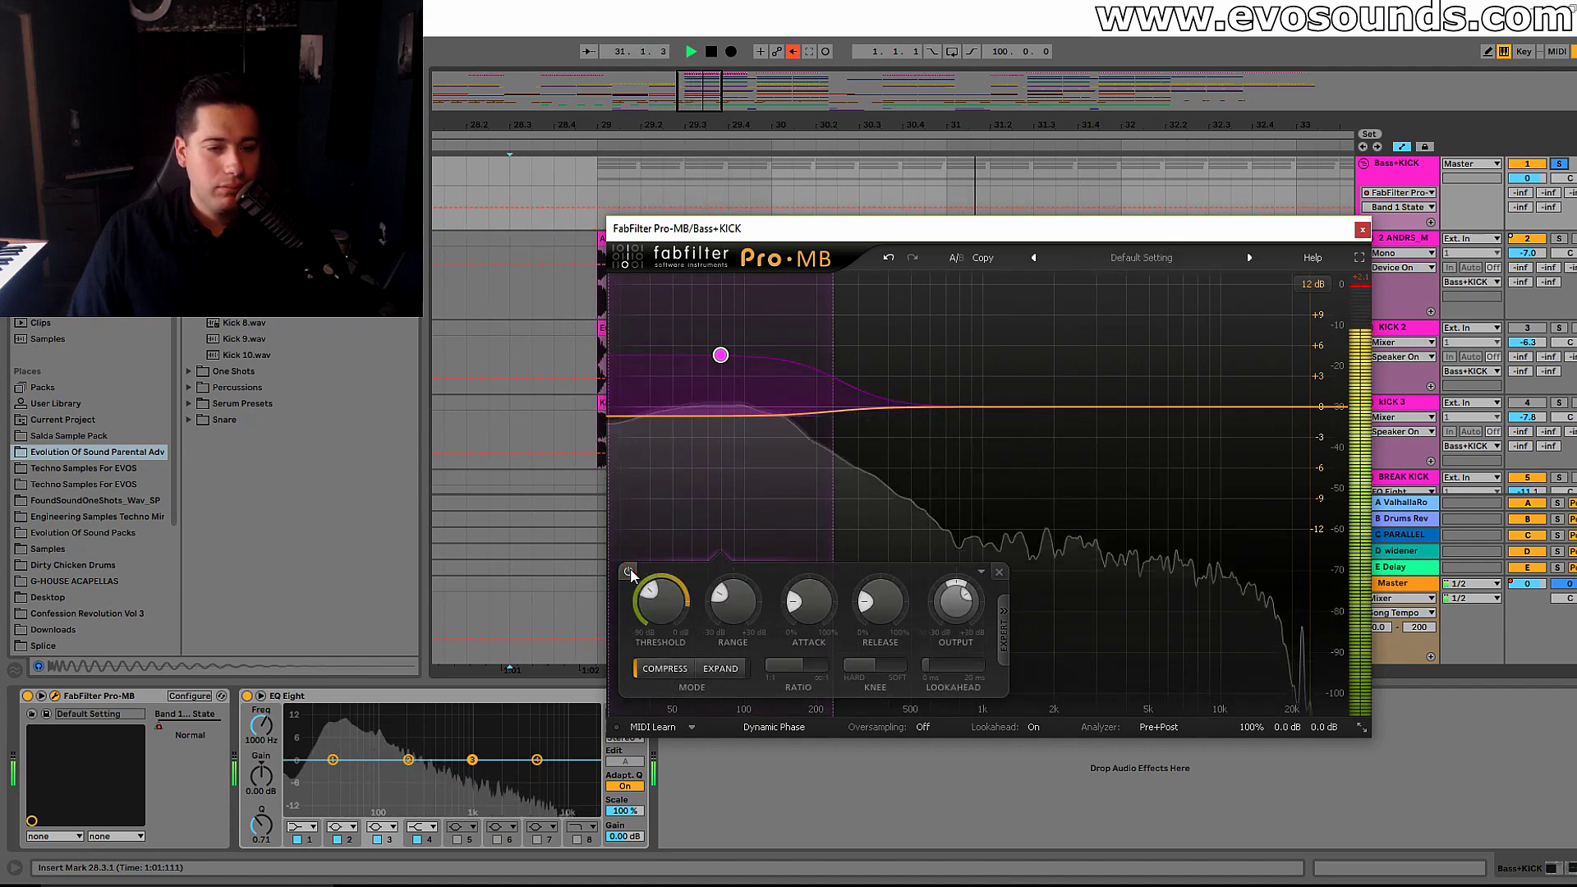
pyautogui.click(630, 570)
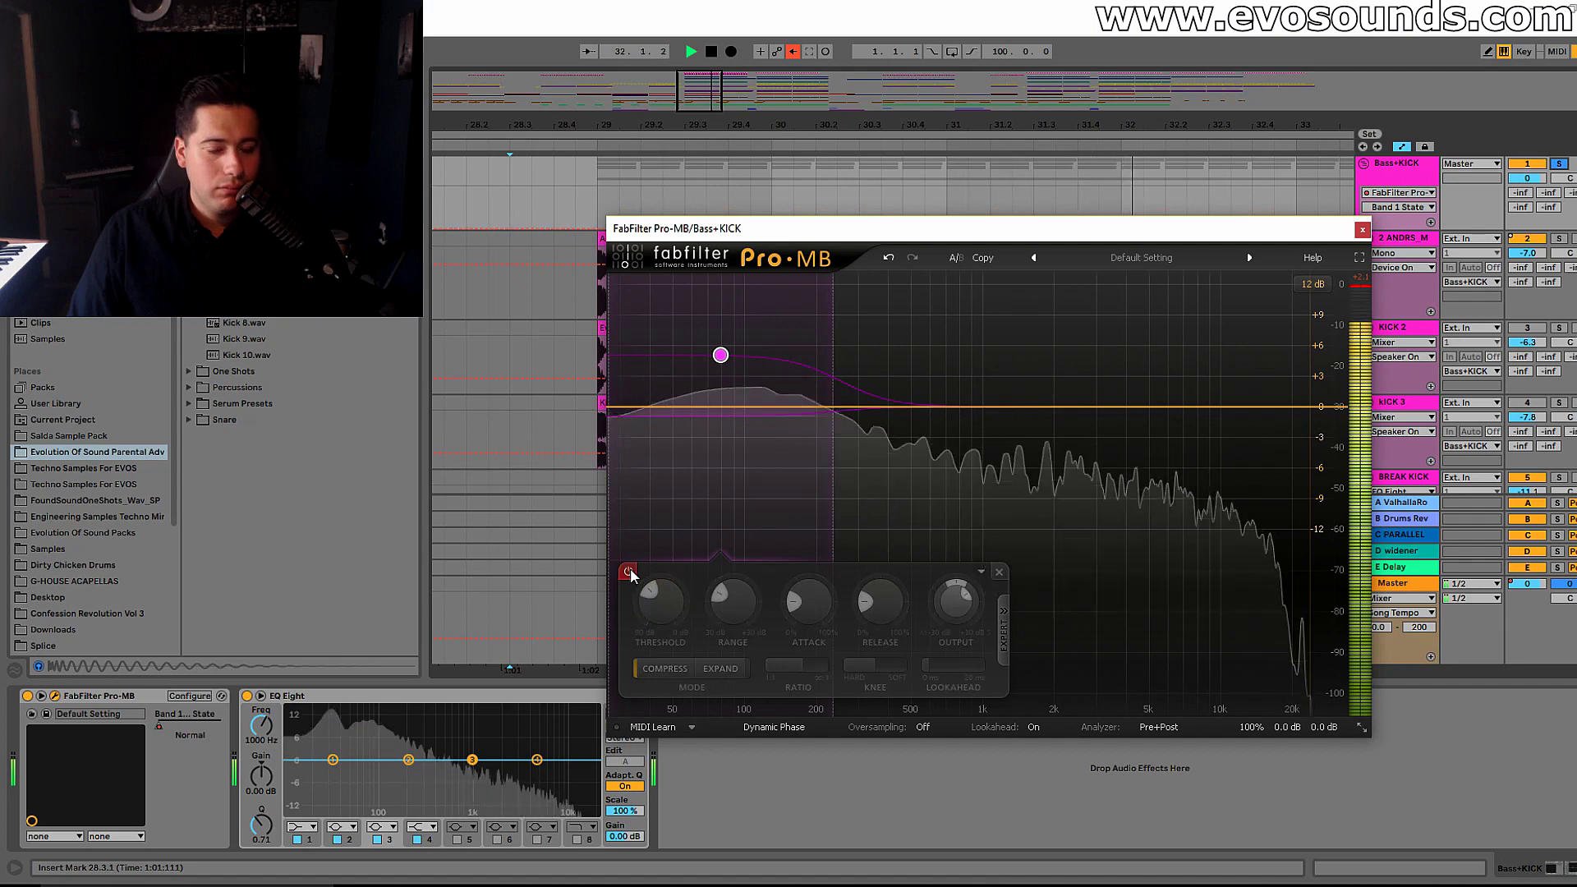
pyautogui.click(630, 570)
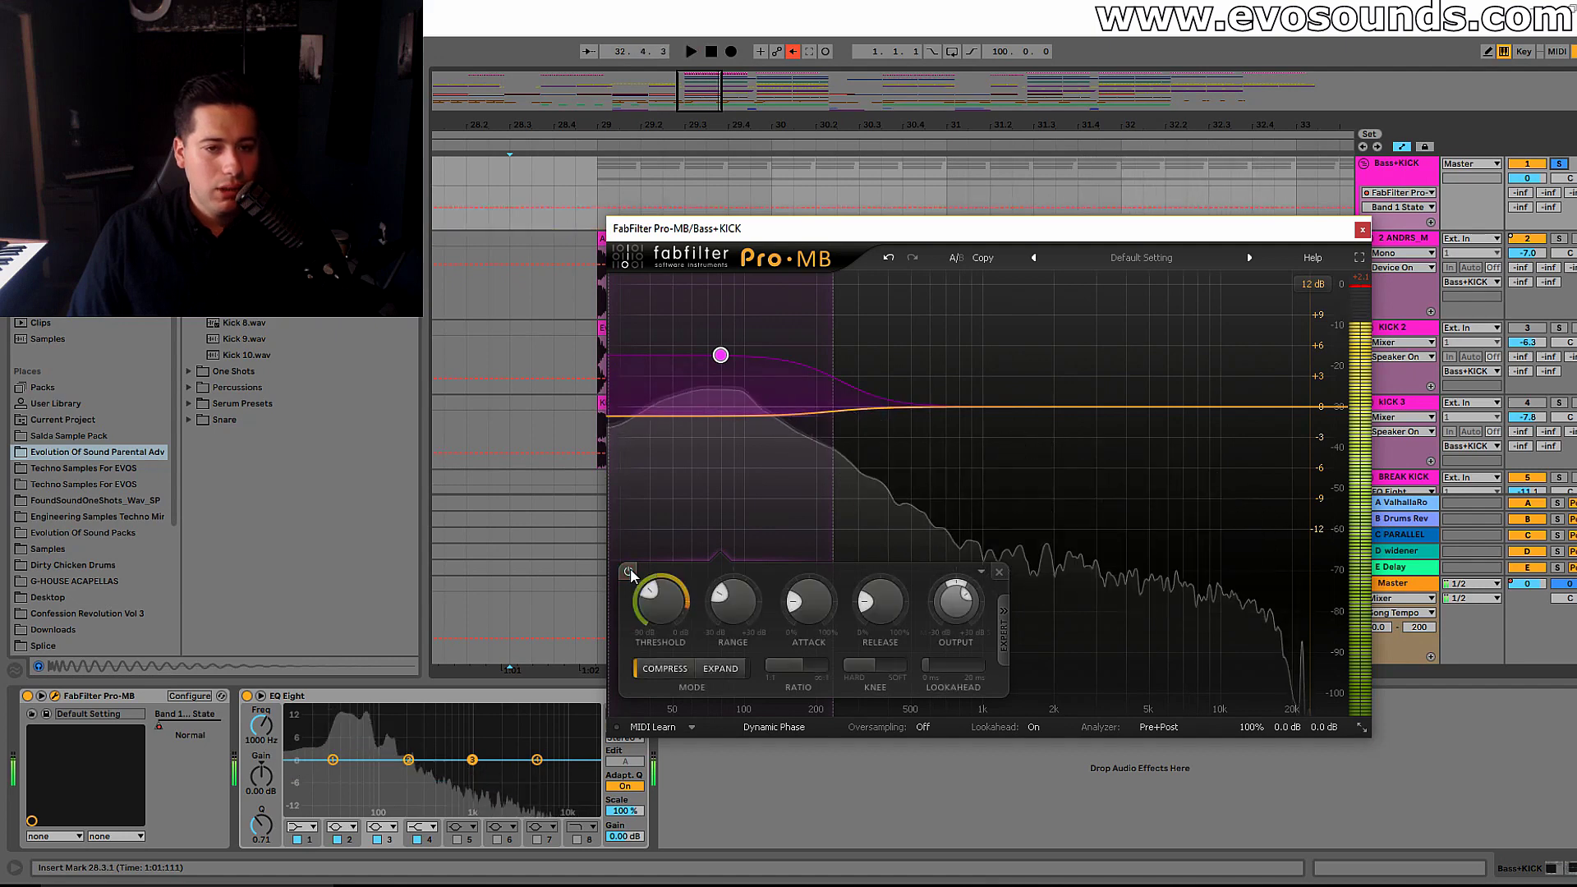
pyautogui.press('space')
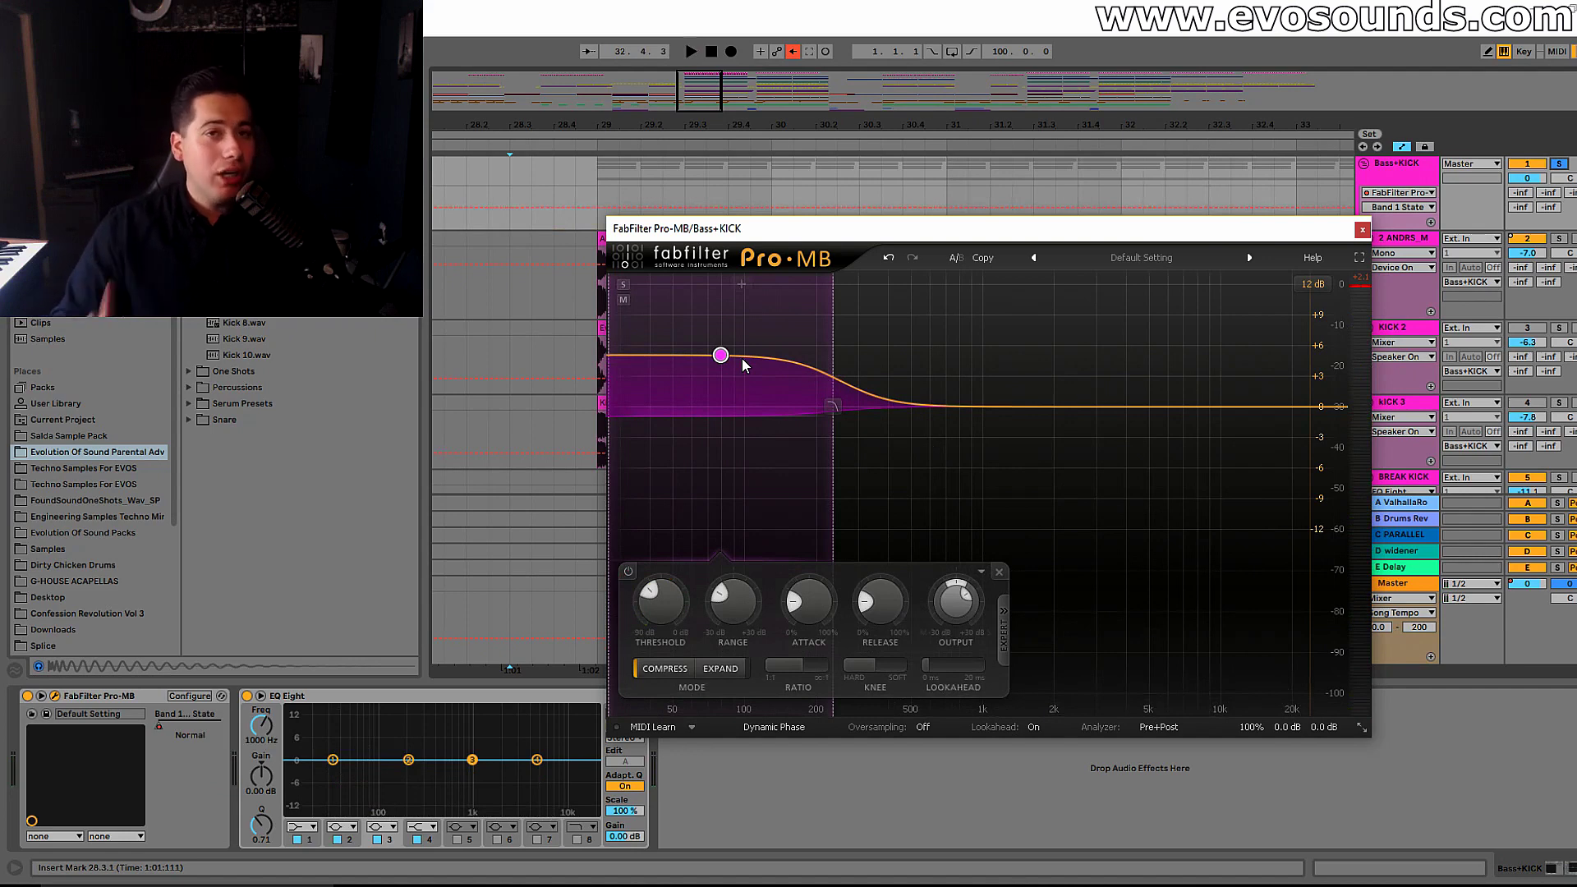
# Step: Solo the Pro-MB low band and compare it bypassed and enabled while the group plays from bar 28.3
pyautogui.click(624, 286)
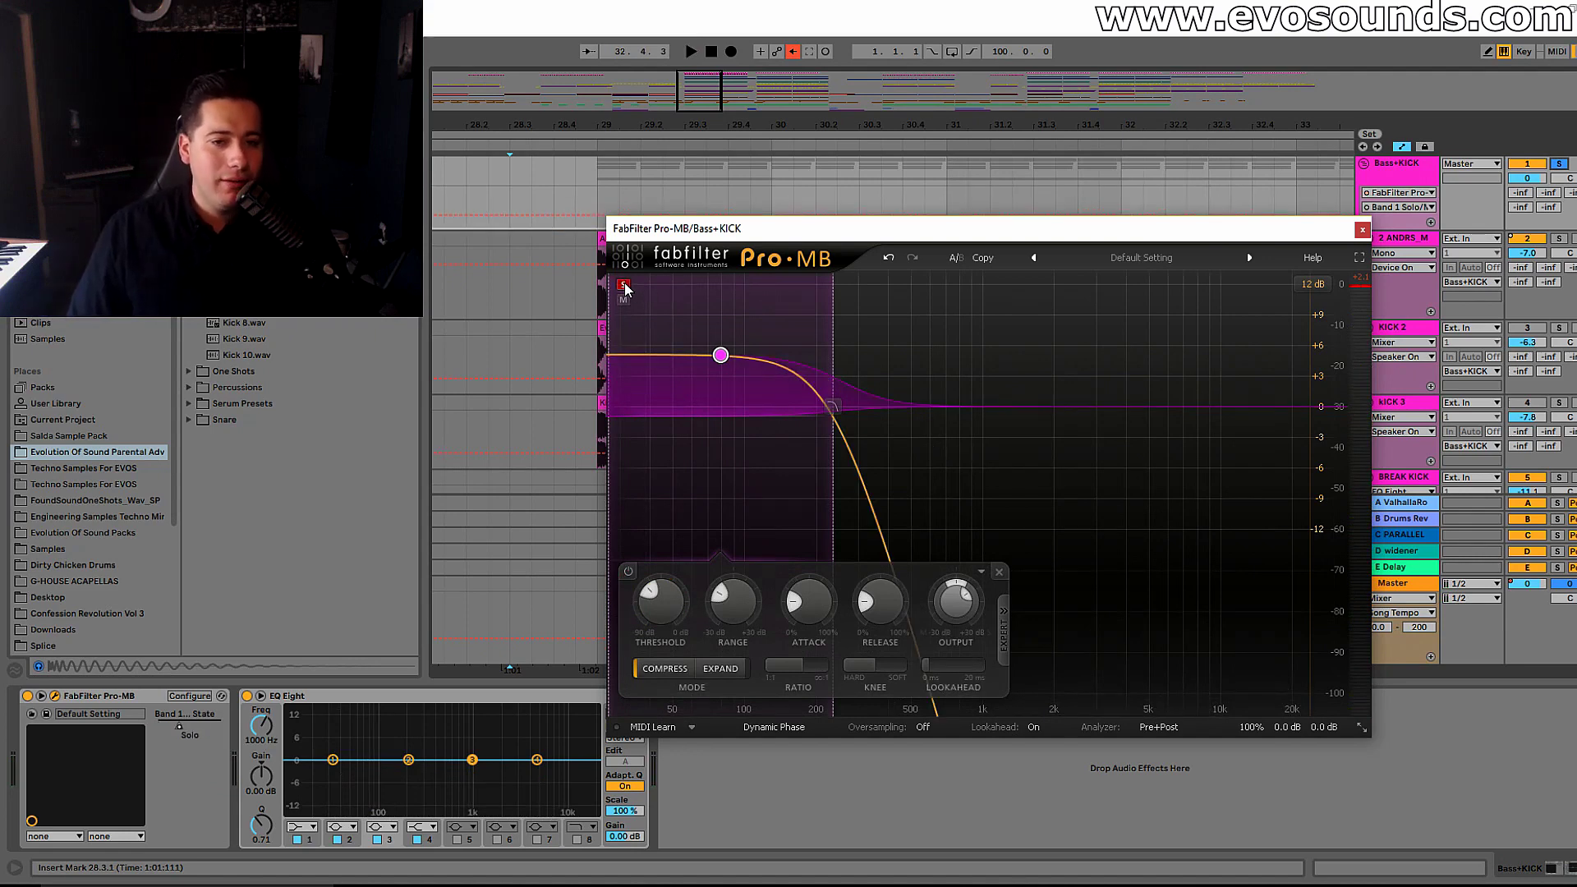
pyautogui.click(628, 571)
pyautogui.press('space')
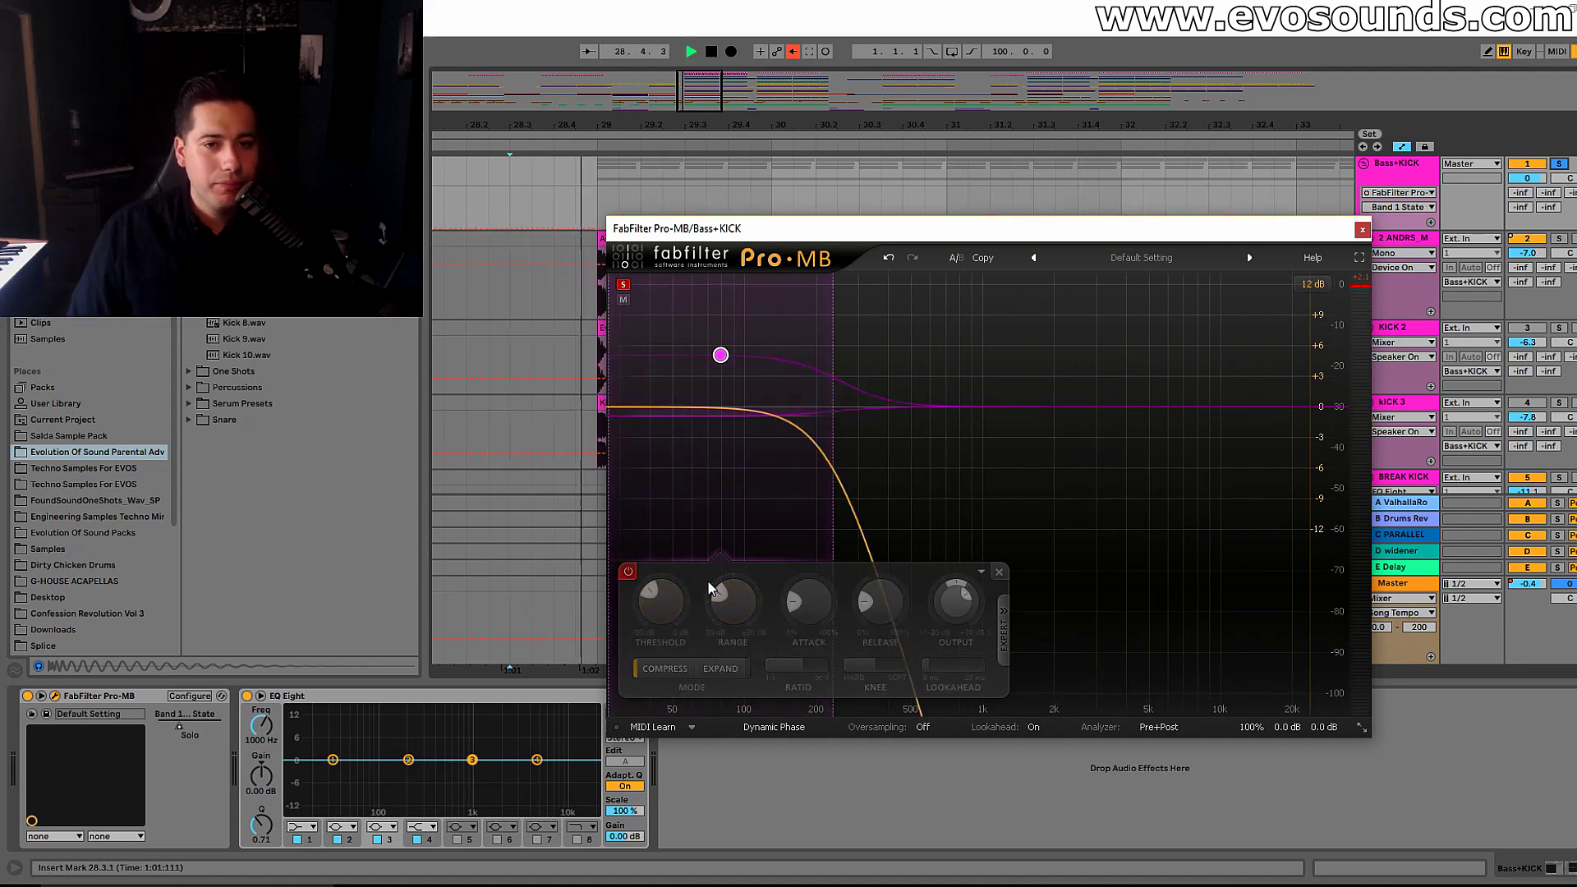
pyautogui.click(629, 571)
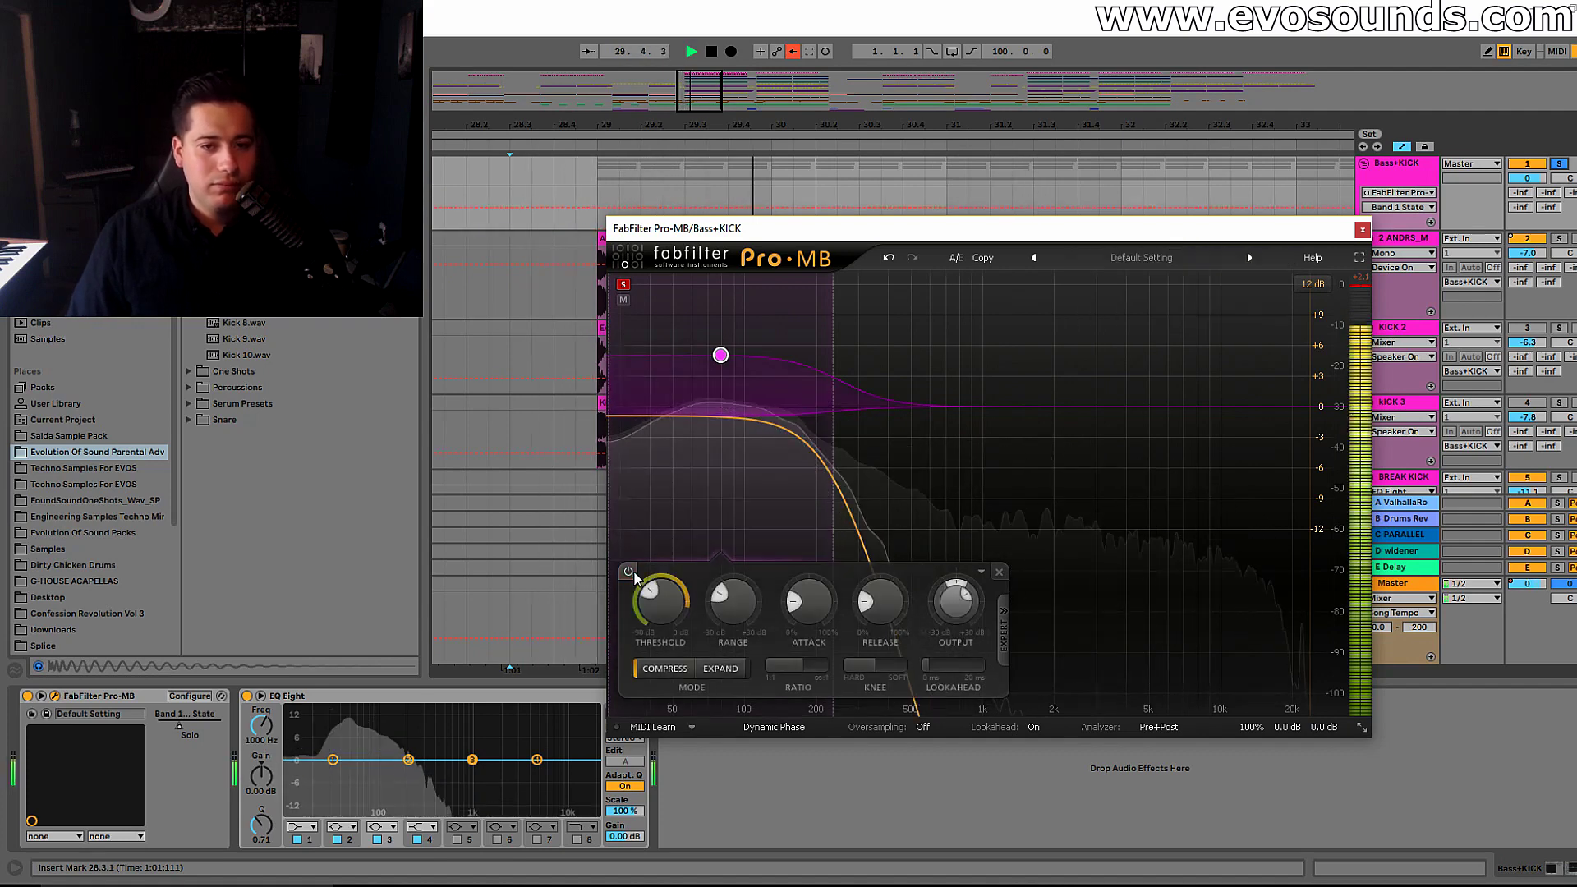
pyautogui.click(629, 571)
pyautogui.click(629, 571)
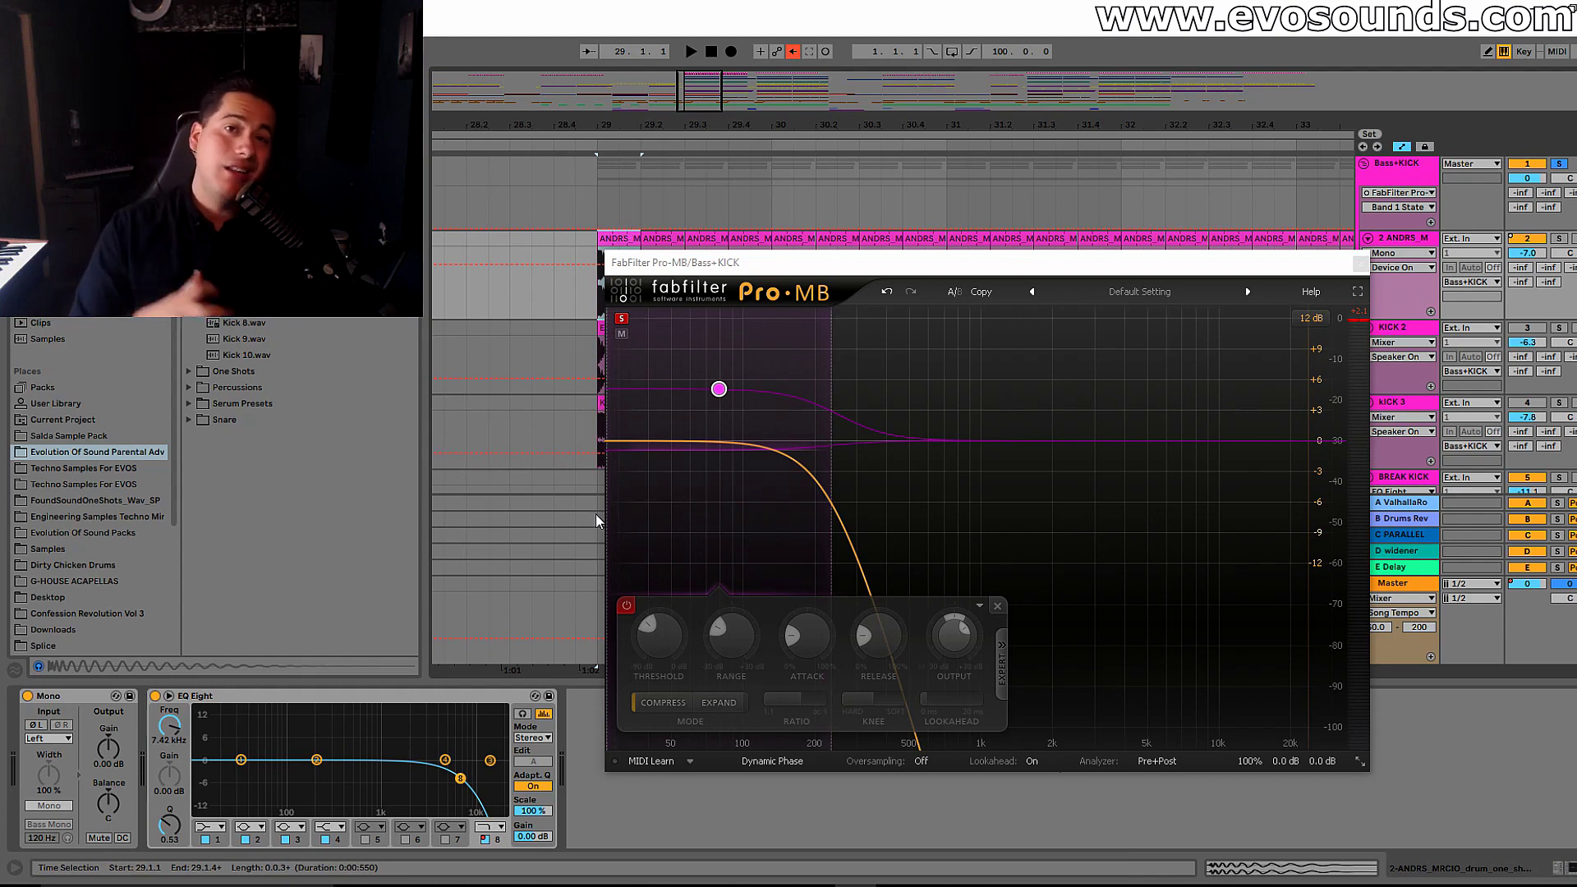
# Step: Look over the kick and bass tracks routed into the Bass+KICK group and its Pro-MB, leaving the plugin window closed
pyautogui.click(1355, 264)
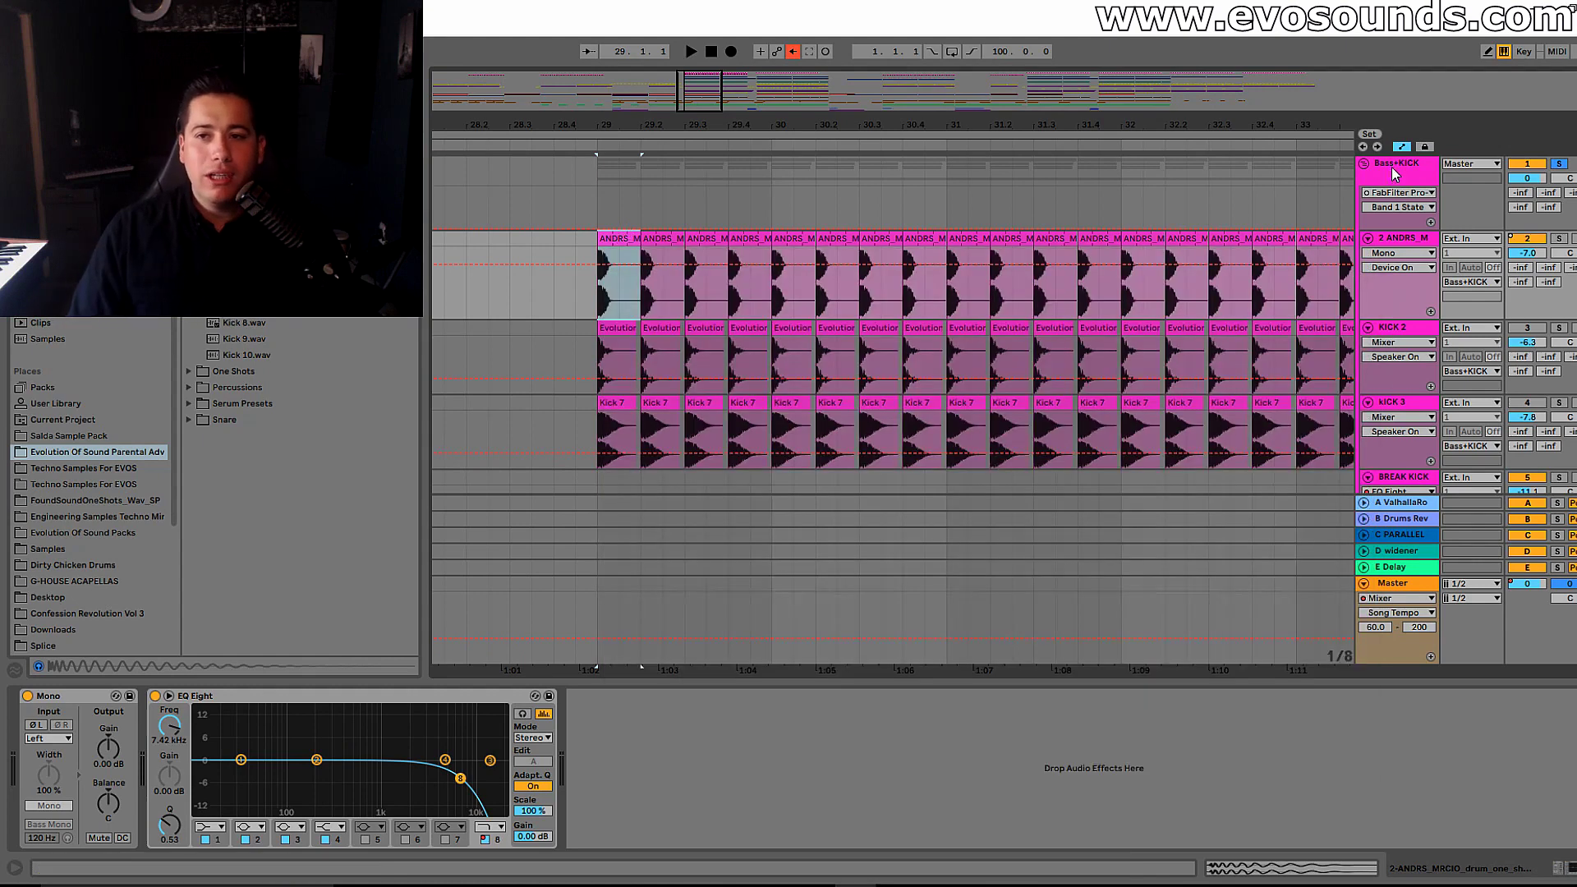
pyautogui.scroll(-1, 1276, 335)
pyautogui.scroll(-3, 1275, 349)
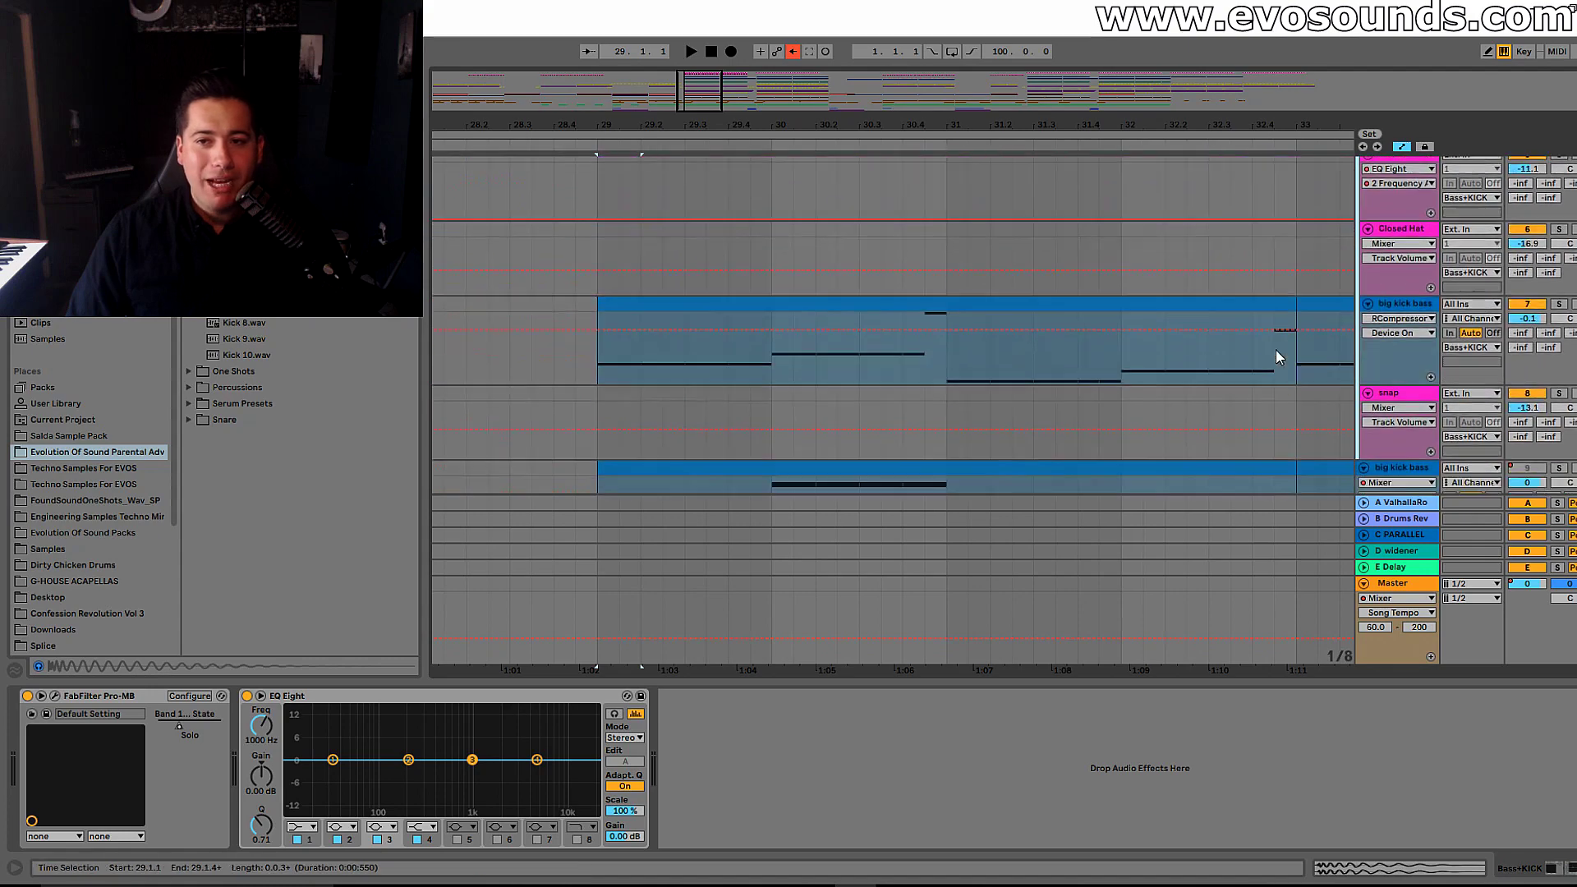
pyautogui.scroll(4, 1334, 391)
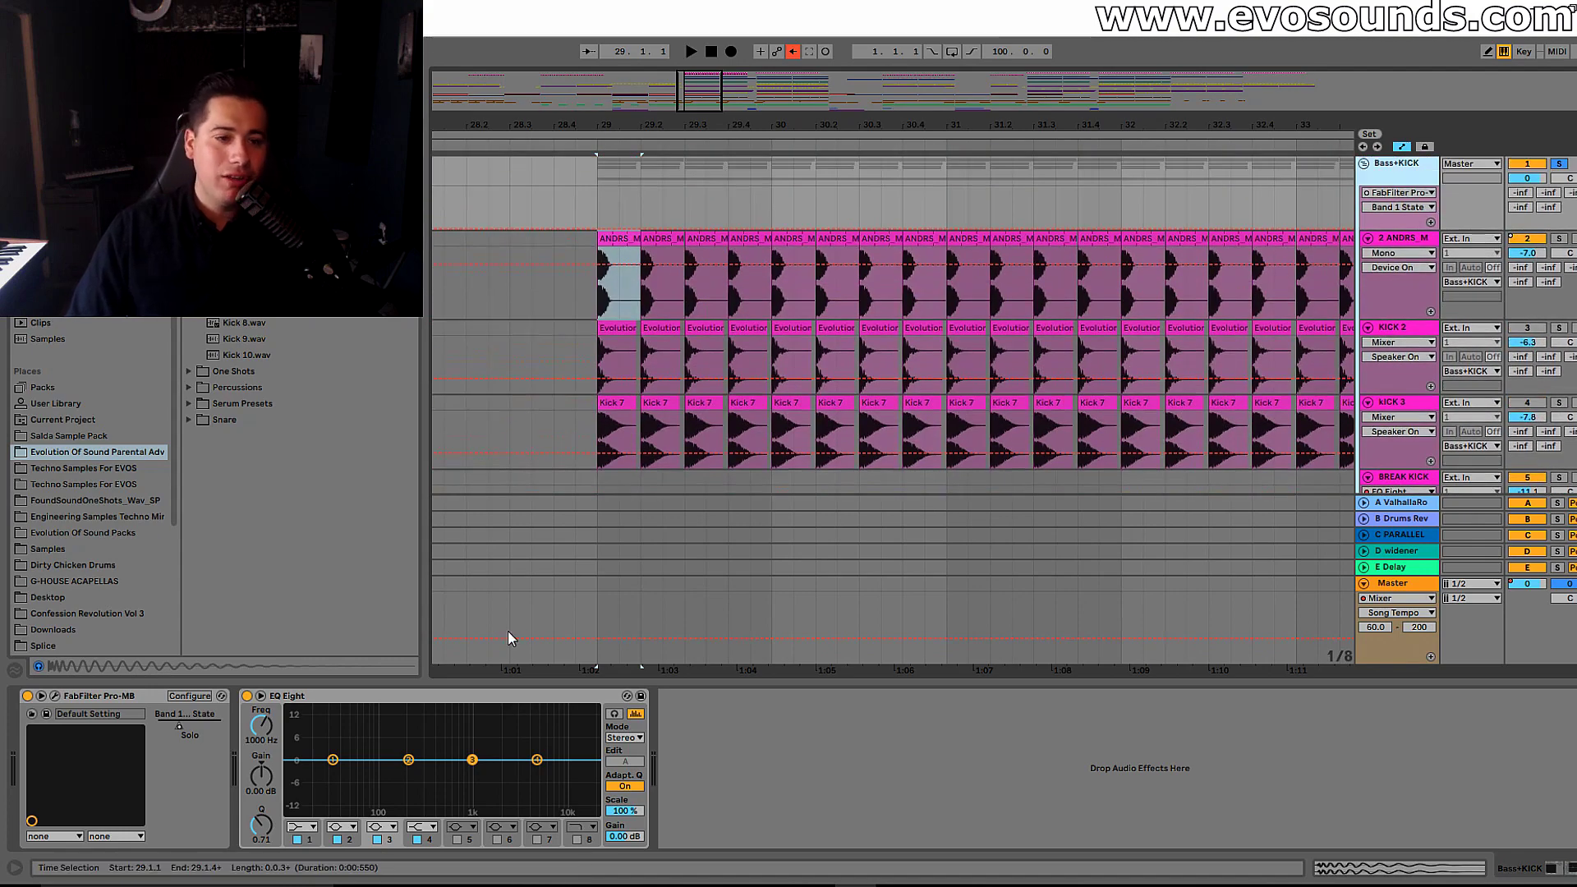
pyautogui.click(55, 696)
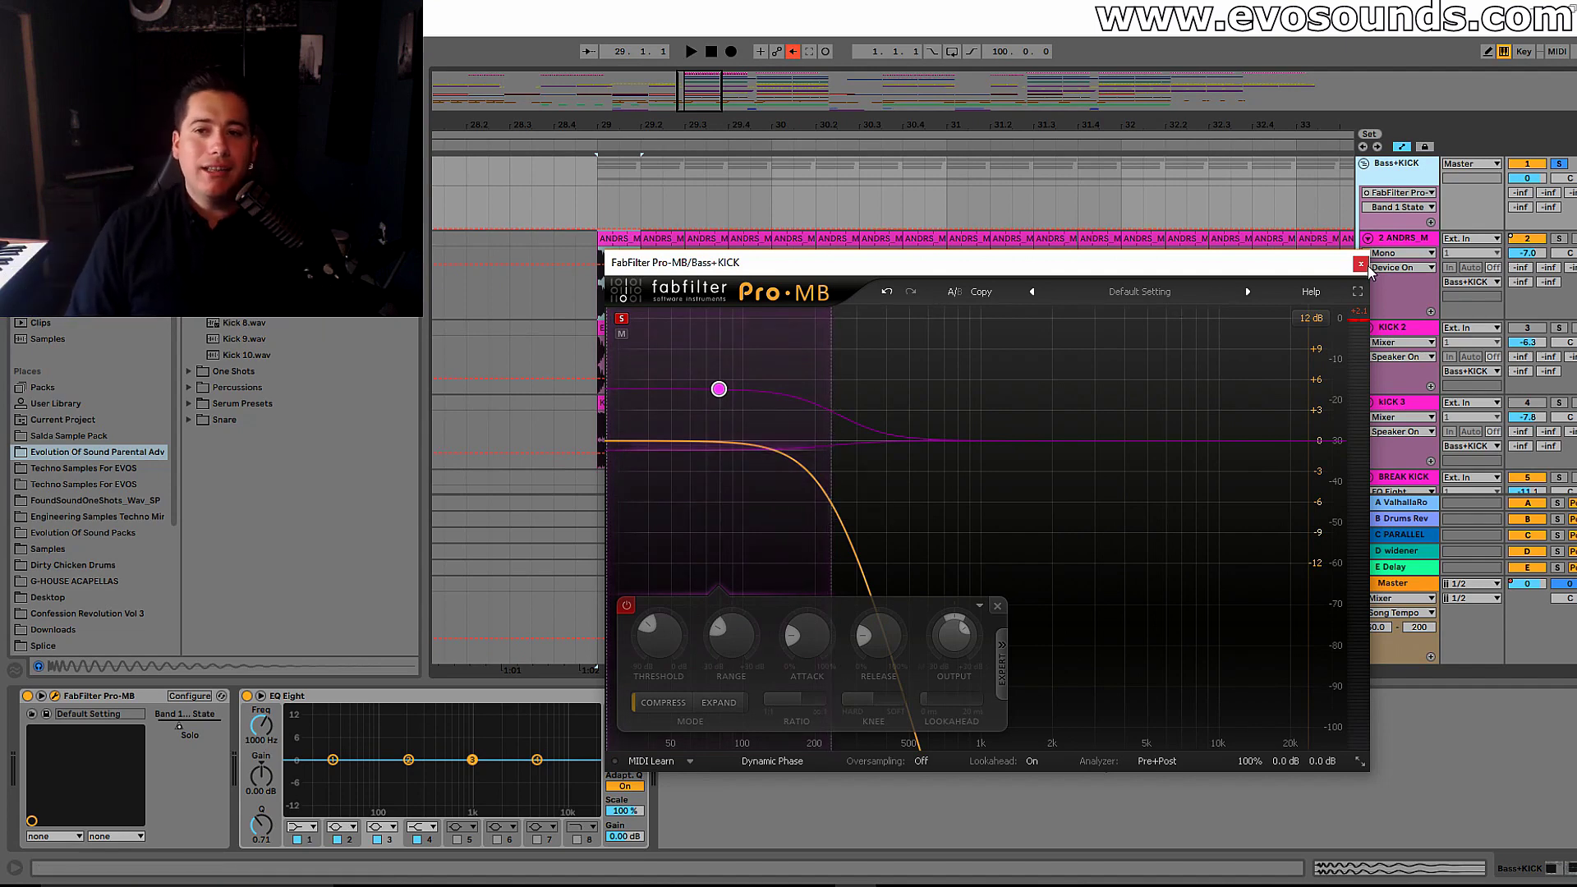
pyautogui.click(55, 696)
pyautogui.click(69, 320)
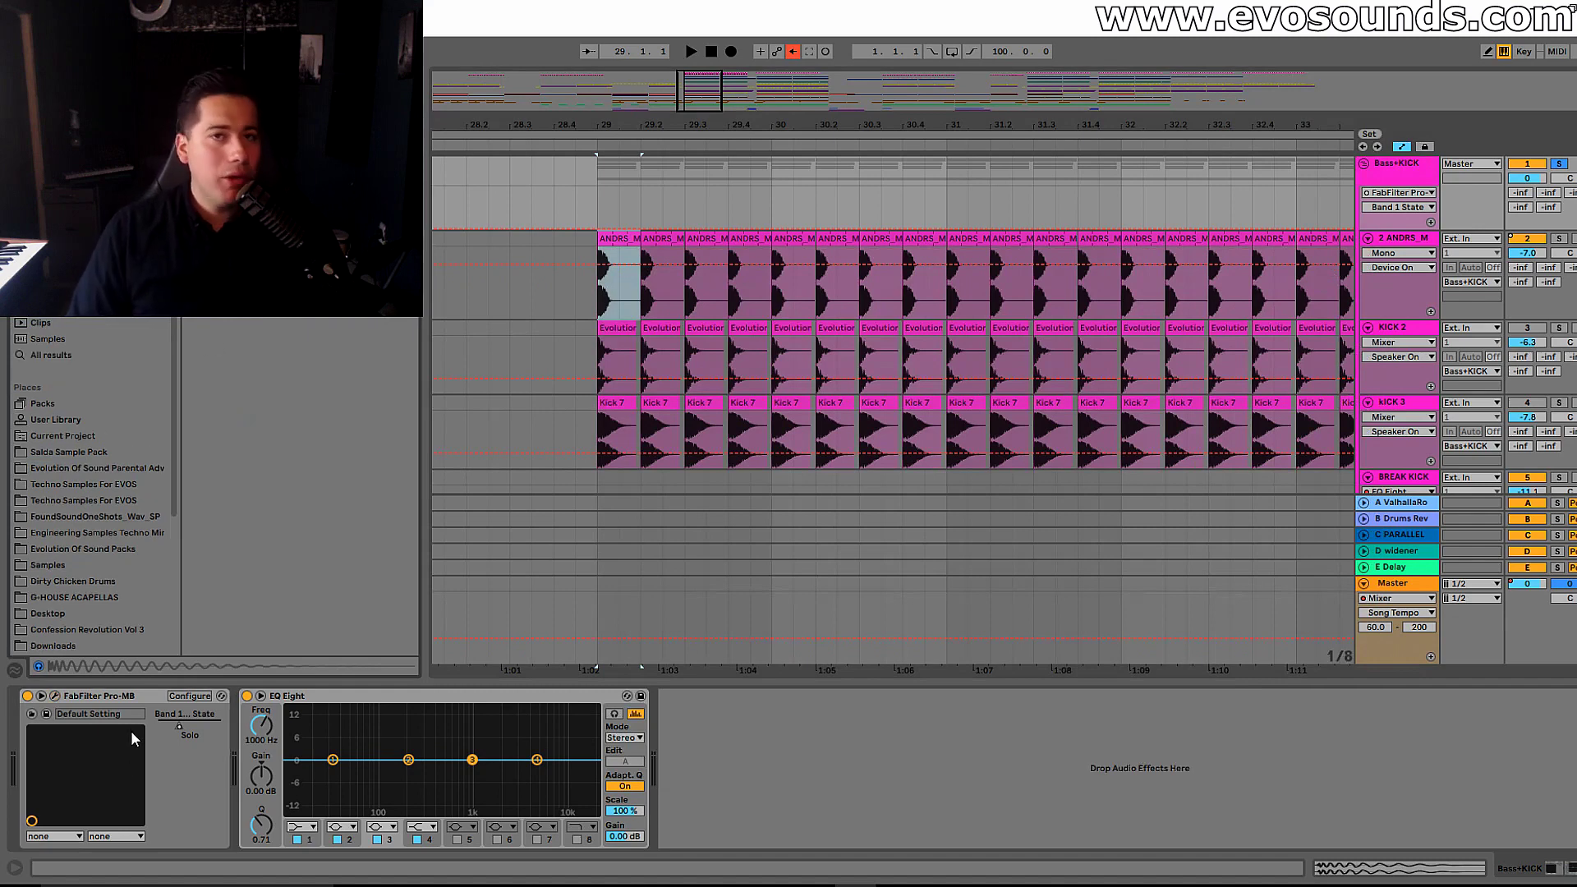
# Step: Replace the Bass+KICK group's Pro-MB with a fresh default instance placed before EQ Eight
pyautogui.click(55, 696)
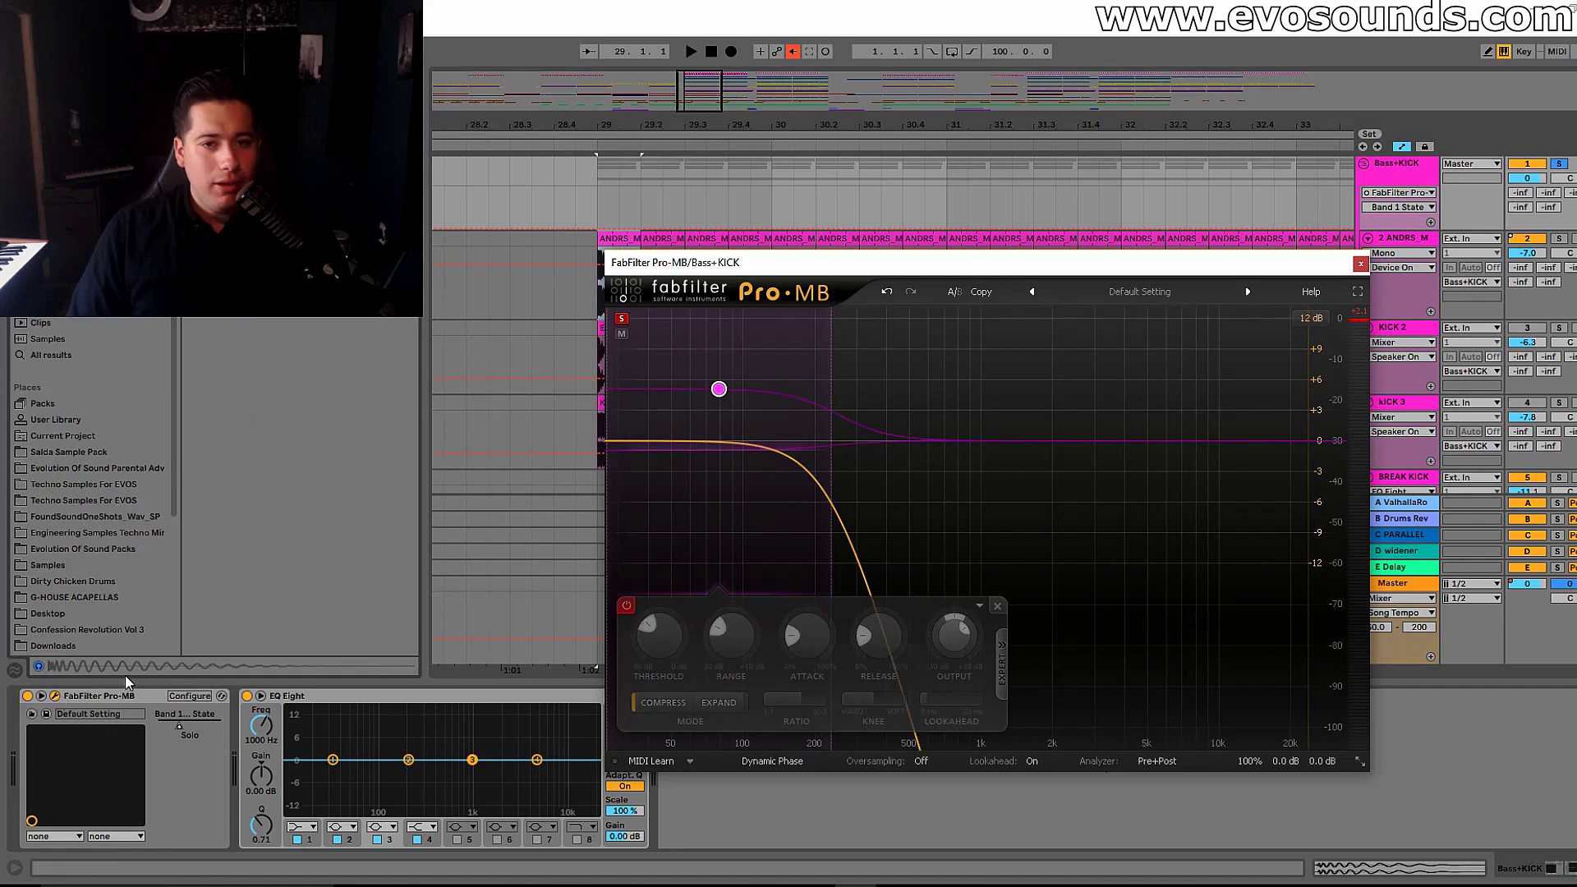
pyautogui.click(95, 702)
pyautogui.hotkey('ctrl', 'z')
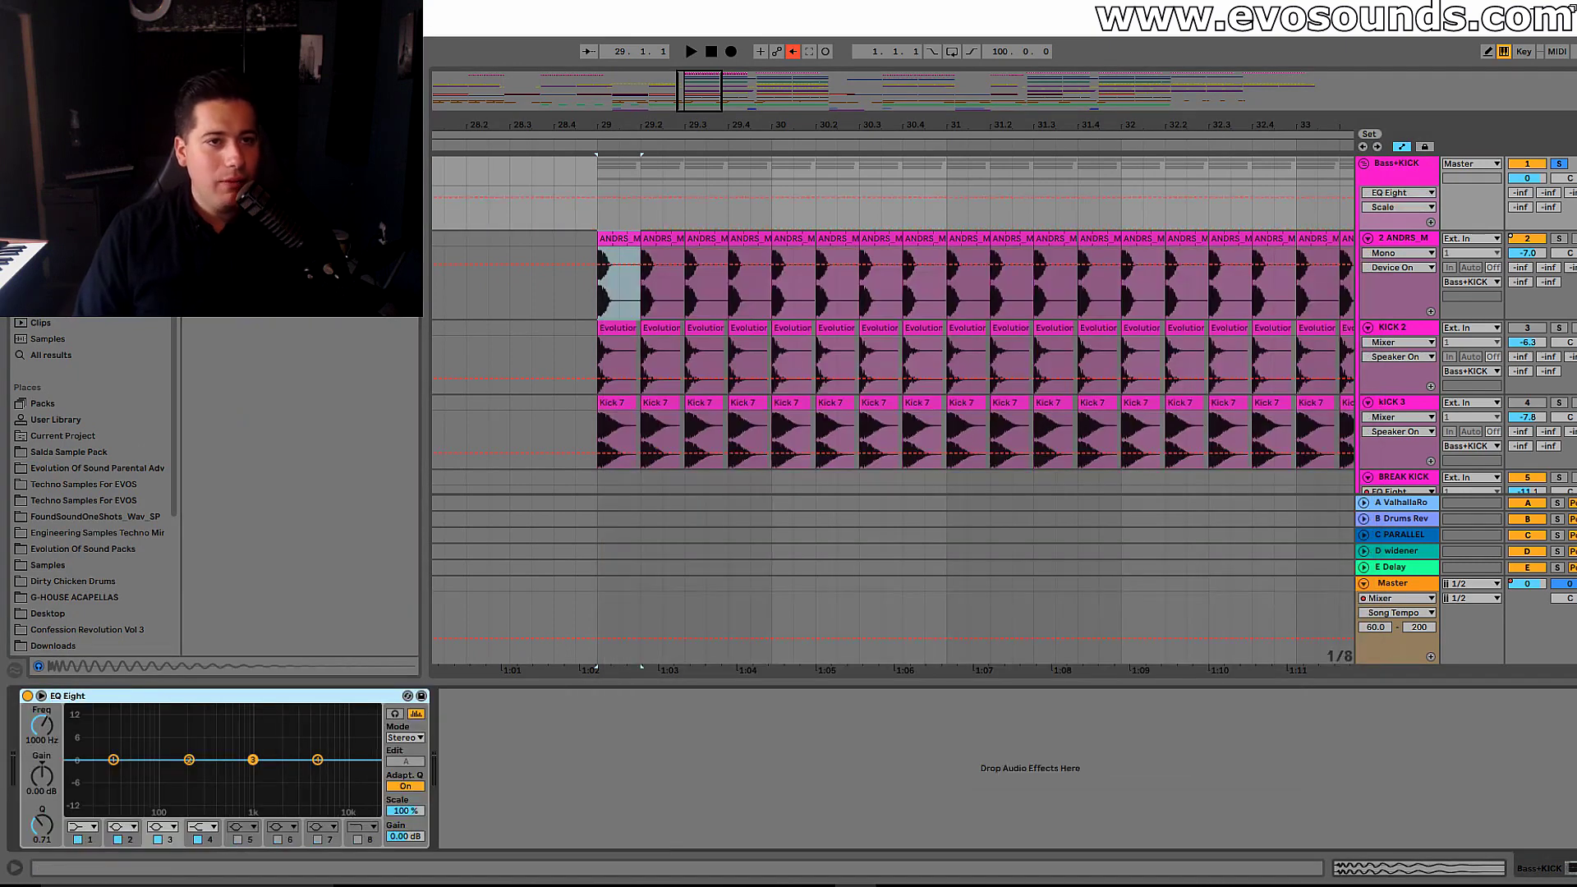
pyautogui.click(144, 696)
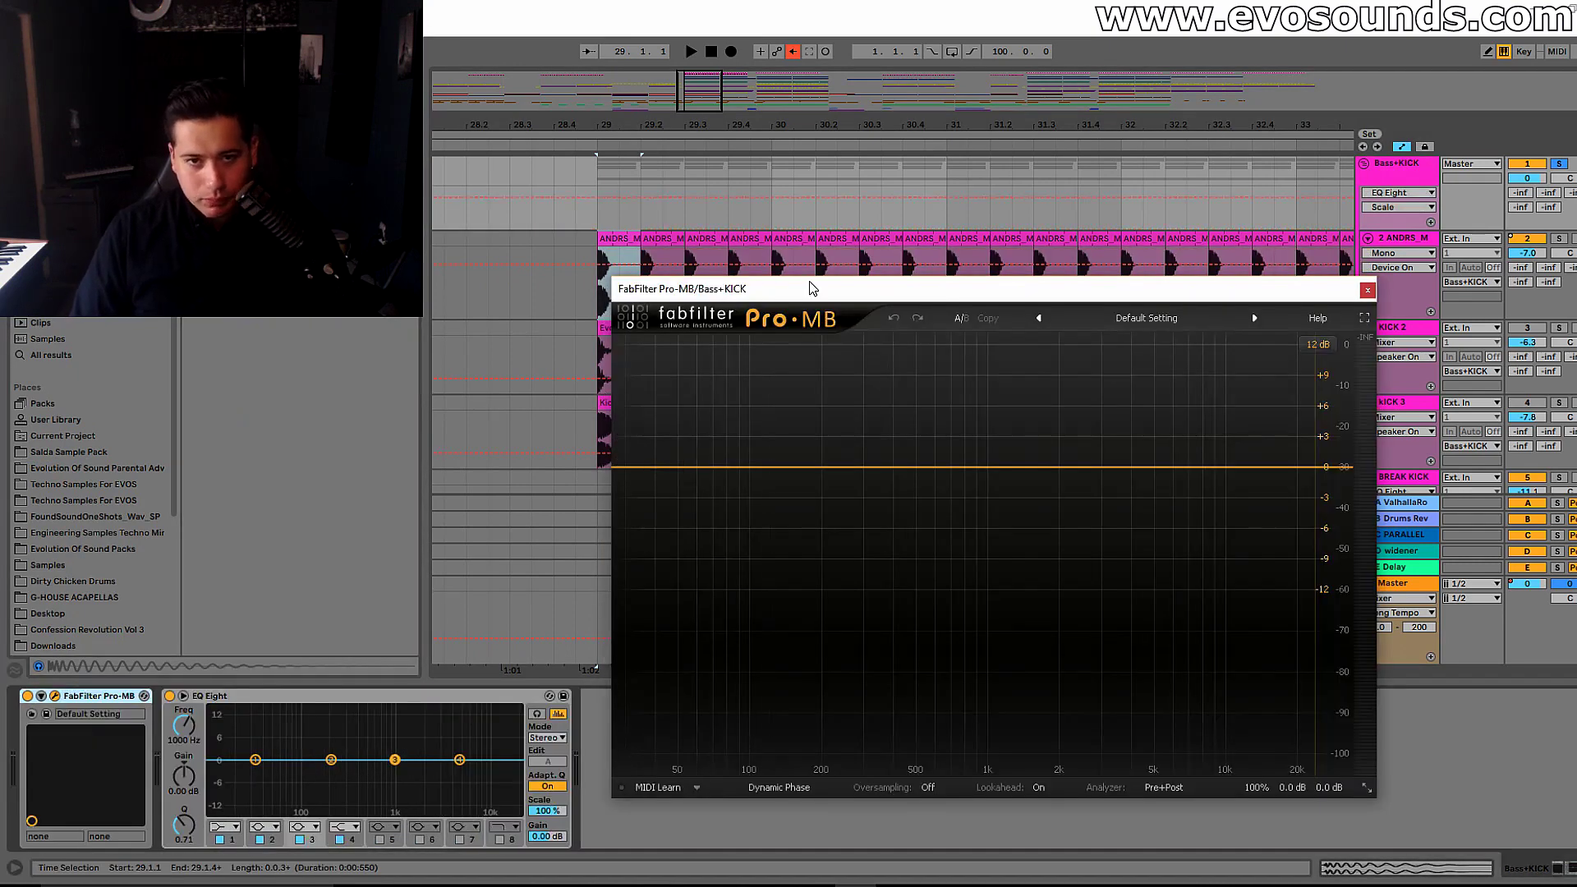
pyautogui.moveTo(809, 287); pyautogui.dragTo(802, 248)
# Step: Add a Pro-MB band covering everything from the lowest frequencies up to about 204 Hz, and solo it during playback
pyautogui.click(797, 334)
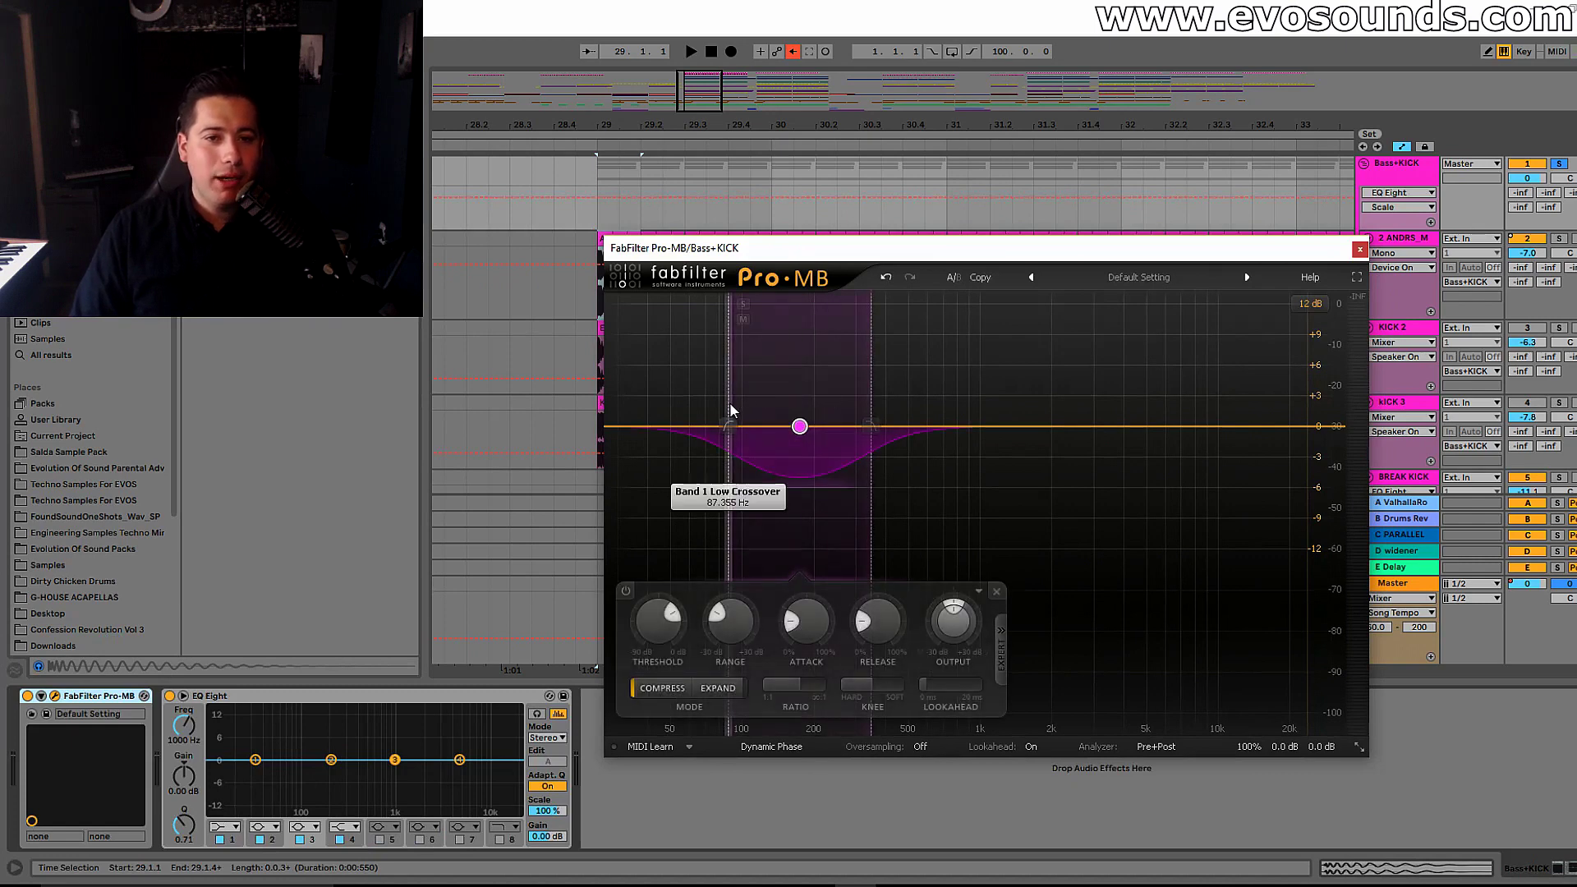
pyautogui.moveTo(730, 408); pyautogui.dragTo(499, 404)
pyautogui.moveTo(863, 396); pyautogui.dragTo(814, 412)
pyautogui.press('space')
pyautogui.click(621, 304)
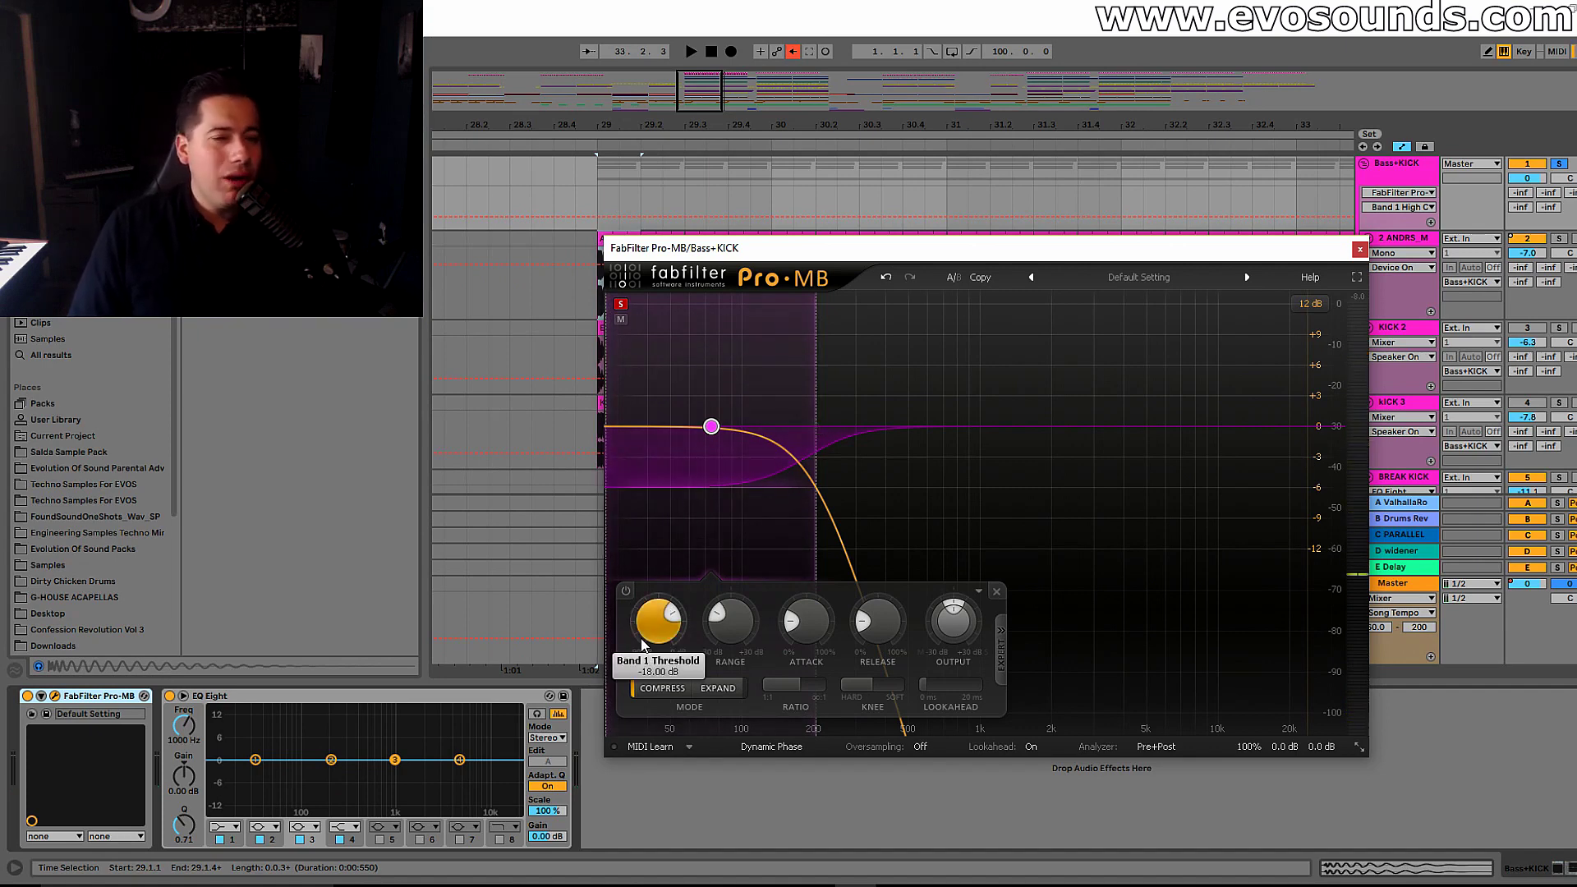
# Step: Lower the low band's threshold while the group plays until kick and bass are compressed, and audition the result
pyautogui.press('space')
pyautogui.moveTo(656, 633); pyautogui.dragTo(557, 711)
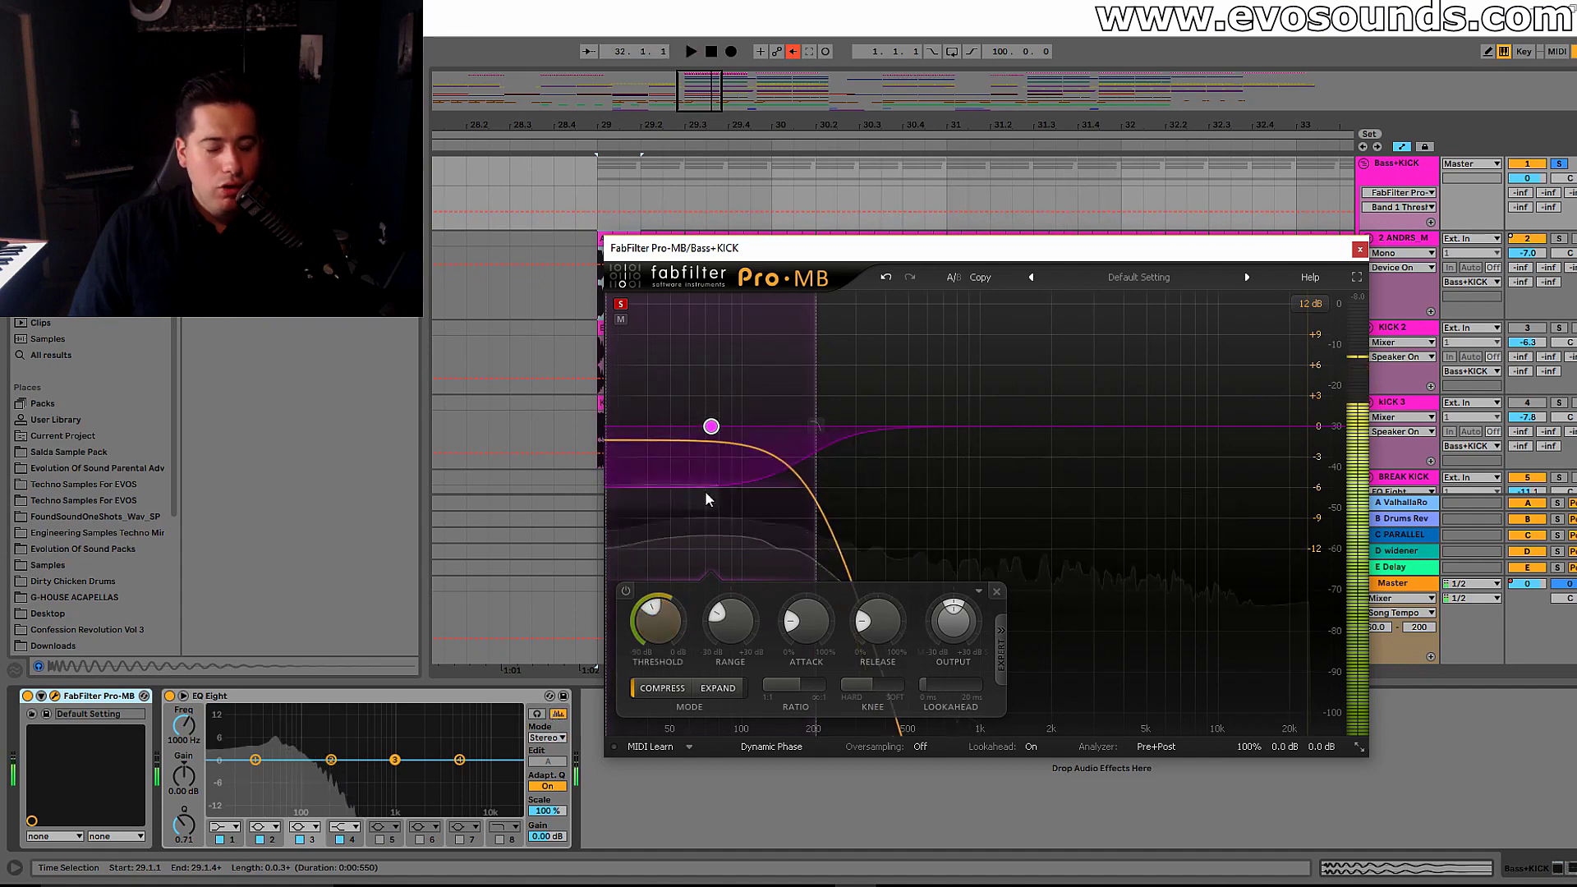
pyautogui.press('space')
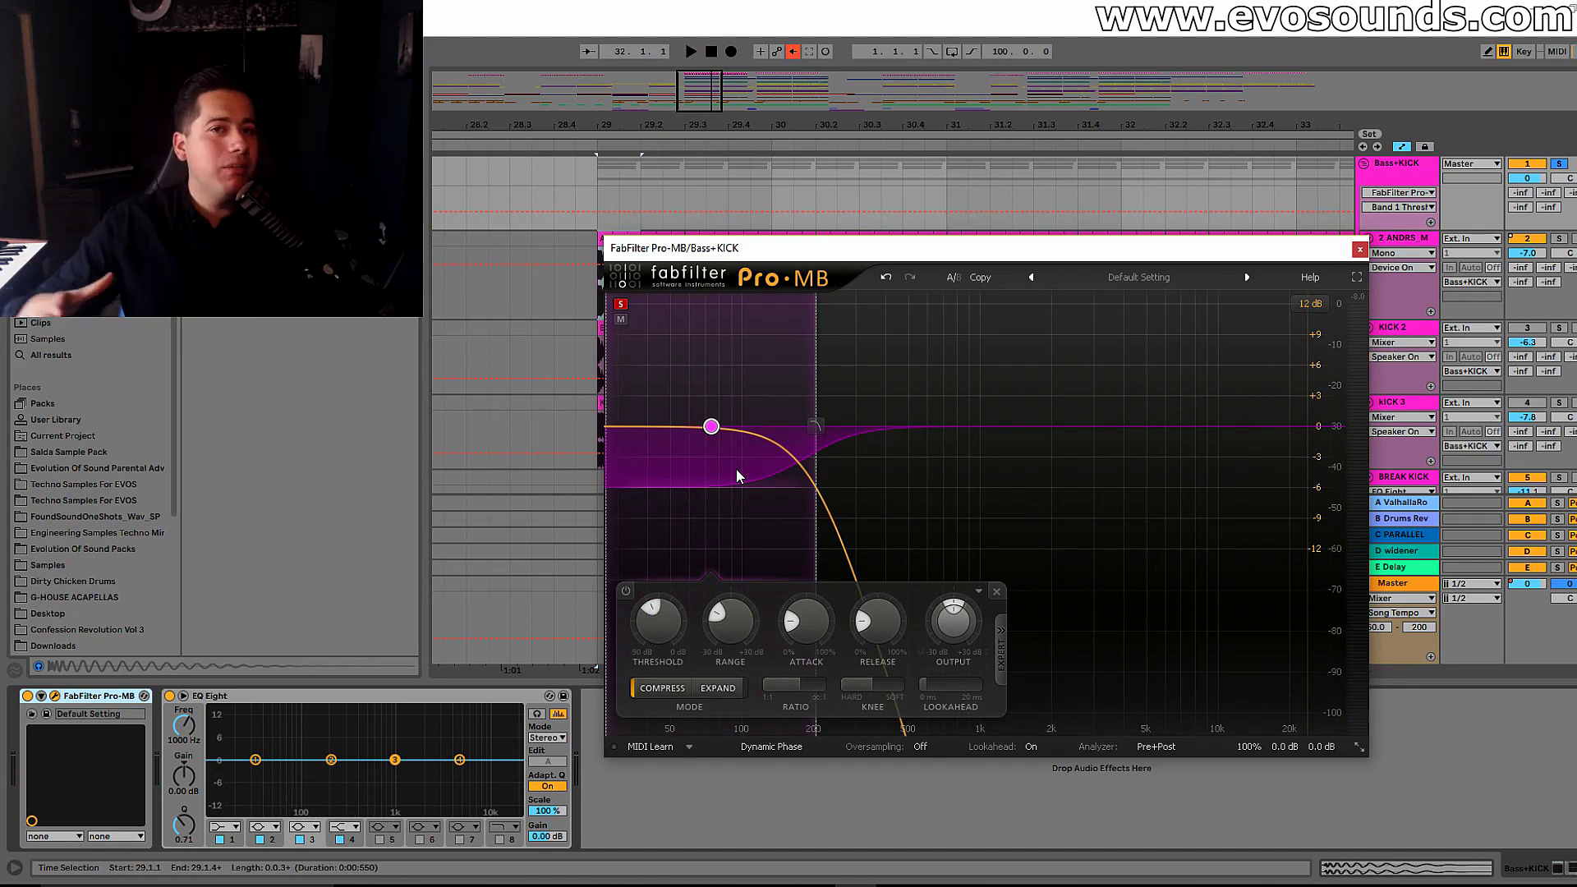
pyautogui.press('space')
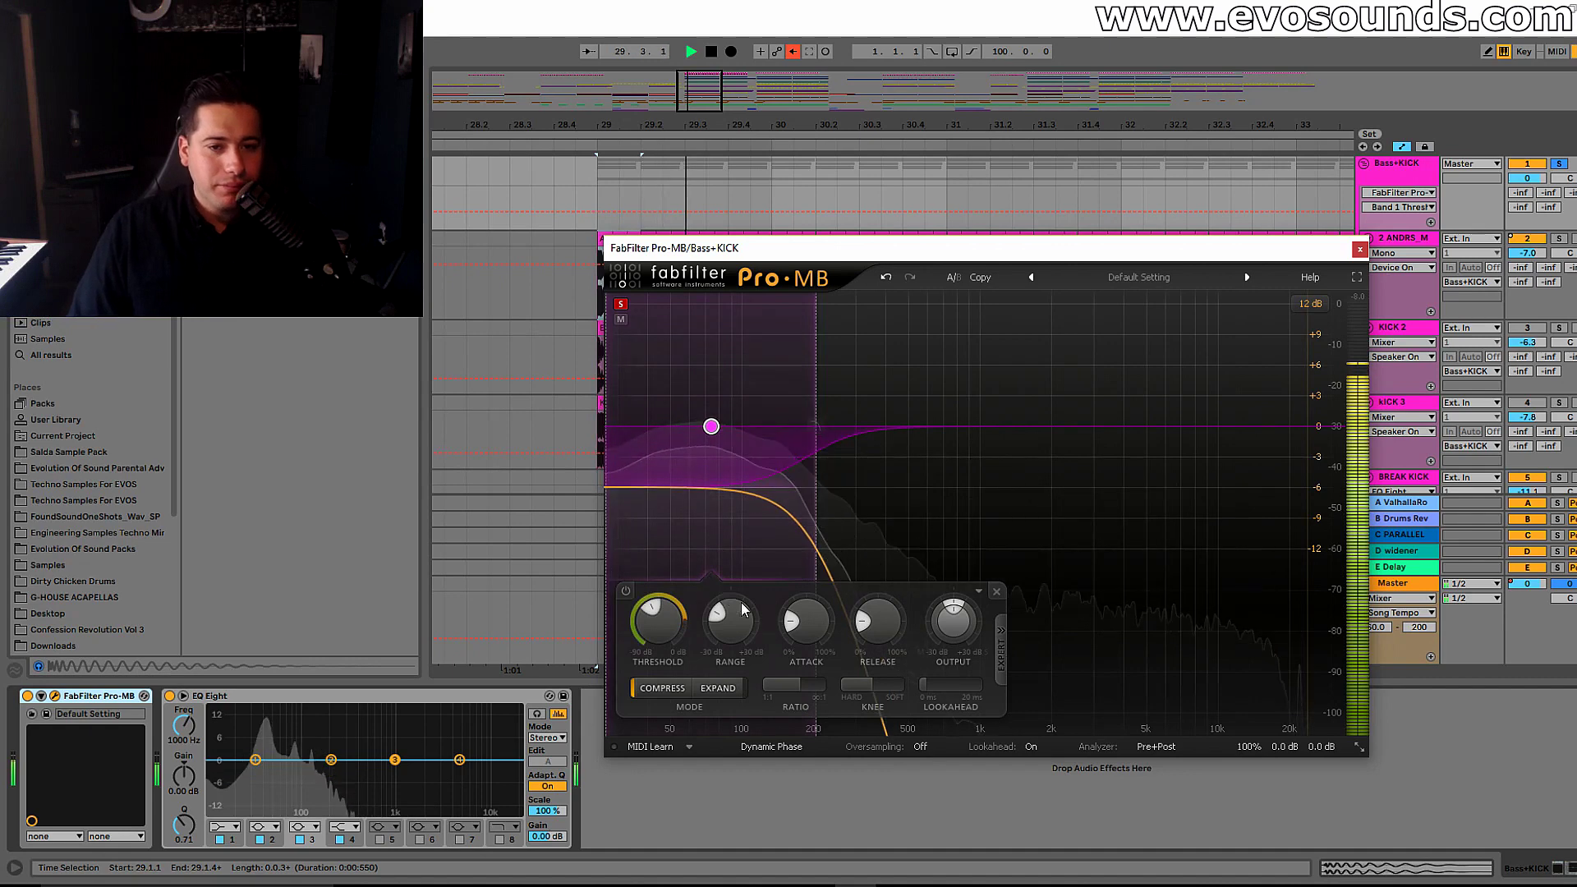
pyautogui.press('space')
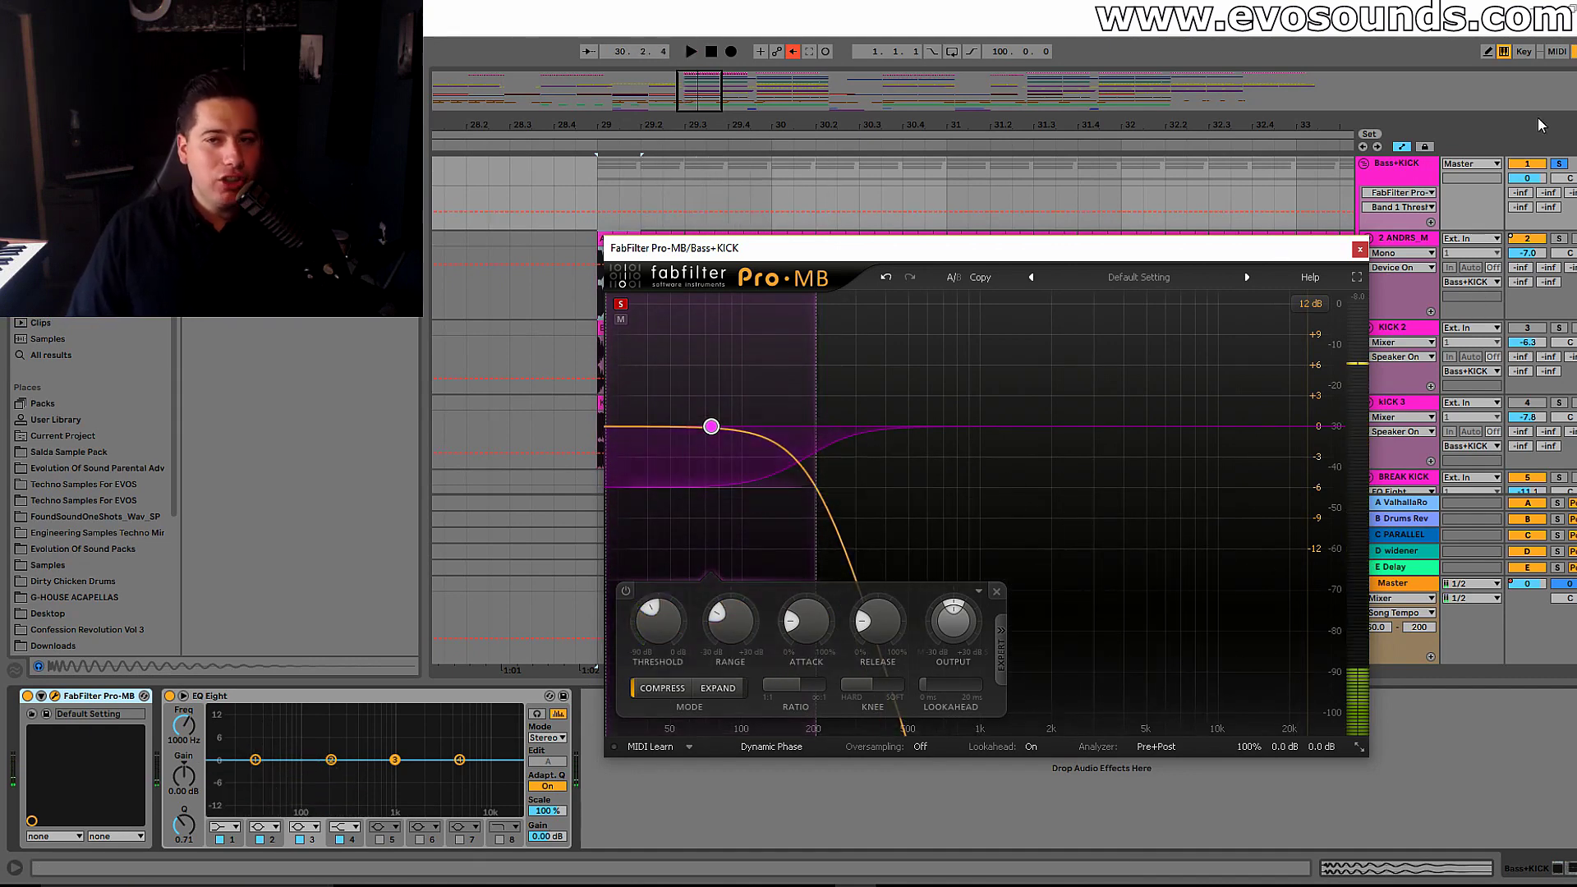
# Step: Raise the low band's output level to about +5 dB during playback to make up the compressed volume
pyautogui.press('Tab')
pyautogui.press('Tab')
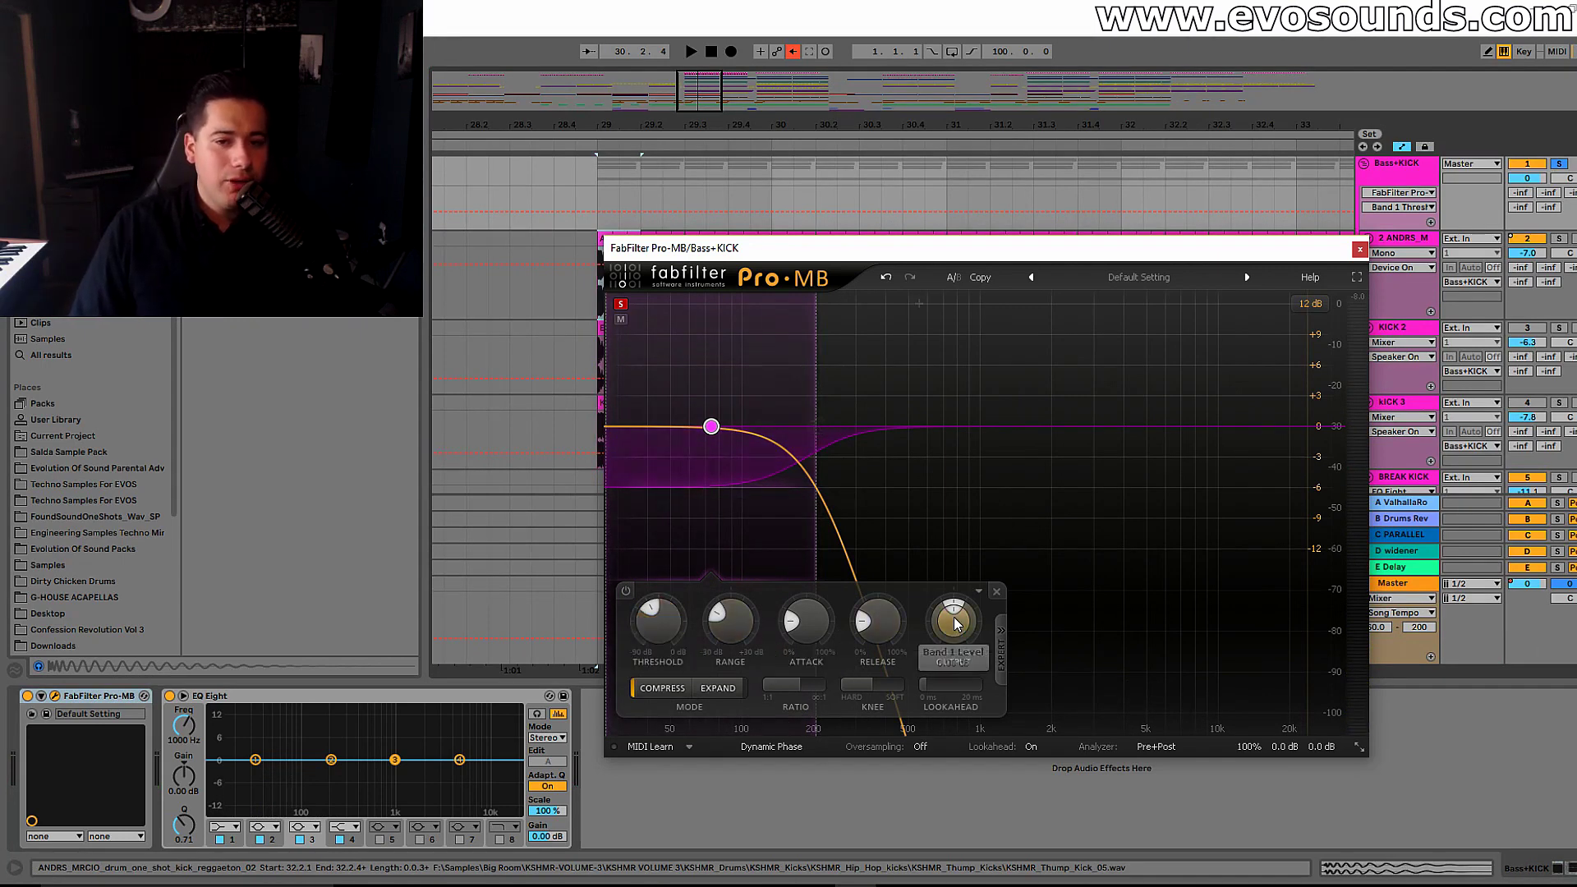
pyautogui.press('space')
pyautogui.moveTo(954, 624); pyautogui.dragTo(994, 544)
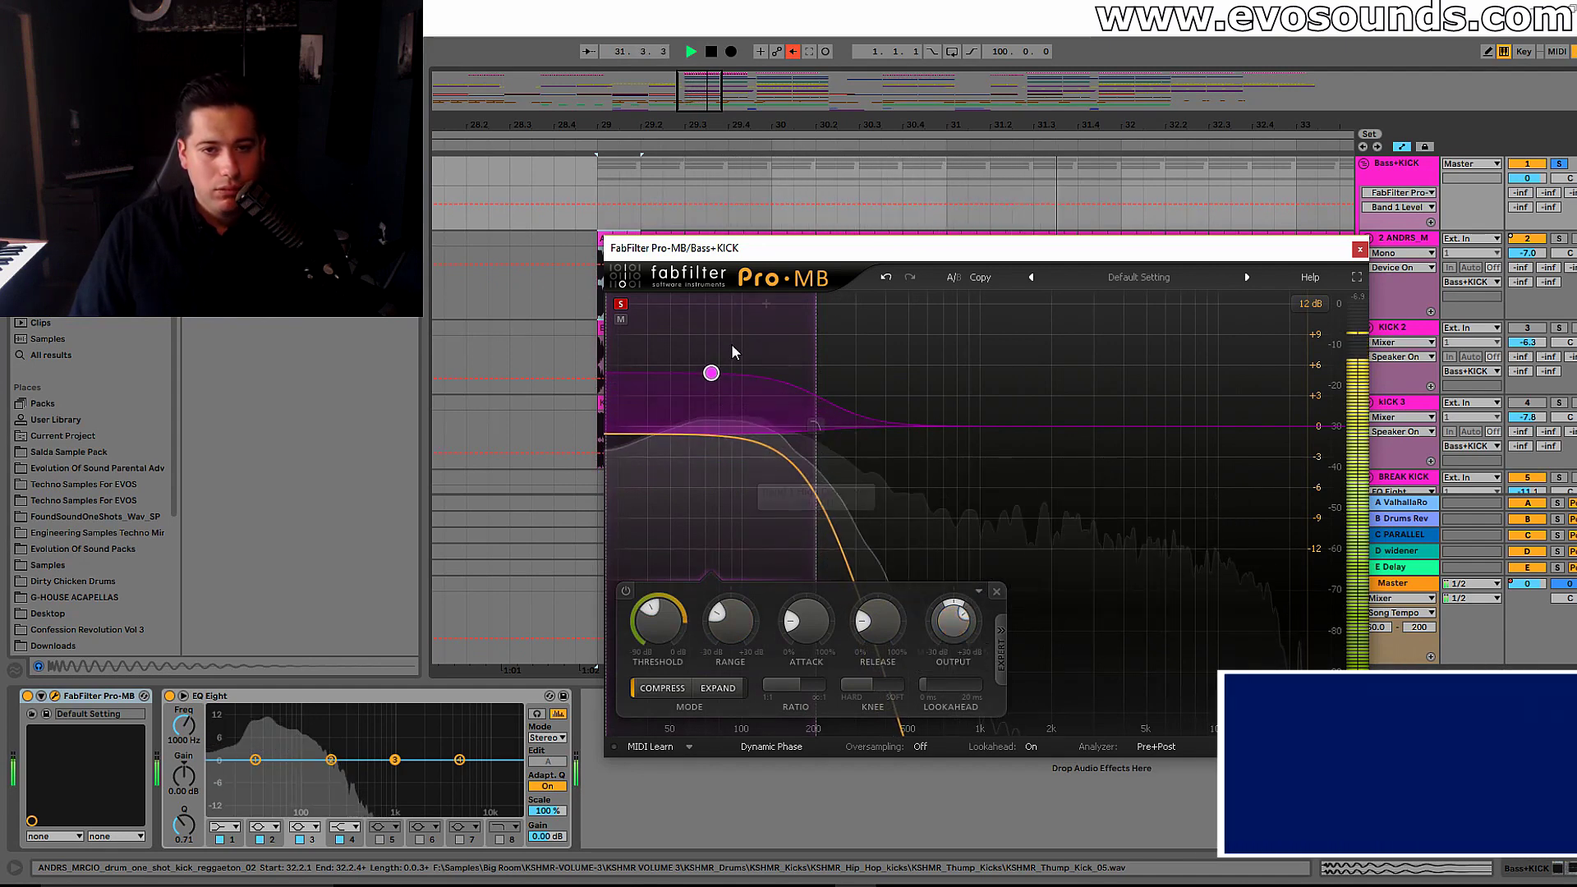
pyautogui.press('space')
# Step: Play the soloed low band and compare its level with the compression bypassed and enabled
pyautogui.press('space')
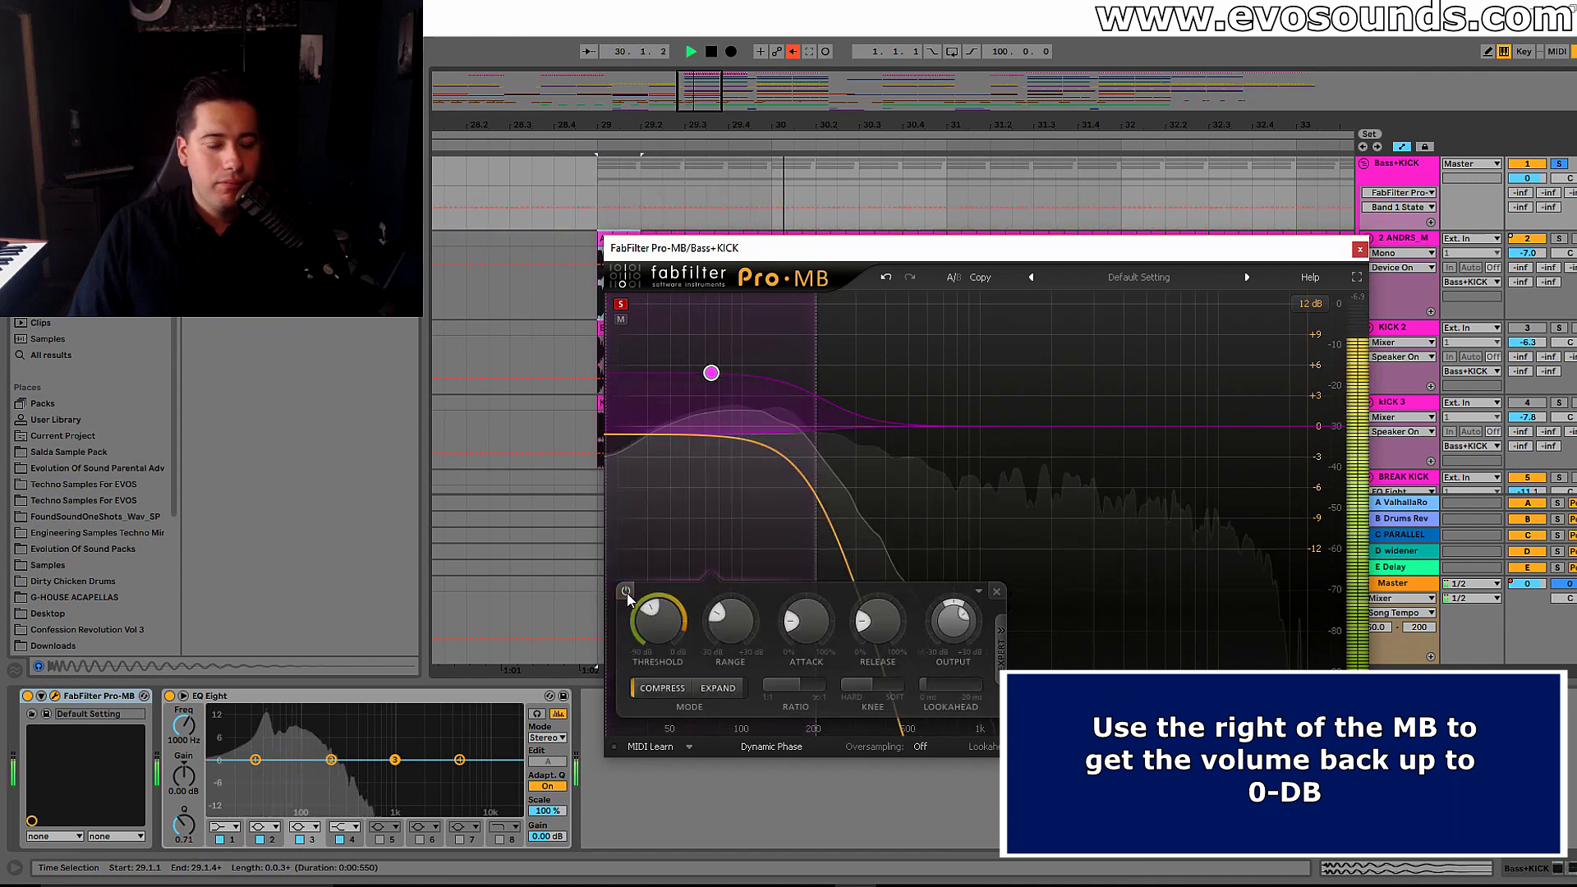
pyautogui.click(626, 591)
pyautogui.click(626, 592)
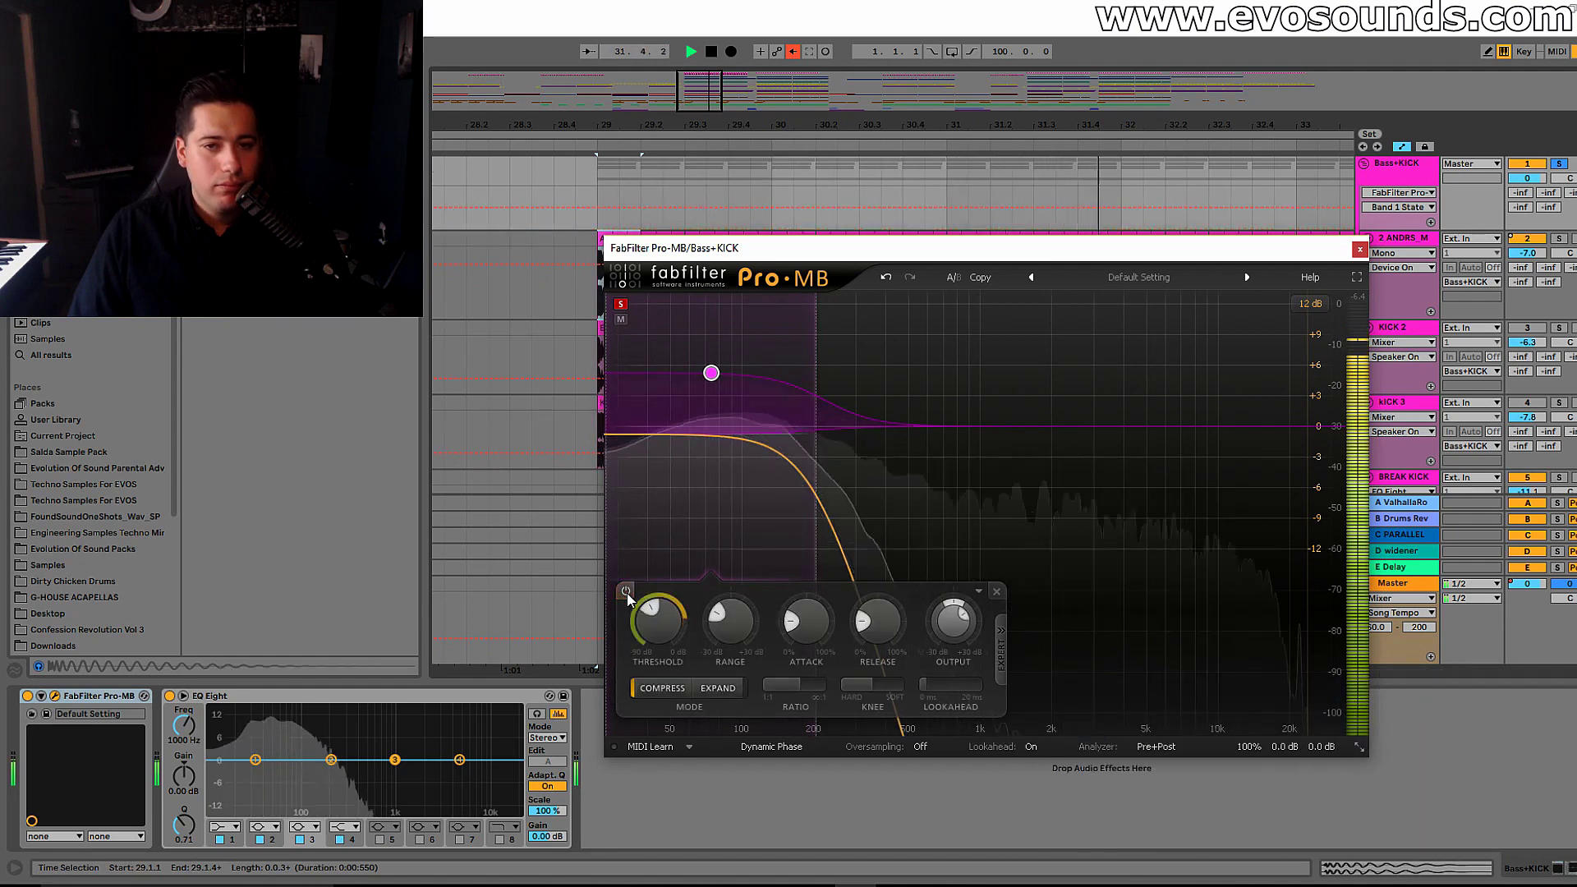
pyautogui.press('space')
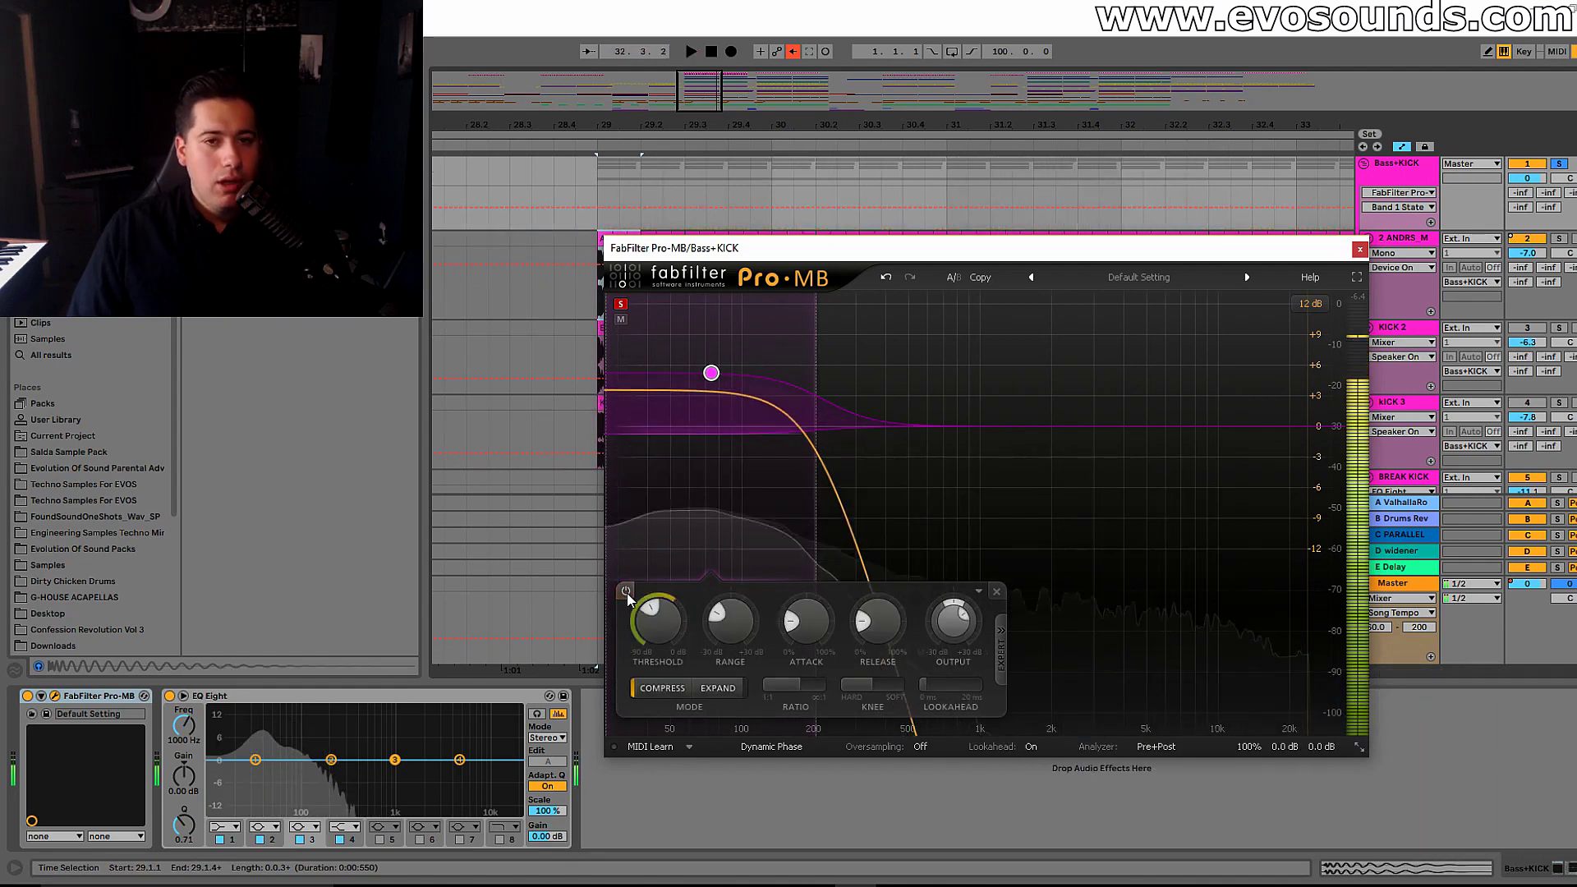
# Step: Try a higher low-band output level of about +7.7 dB and audition it
pyautogui.moveTo(954, 631); pyautogui.dragTo(962, 617)
pyautogui.press('space')
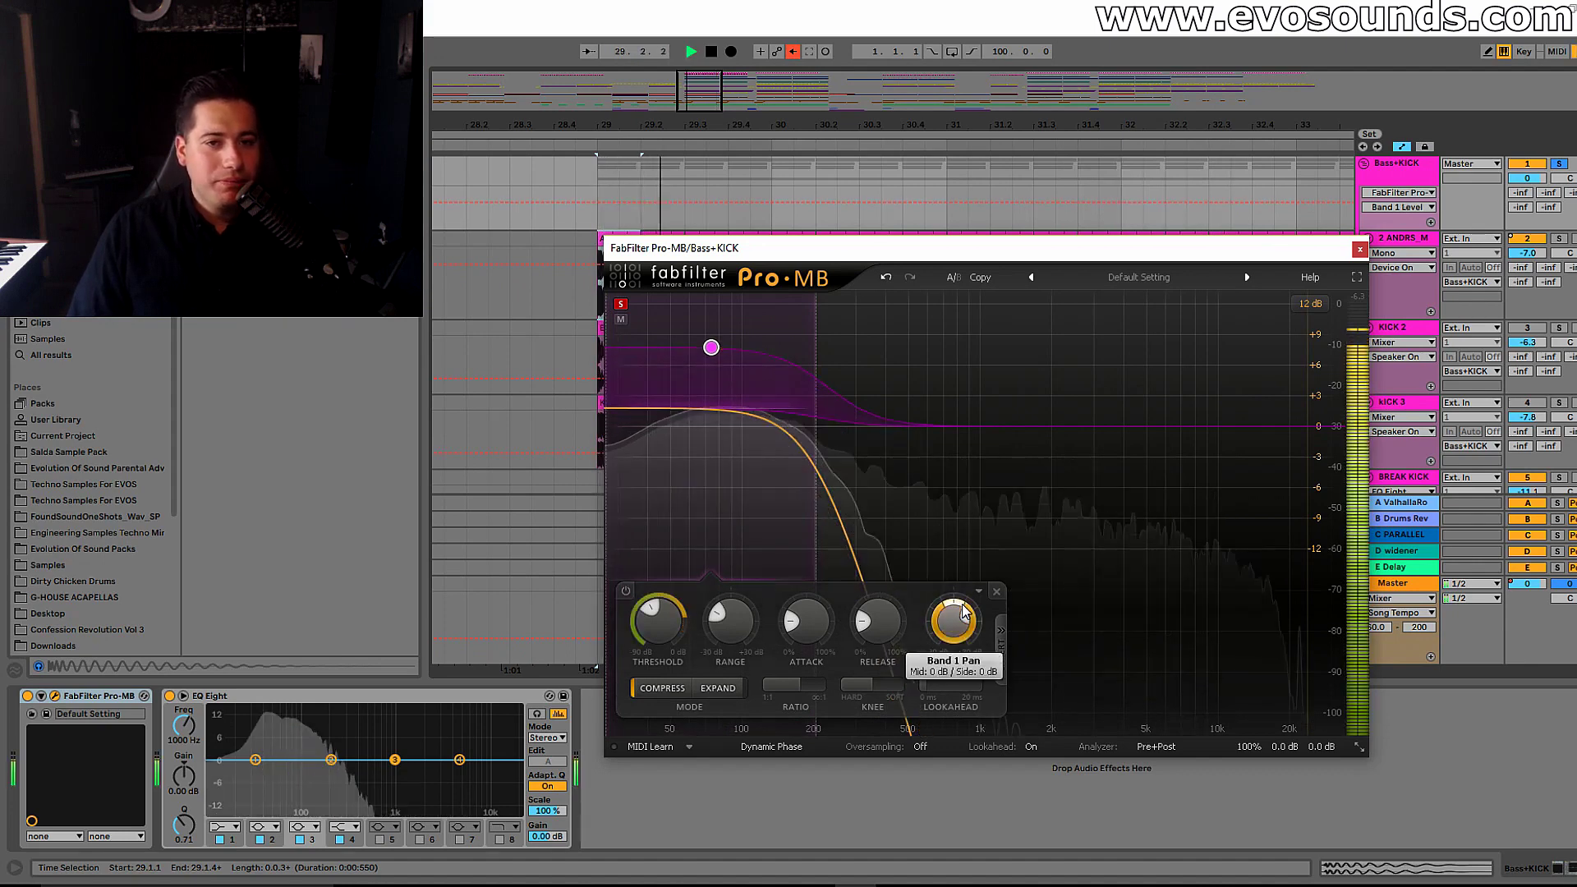
pyautogui.press('space')
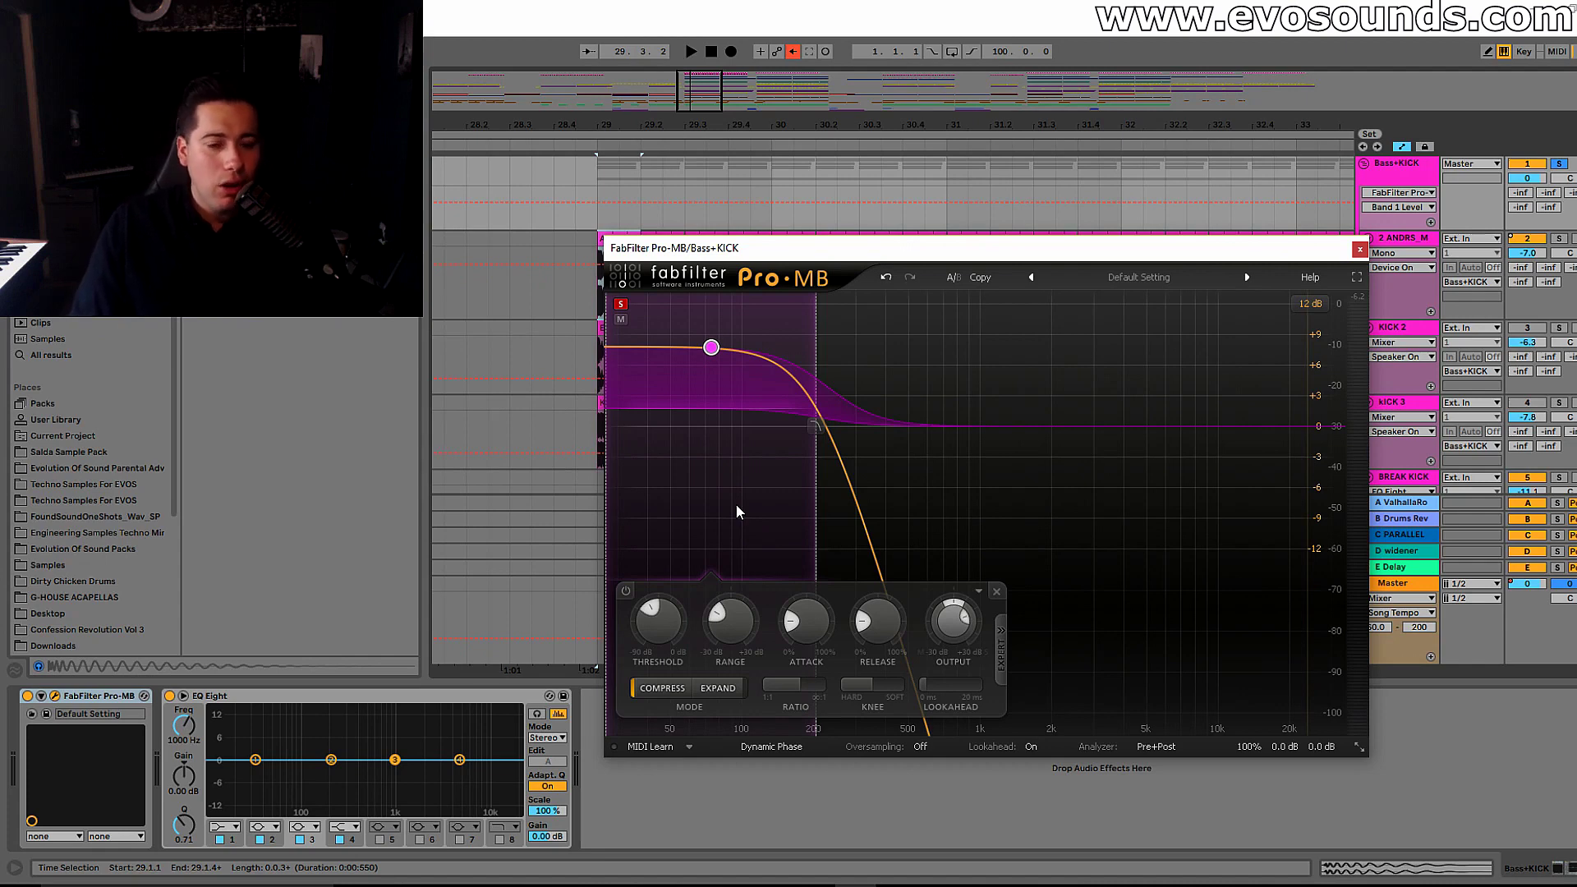
# Step: Set the low band's output level to about +5.6 dB during playback and compare the band bypassed and enabled
pyautogui.press('space')
pyautogui.moveTo(953, 622); pyautogui.dragTo(932, 646)
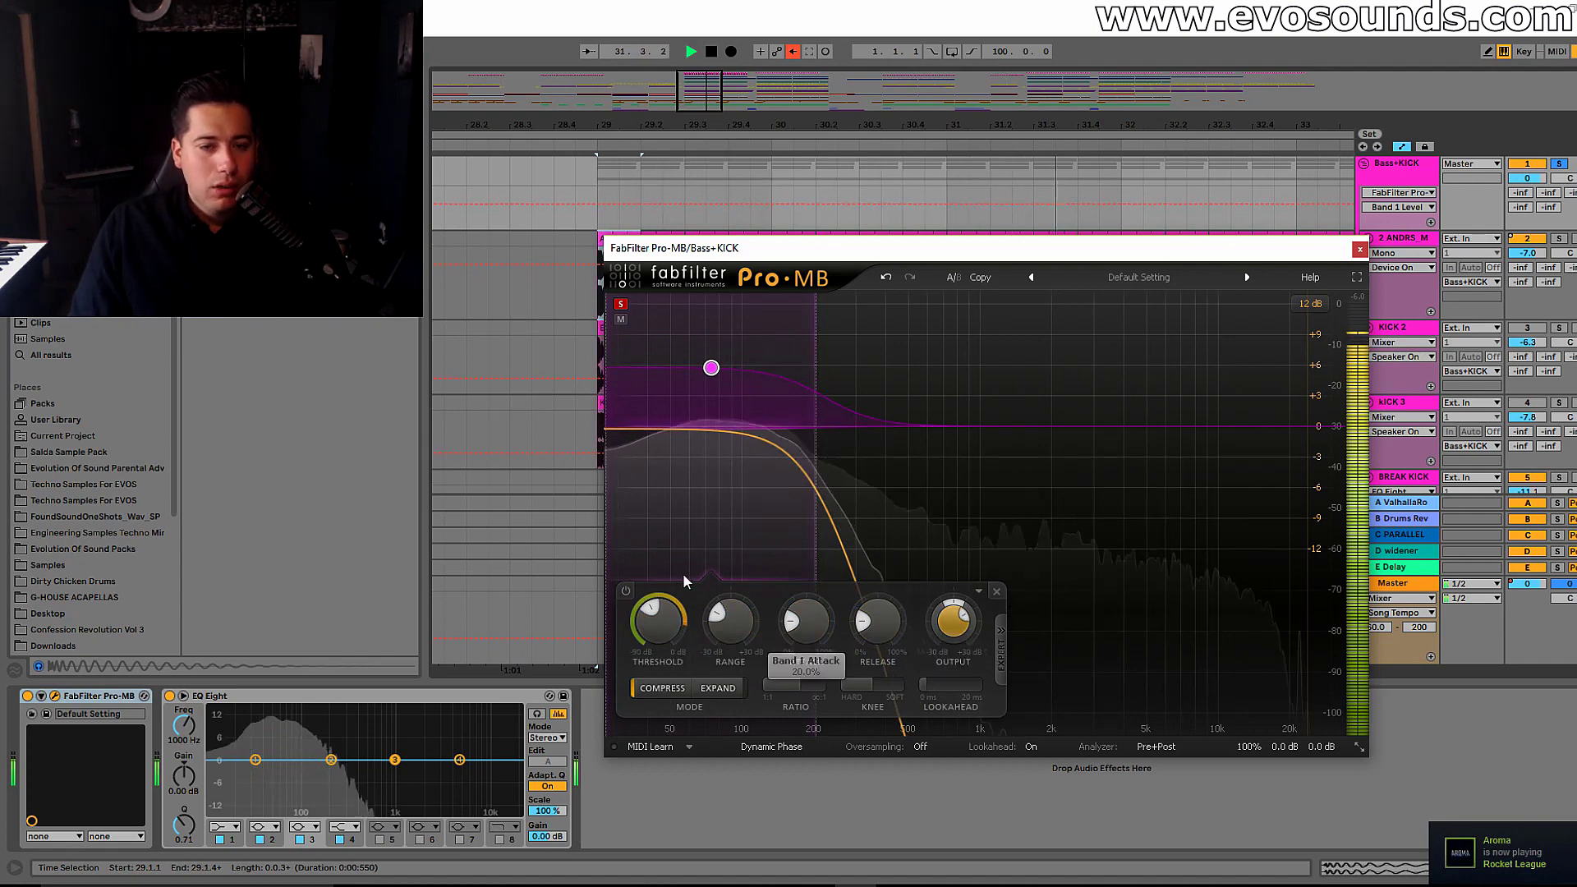
pyautogui.click(626, 592)
pyautogui.click(626, 593)
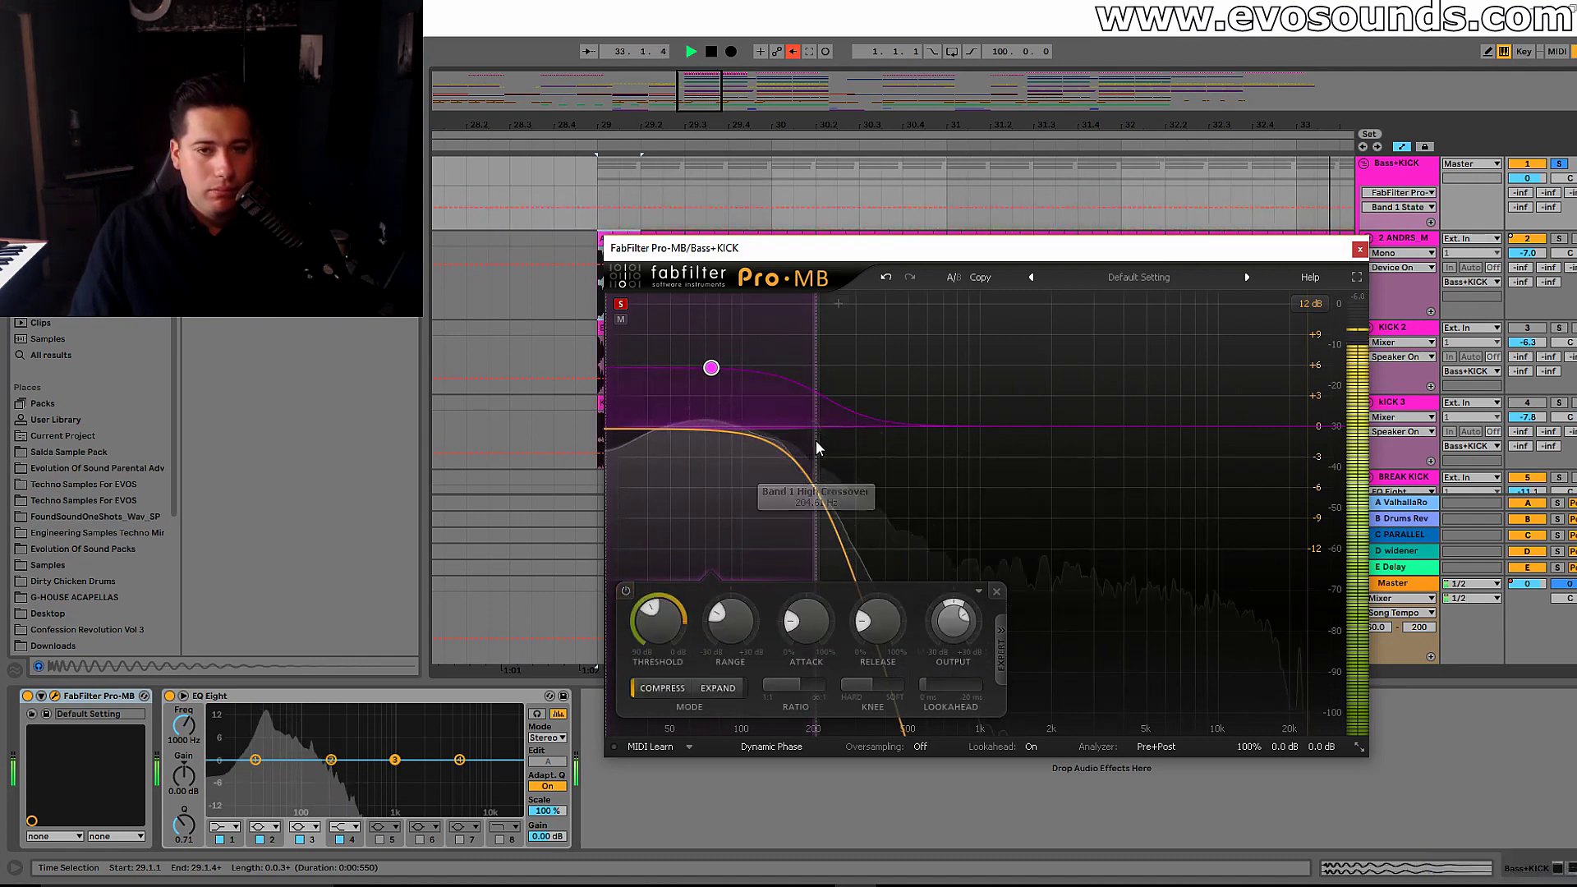
pyautogui.click(626, 591)
pyautogui.click(627, 593)
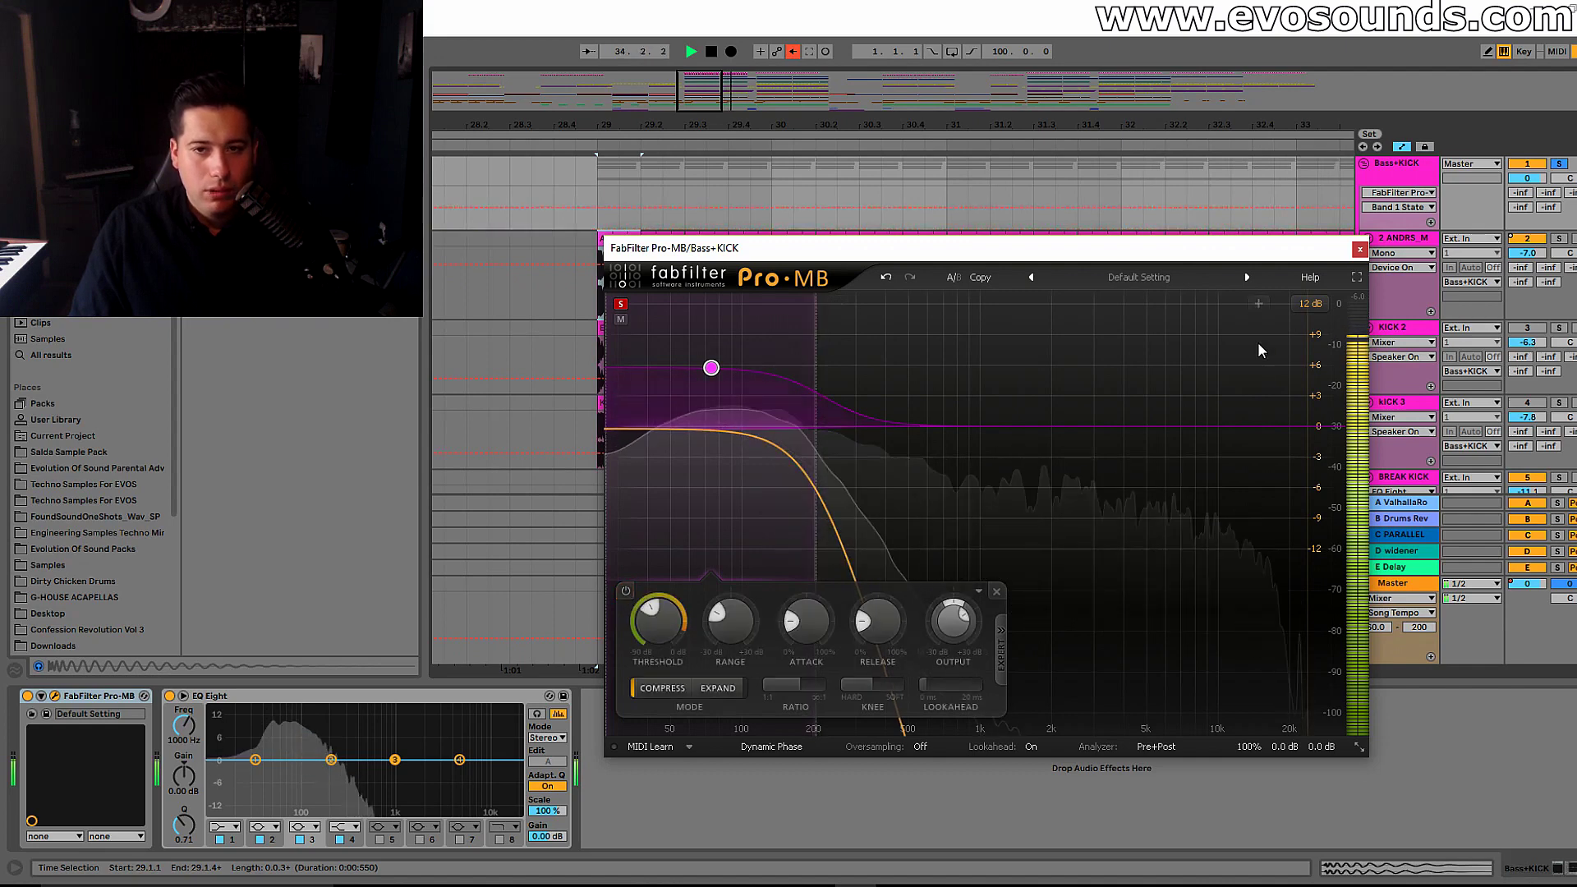
# Step: Close and reopen Pro-MB, unsolo its low band, and play the full Bass+KICK group from bar 29
pyautogui.press('space')
pyautogui.click(1360, 248)
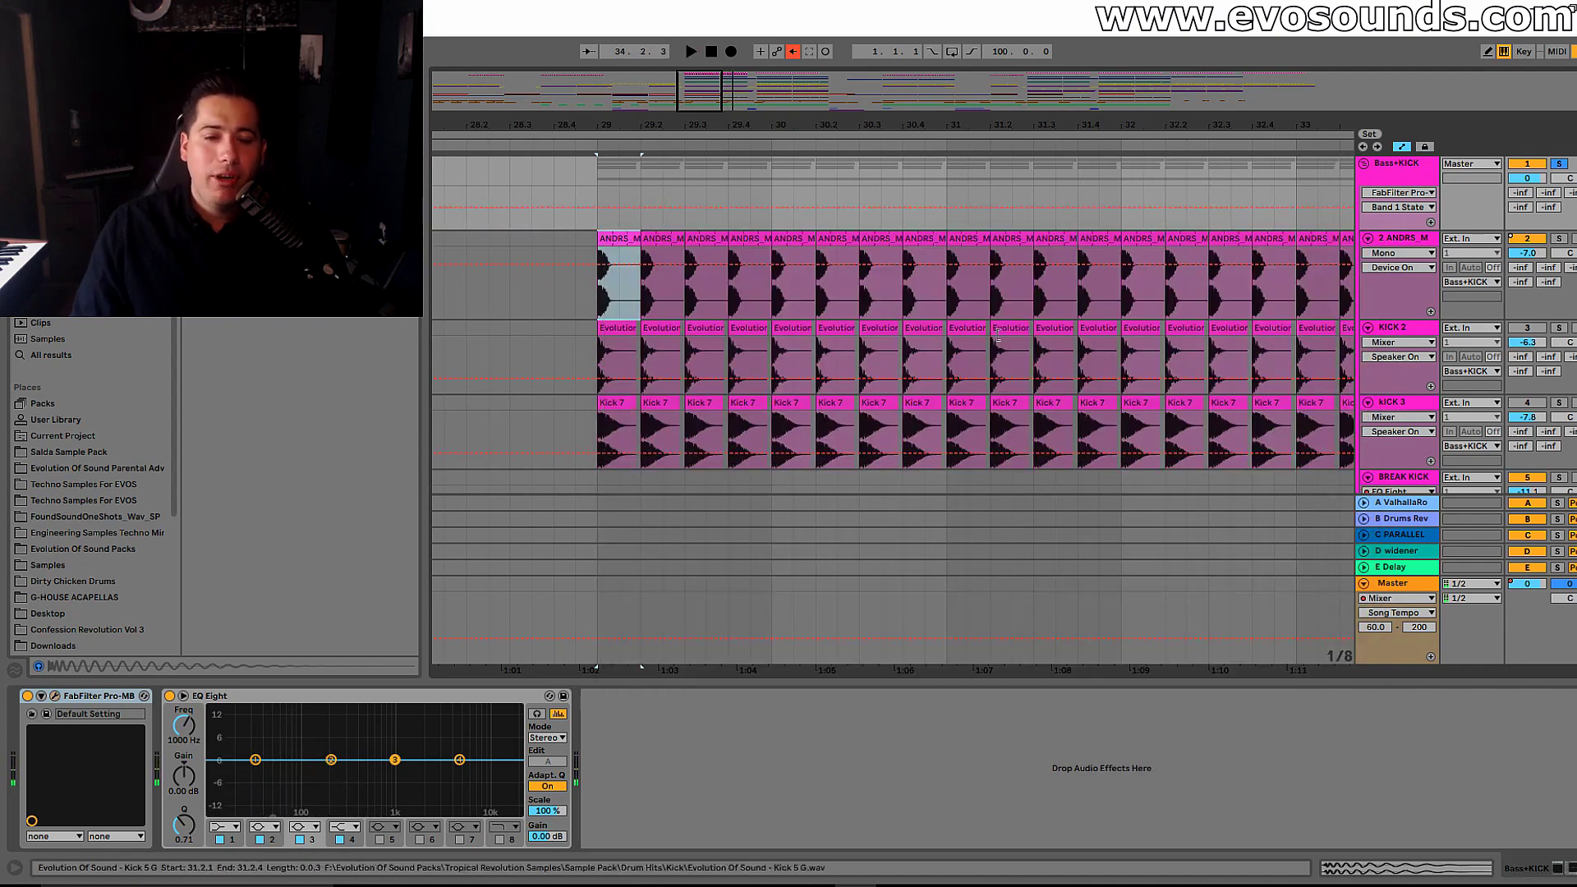
pyautogui.click(46, 715)
pyautogui.press('space')
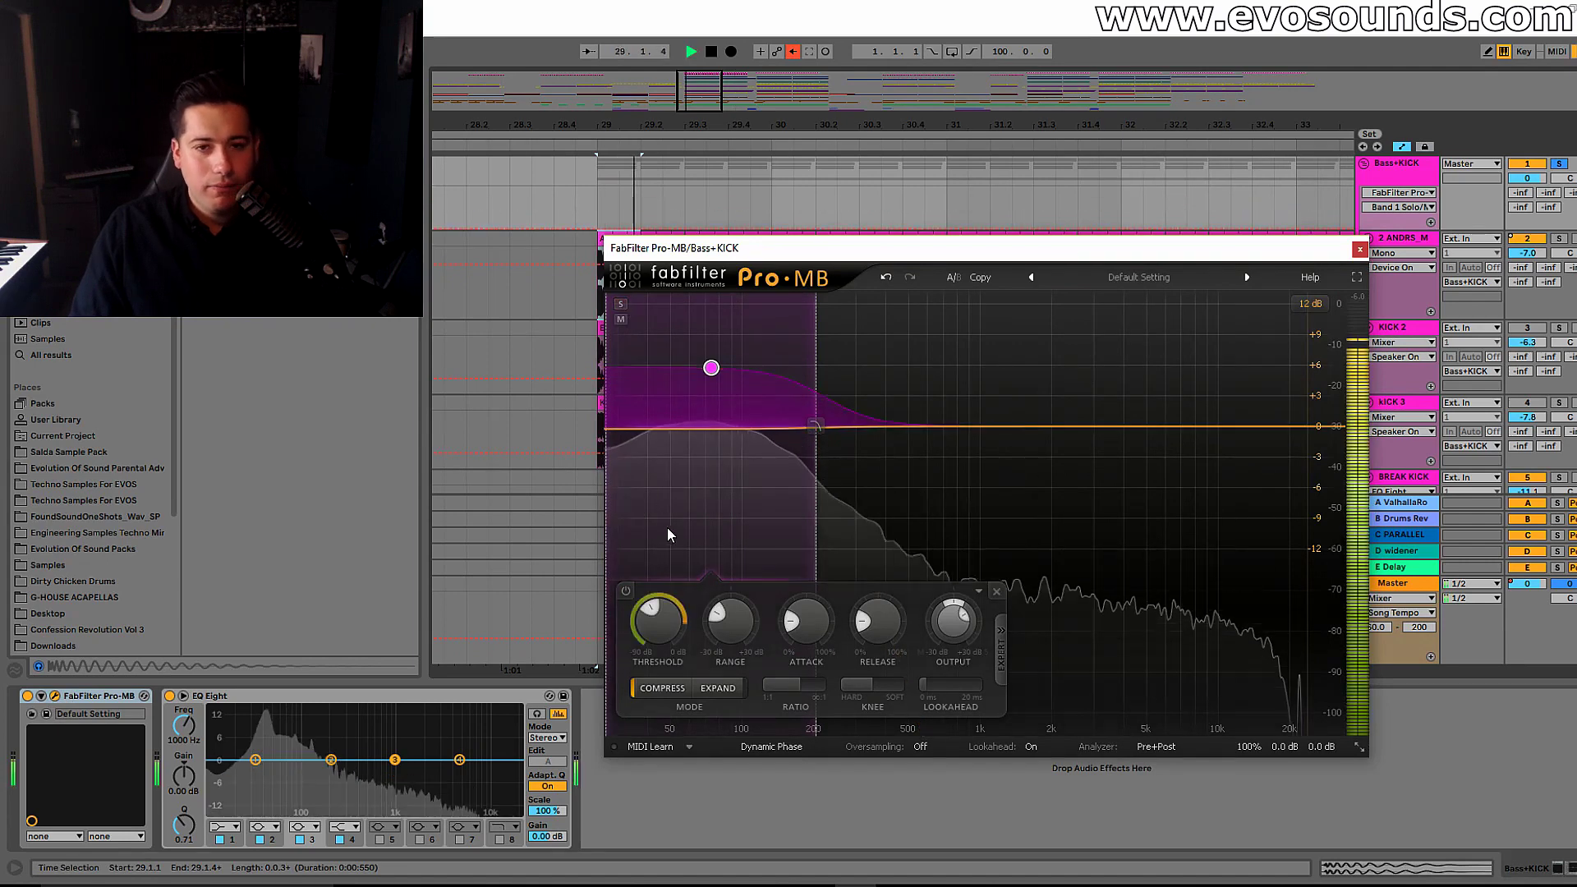
# Step: Compare the full group's playback with Pro-MB's low band bypassed and re-enabled, and stop playback
pyautogui.click(626, 592)
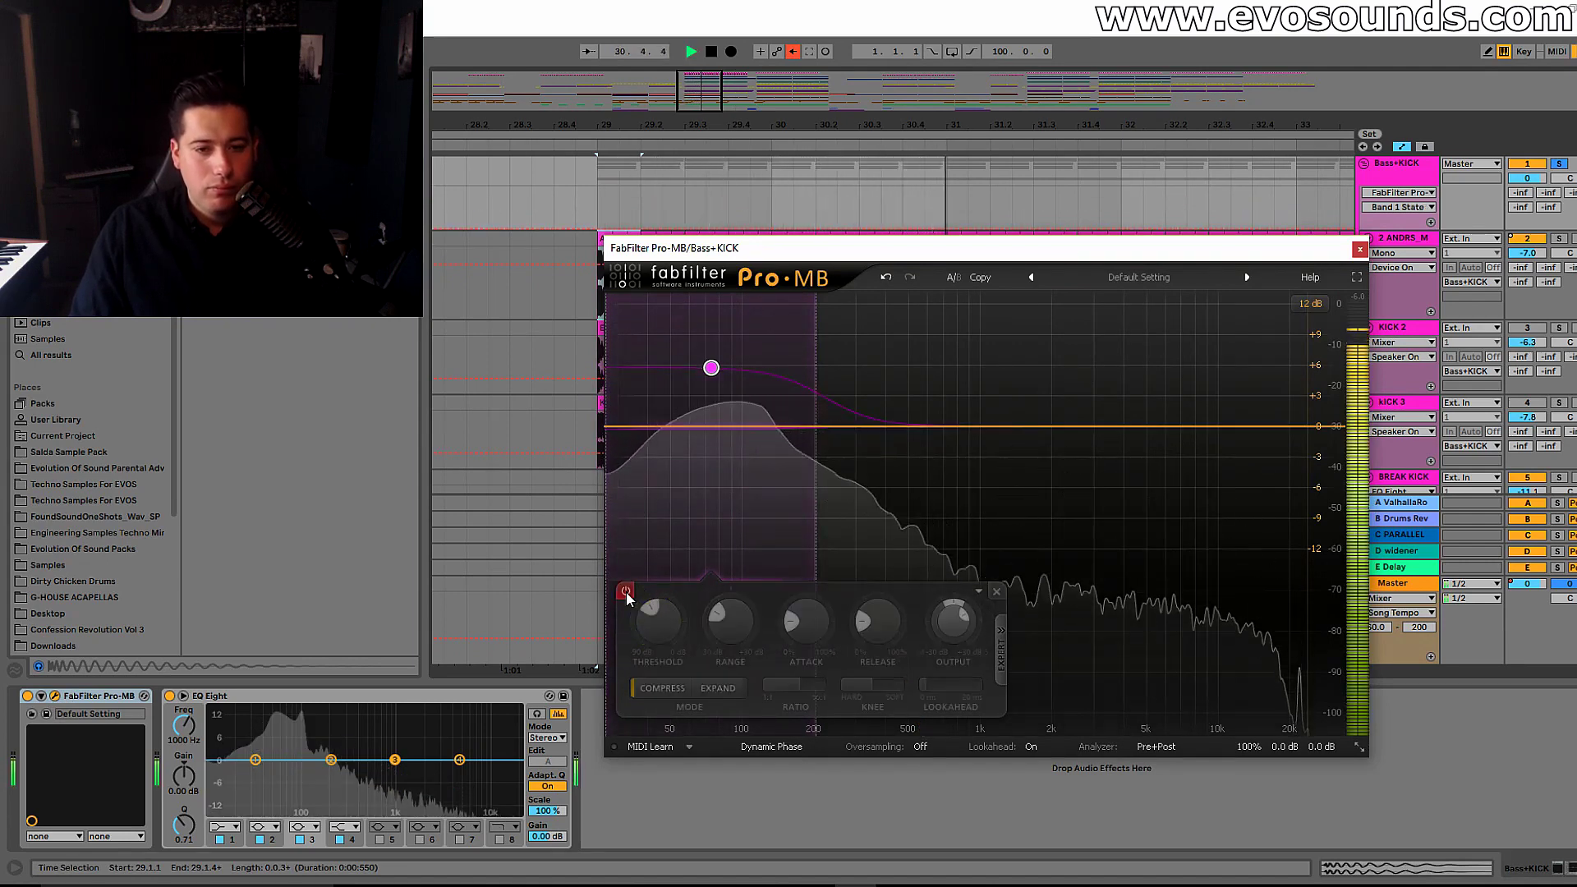
pyautogui.click(626, 592)
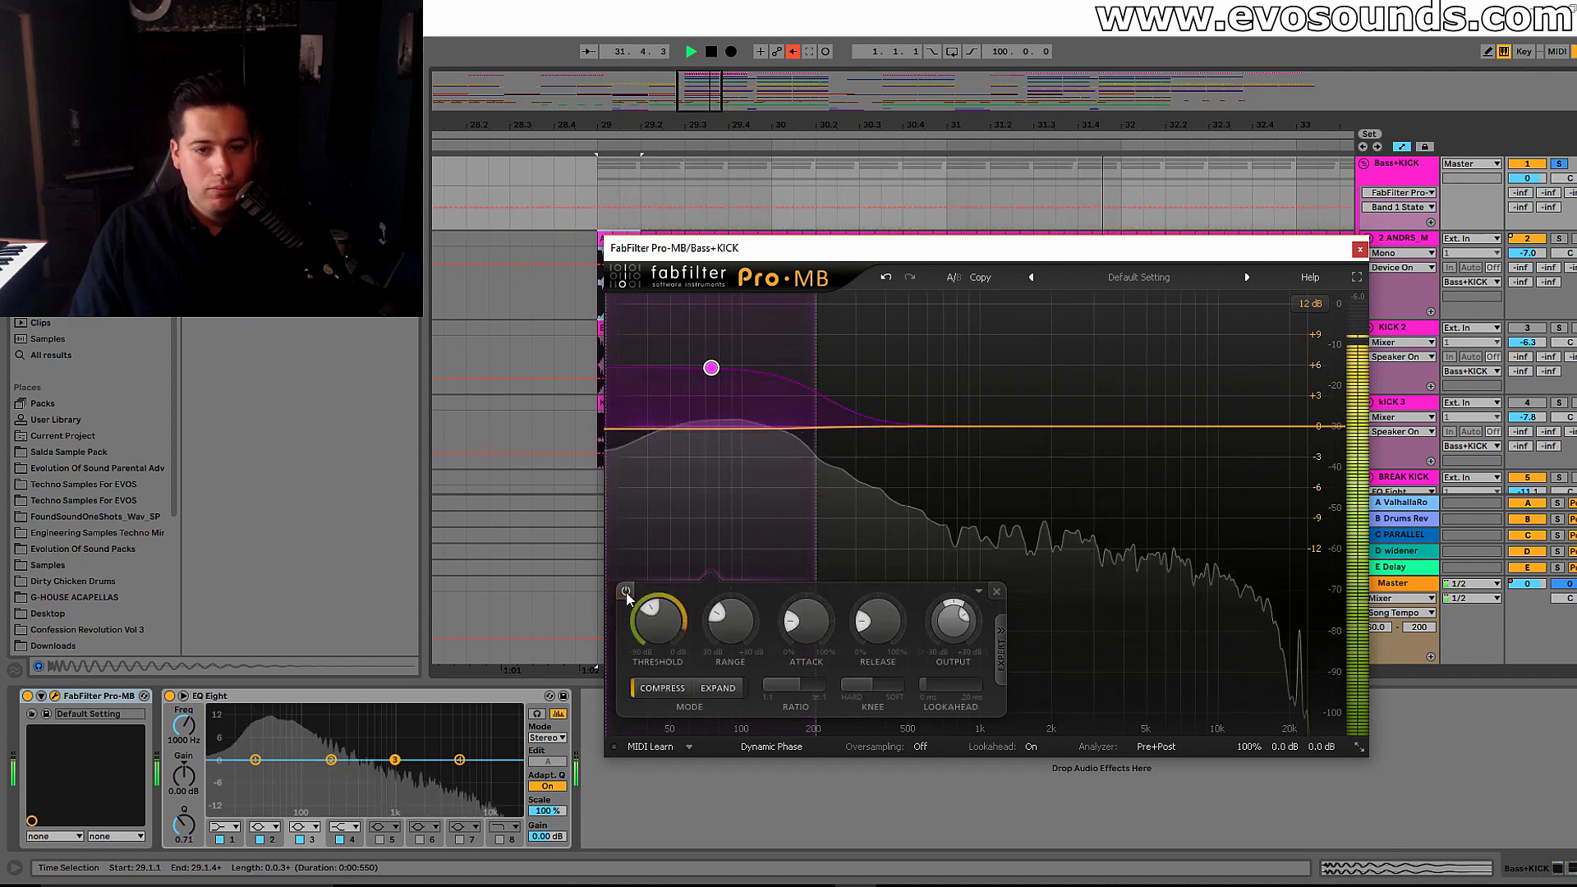
pyautogui.press('space')
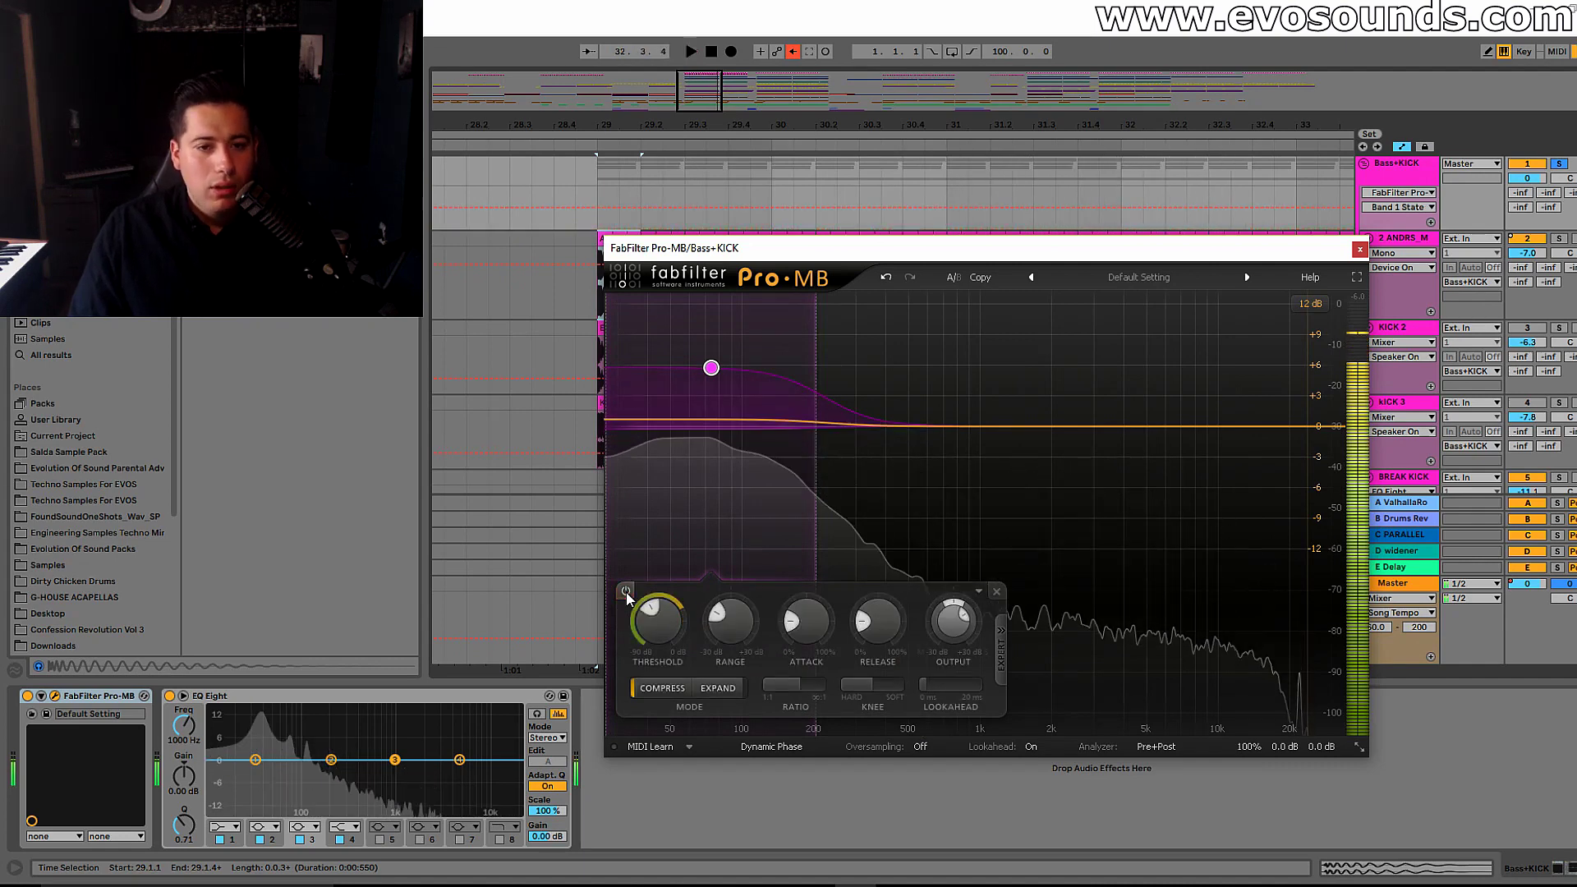
# Step: Lower the low band's output level to about +4.5 dB and compare the band bypassed and enabled during playback
pyautogui.click(954, 620)
pyautogui.moveTo(959, 622); pyautogui.dragTo(957, 624)
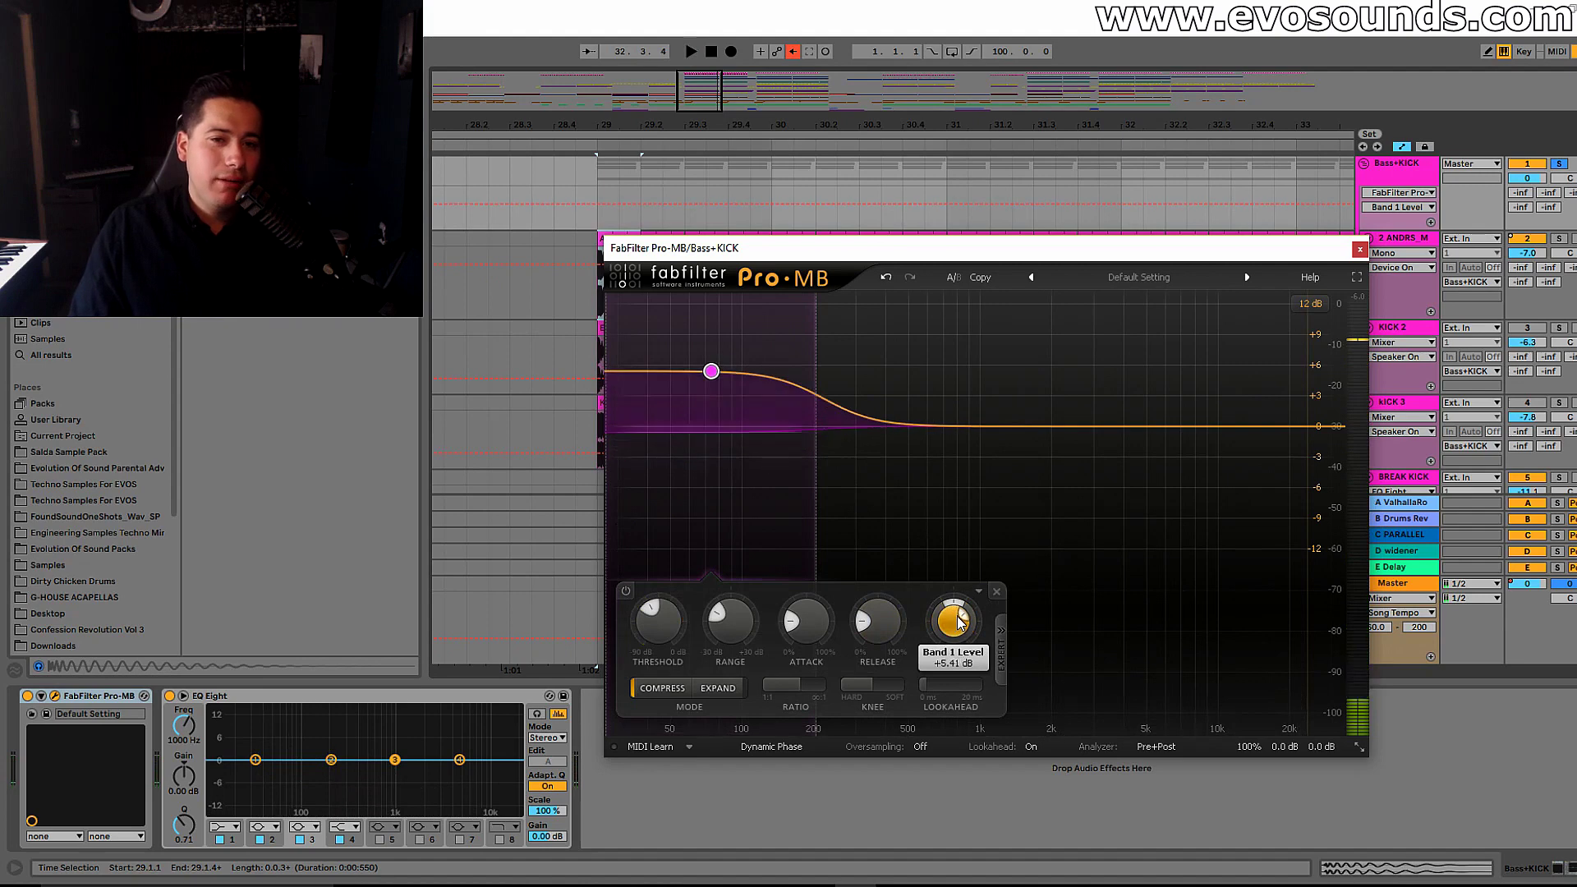
pyautogui.press('space')
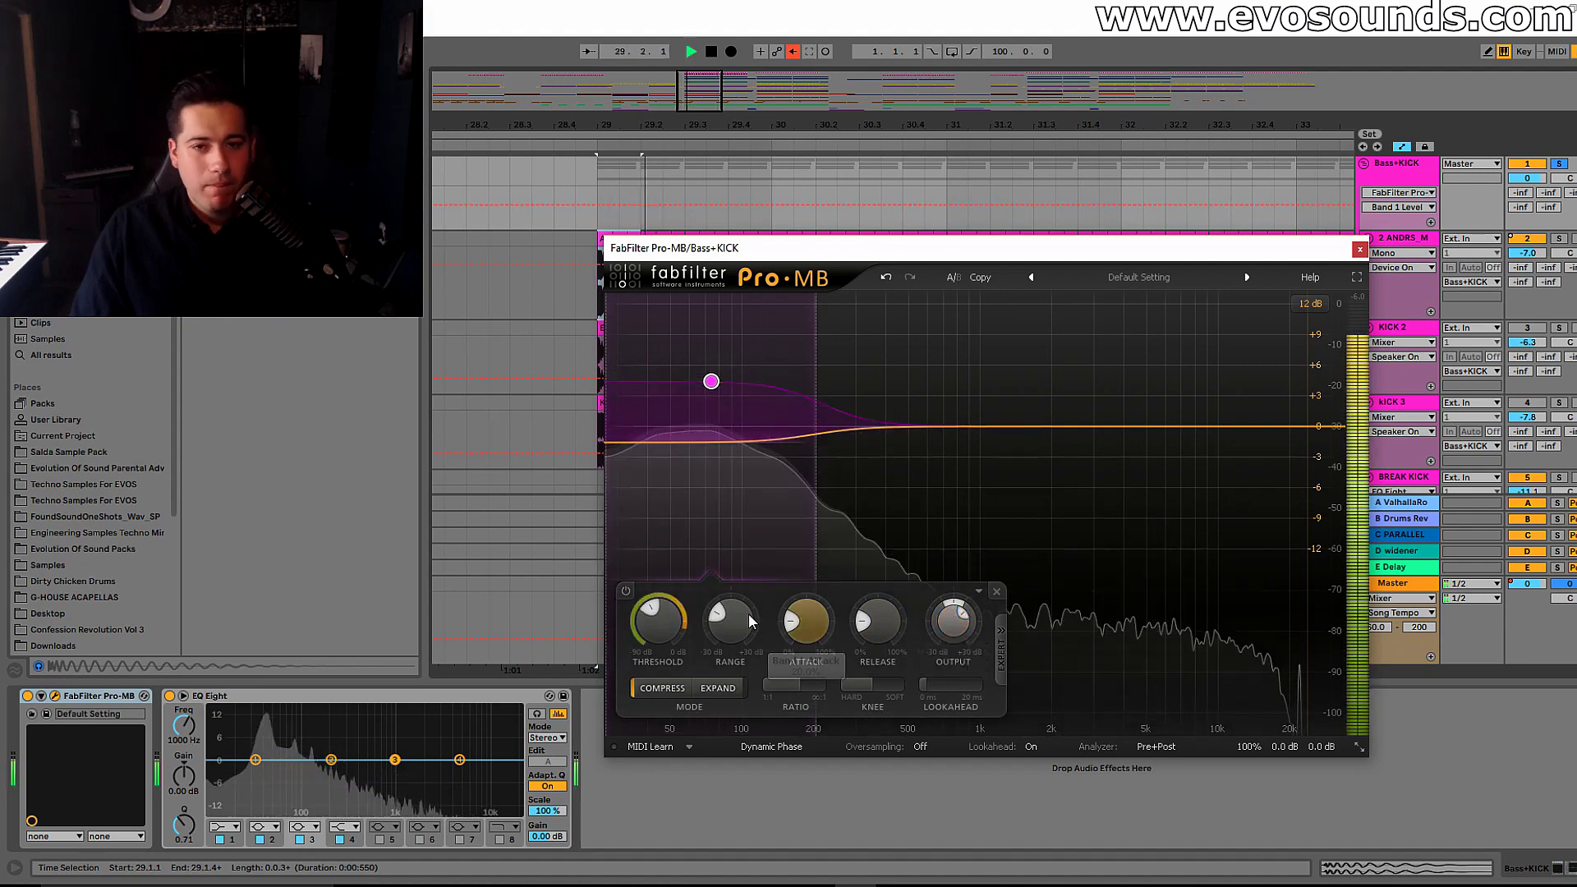
pyautogui.click(668, 631)
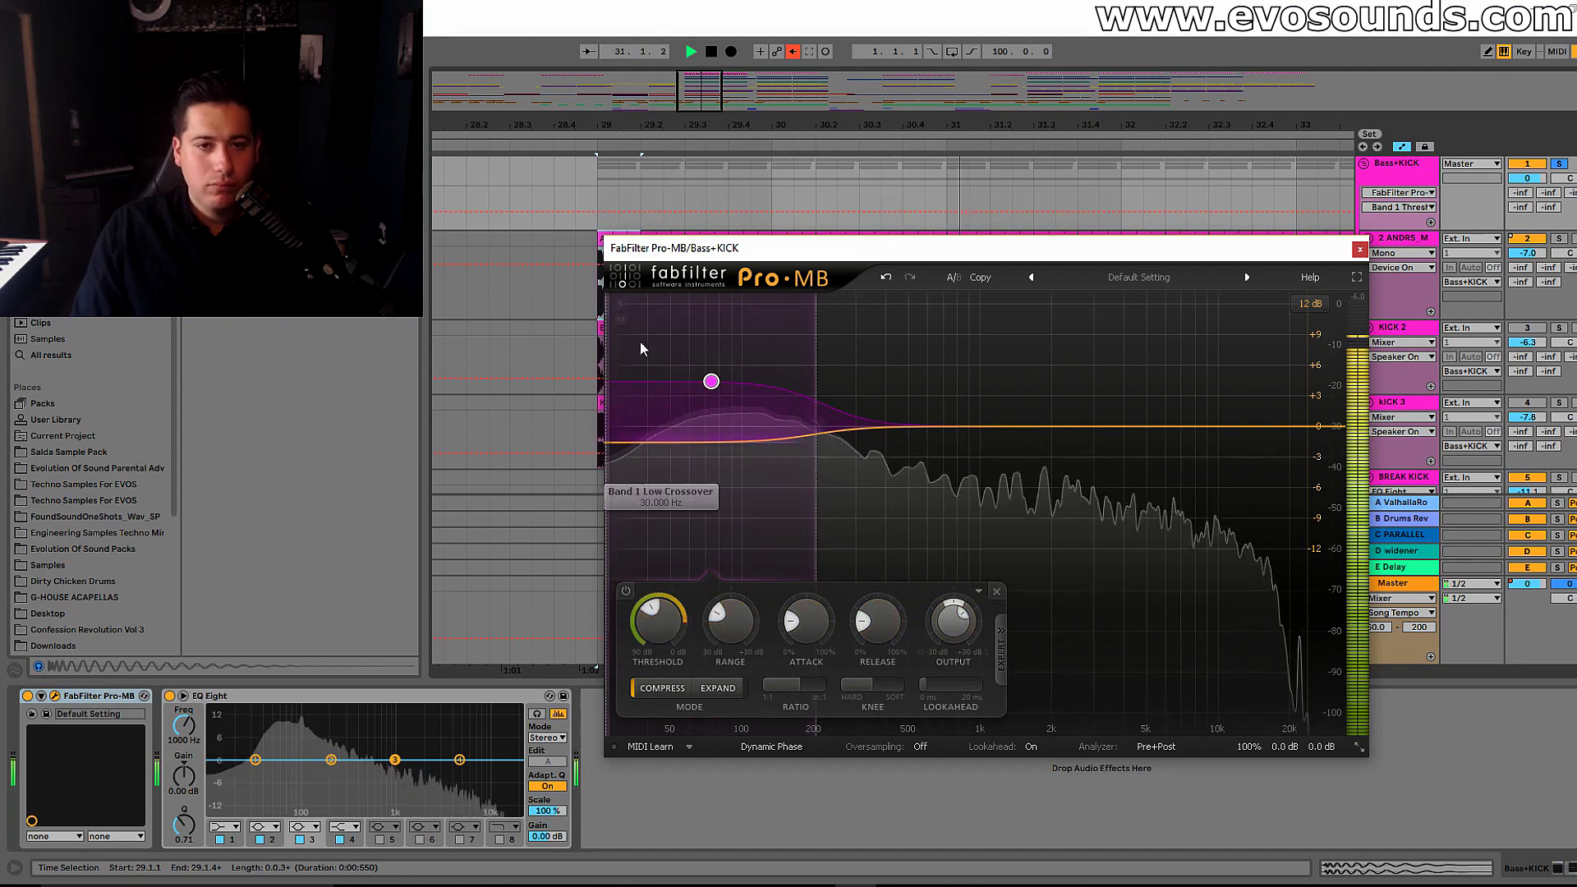
pyautogui.click(626, 591)
pyautogui.click(627, 591)
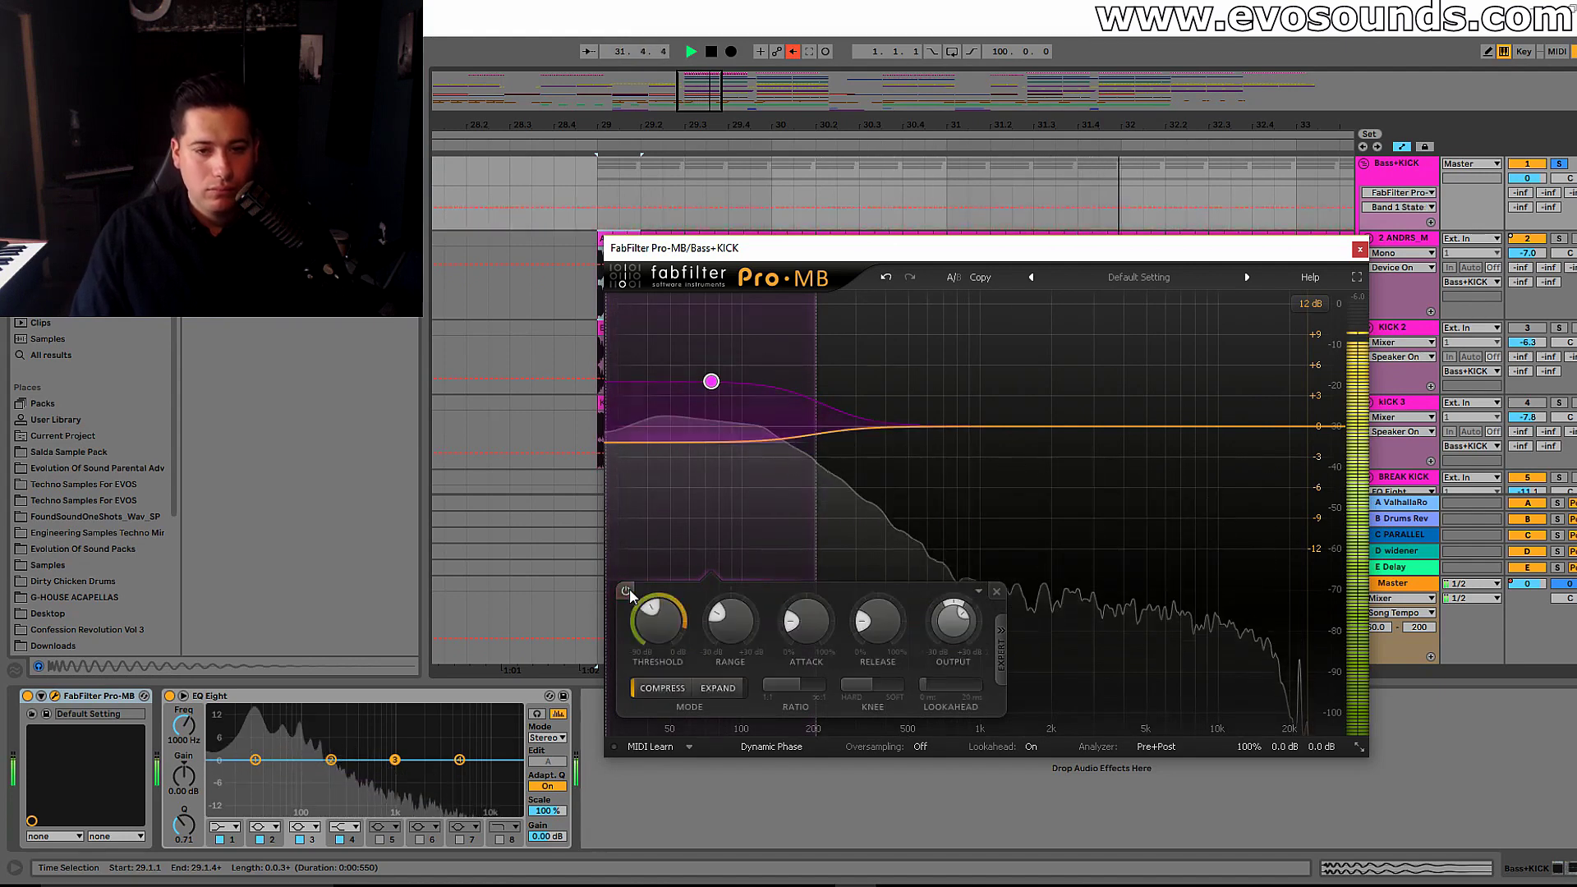
pyautogui.press('space')
pyautogui.press('space')
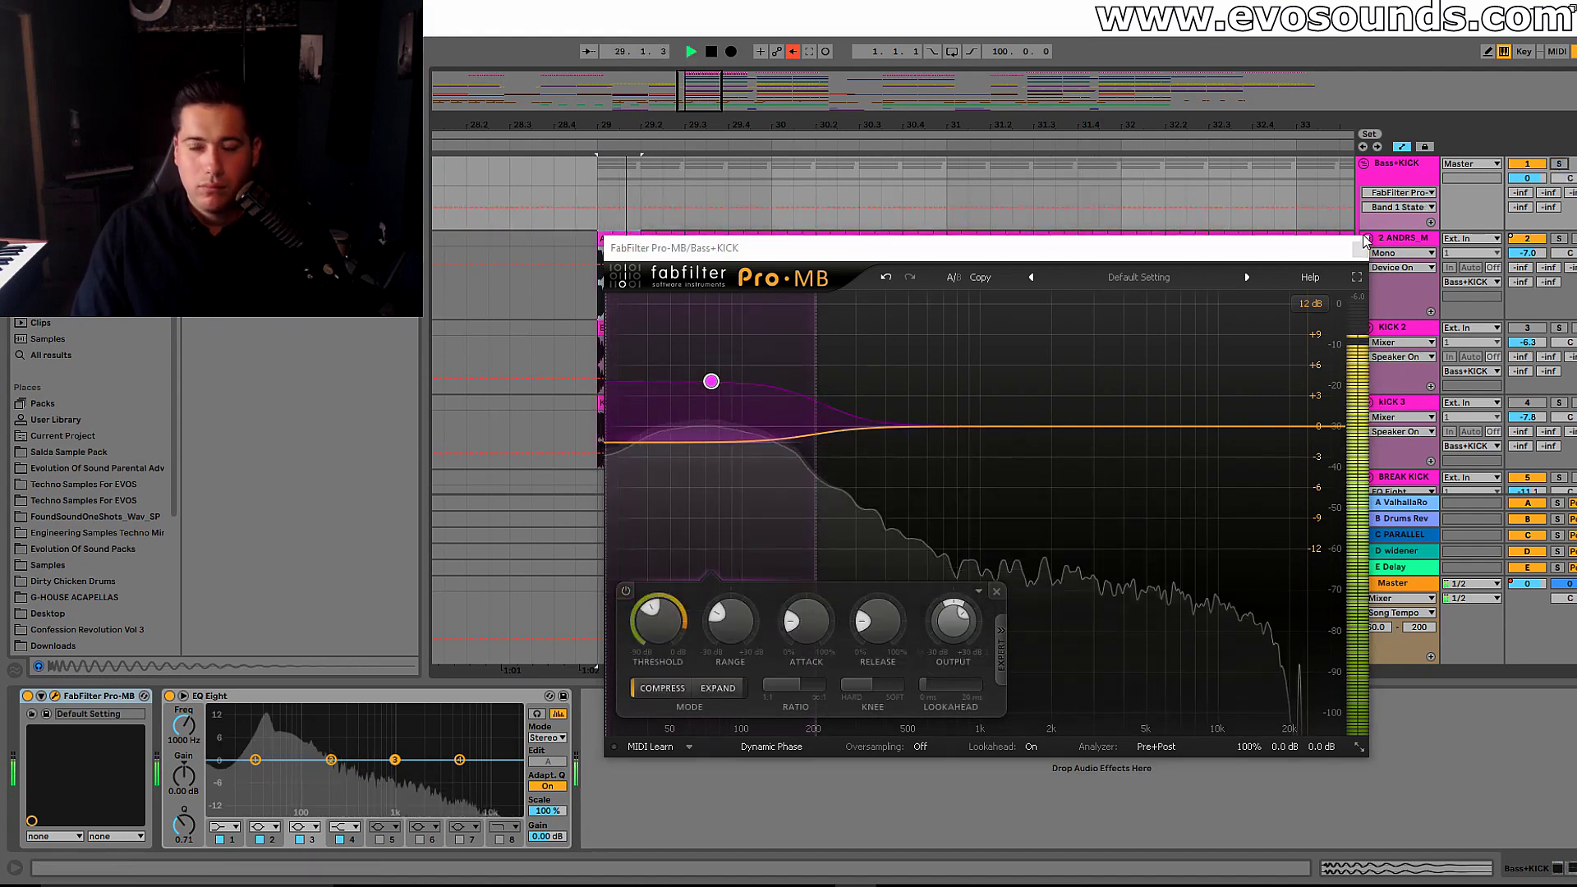
# Step: Close Pro-MB and compare the Bass+KICK group during playback with the whole plug-in disabled and enabled
pyautogui.click(1358, 249)
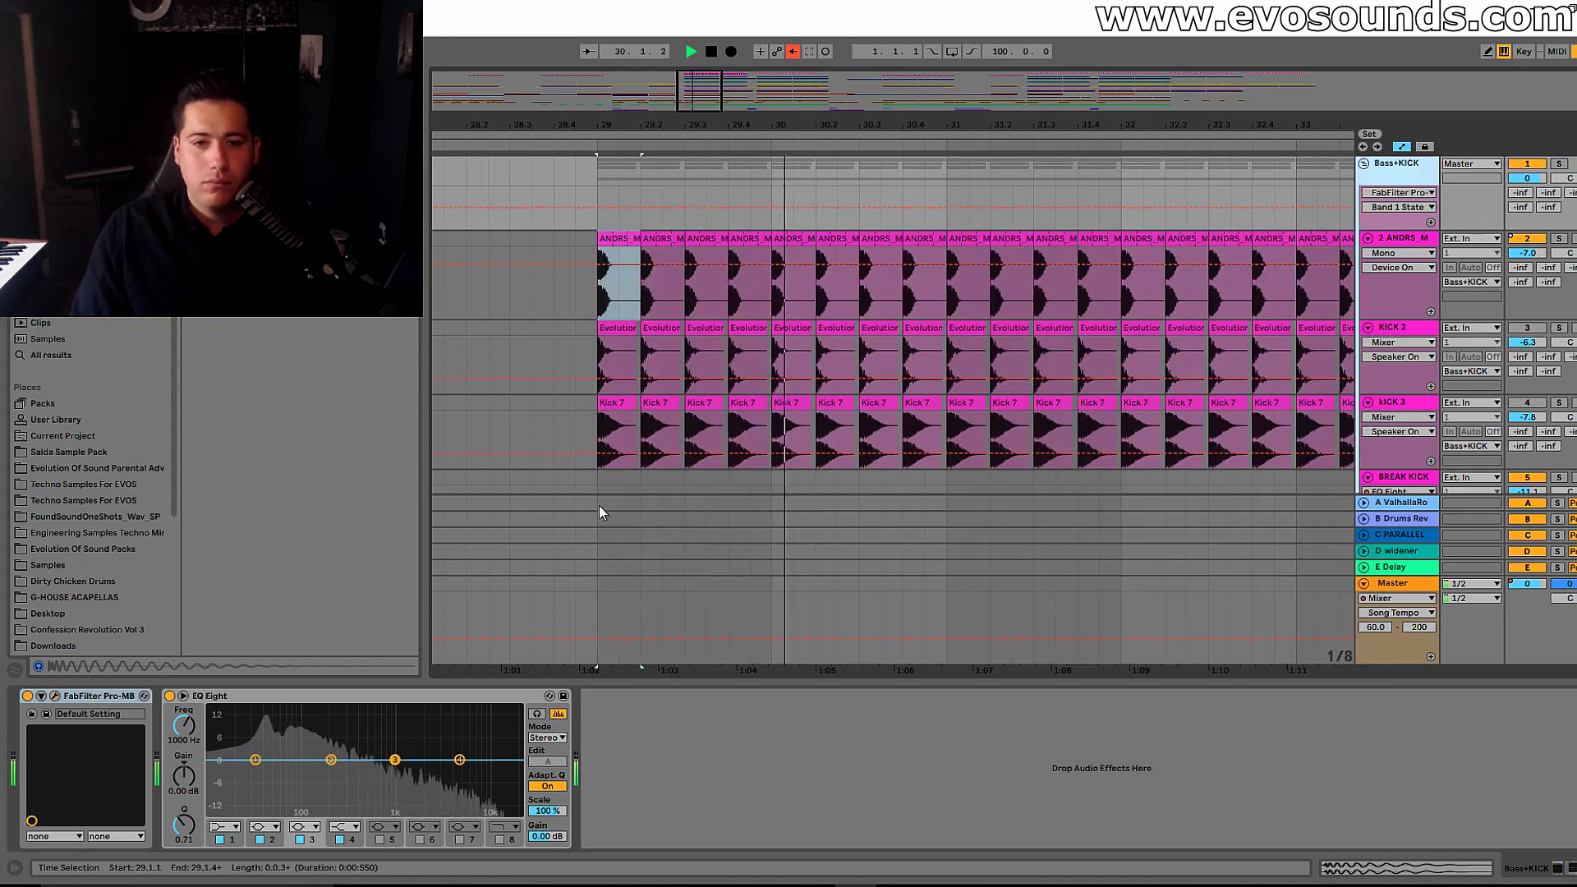
pyautogui.click(27, 695)
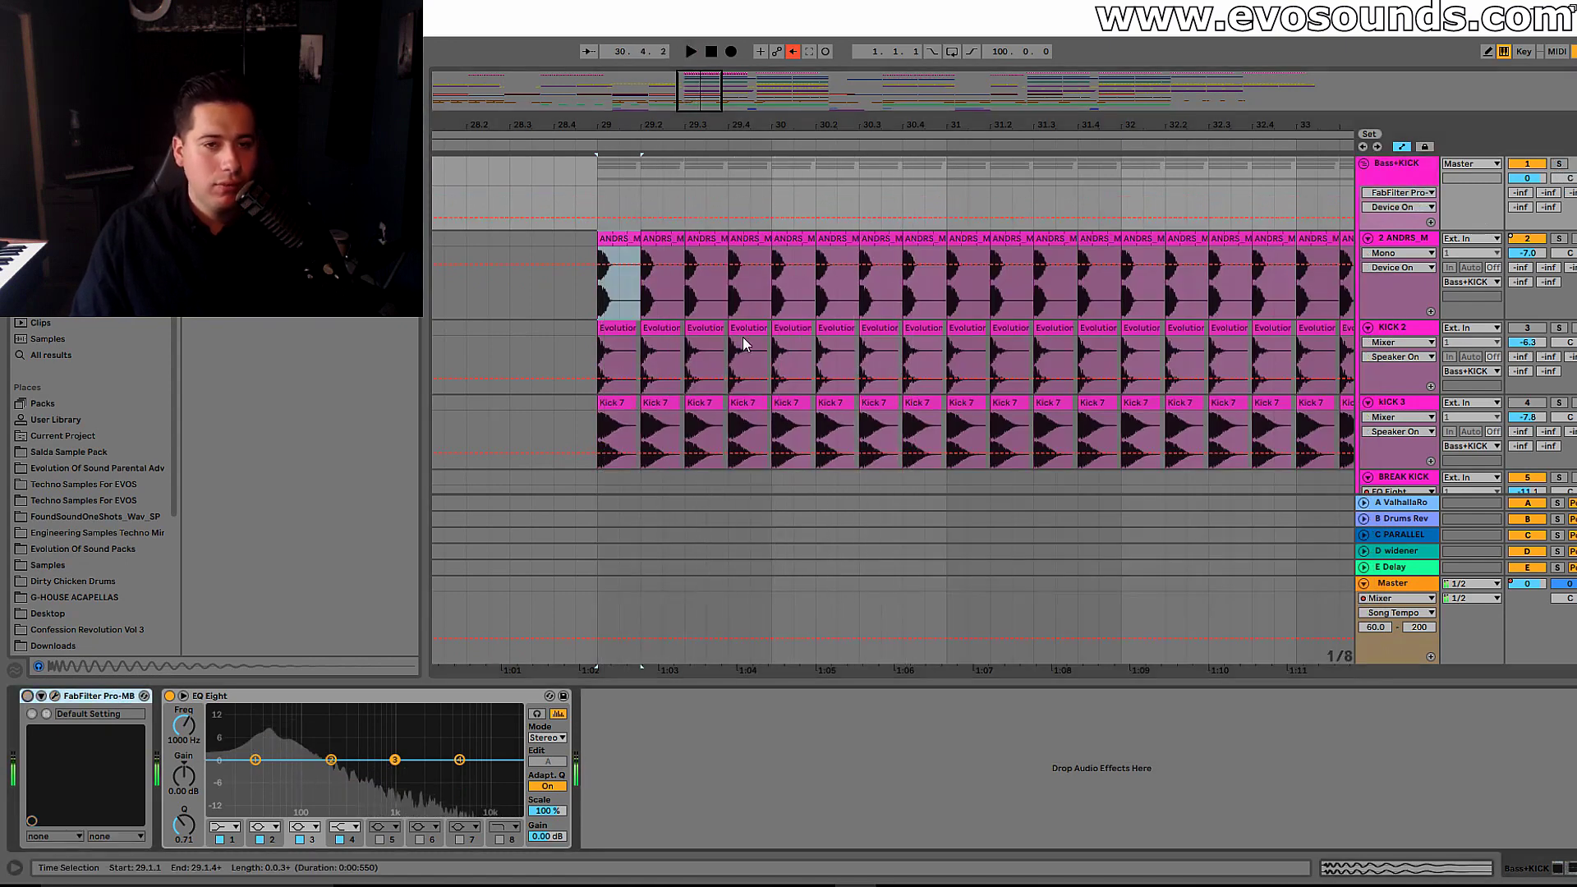
pyautogui.click(445, 306)
pyautogui.press('space')
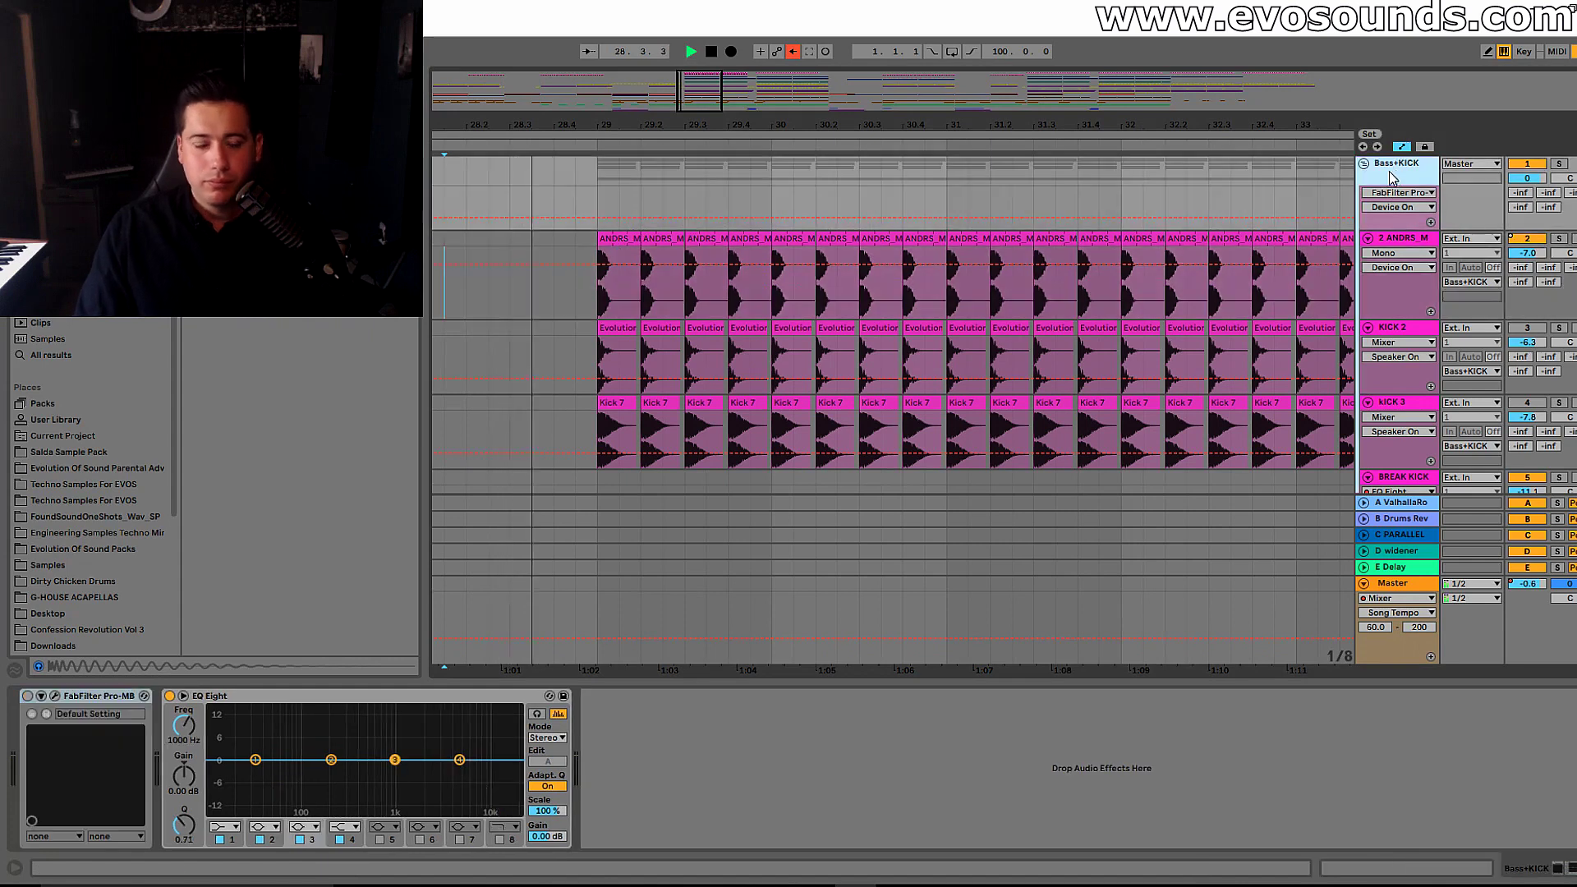
pyautogui.click(27, 696)
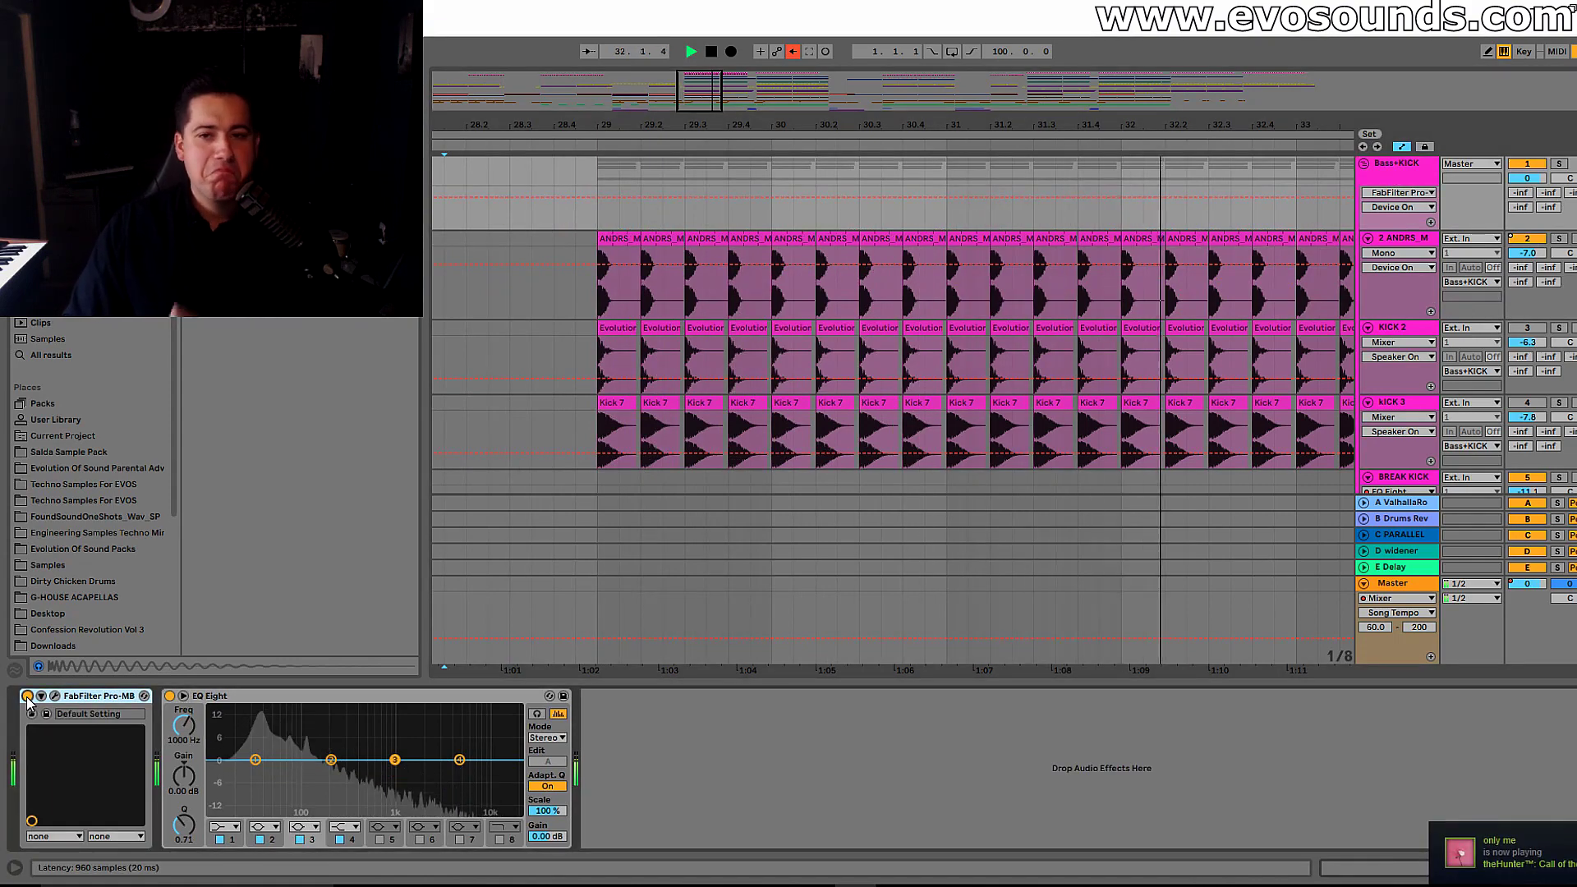
pyautogui.moveTo(700, 100); pyautogui.dragTo(737, 119)
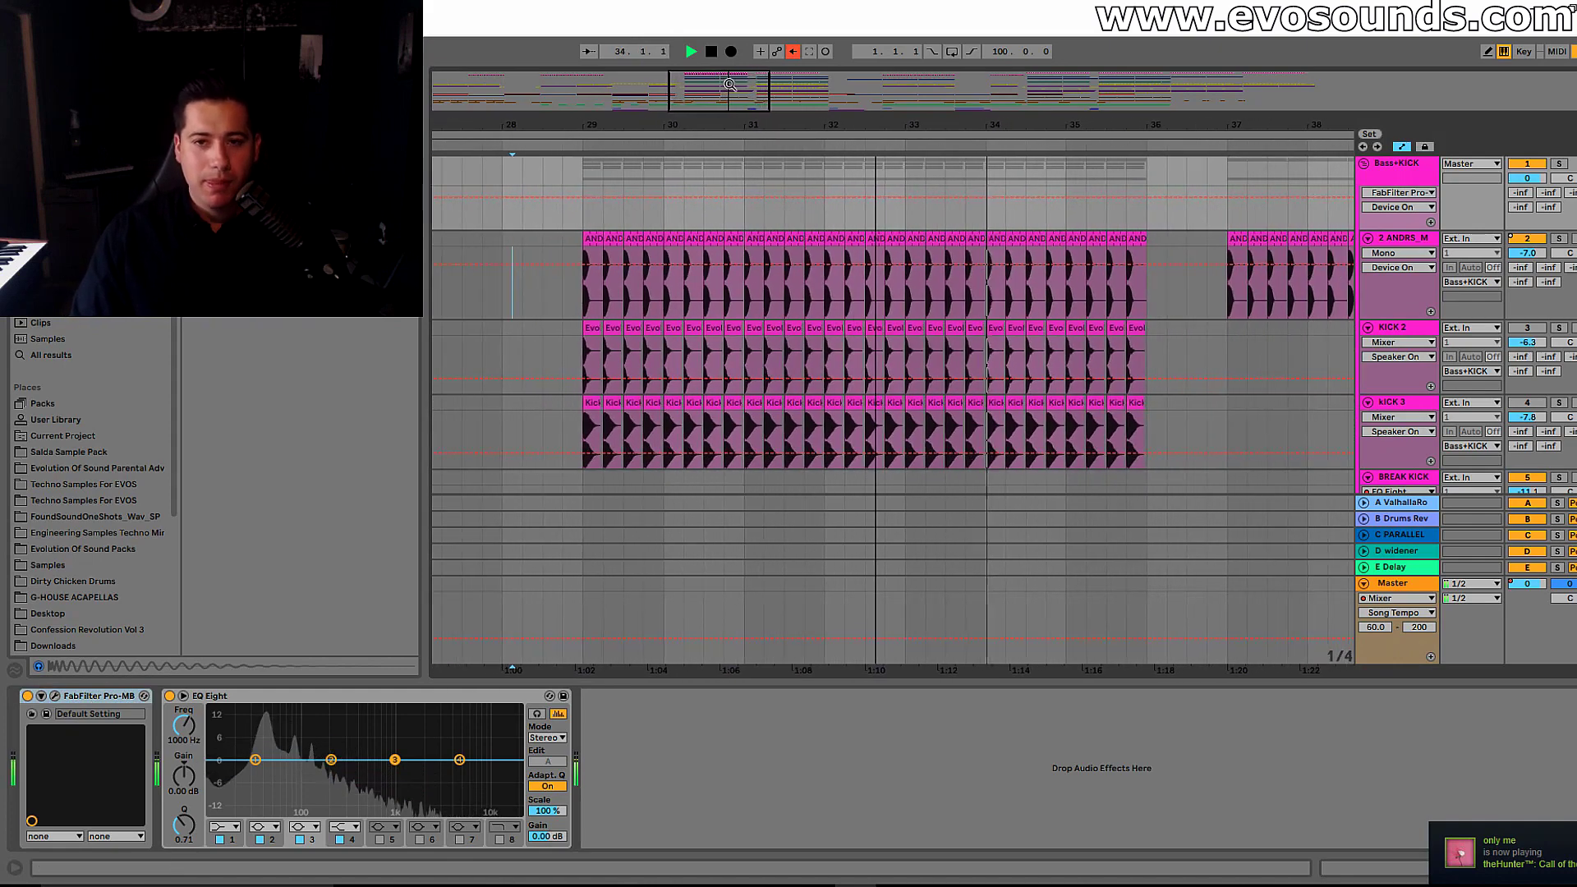
pyautogui.scroll(-1, 761, 235)
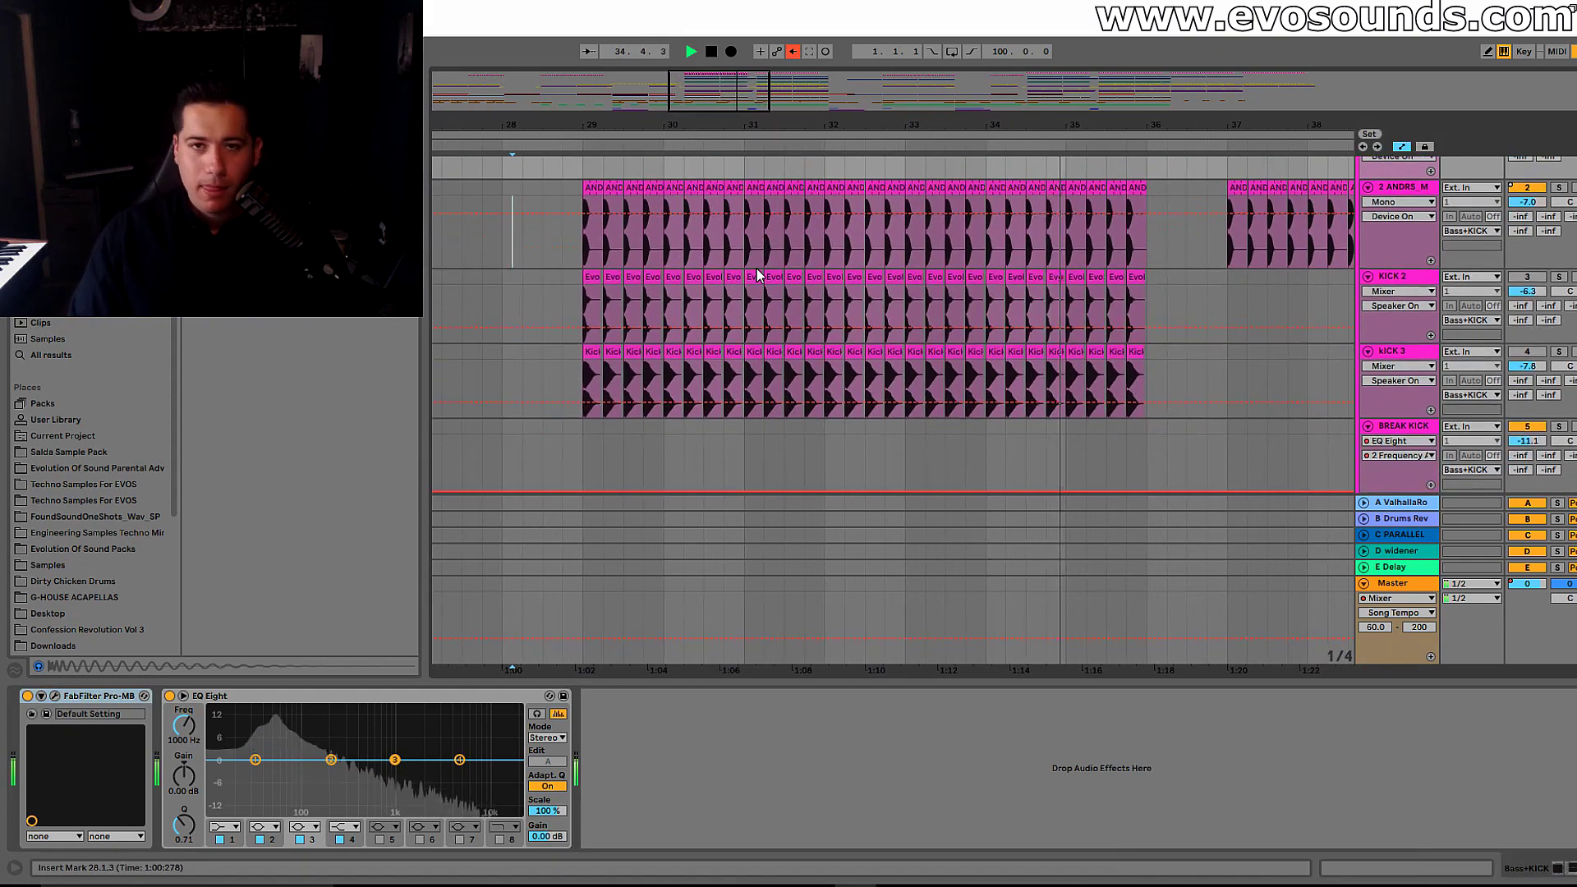
pyautogui.scroll(1, 757, 198)
pyautogui.moveTo(749, 102); pyautogui.dragTo(753, 95)
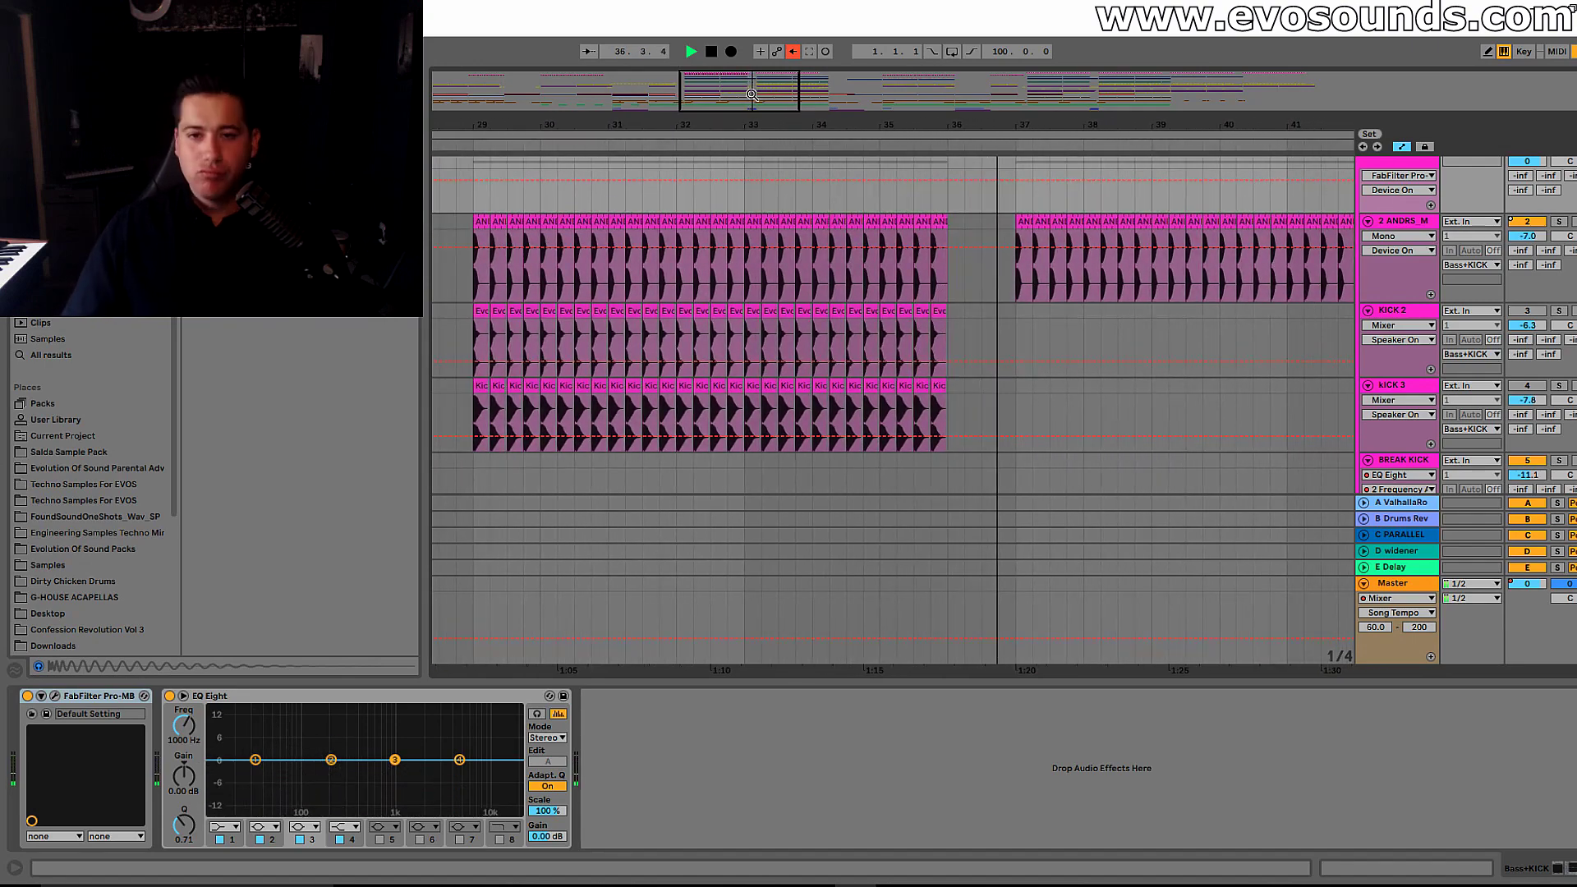
pyautogui.moveTo(751, 94); pyautogui.dragTo(751, 90)
pyautogui.press('space')
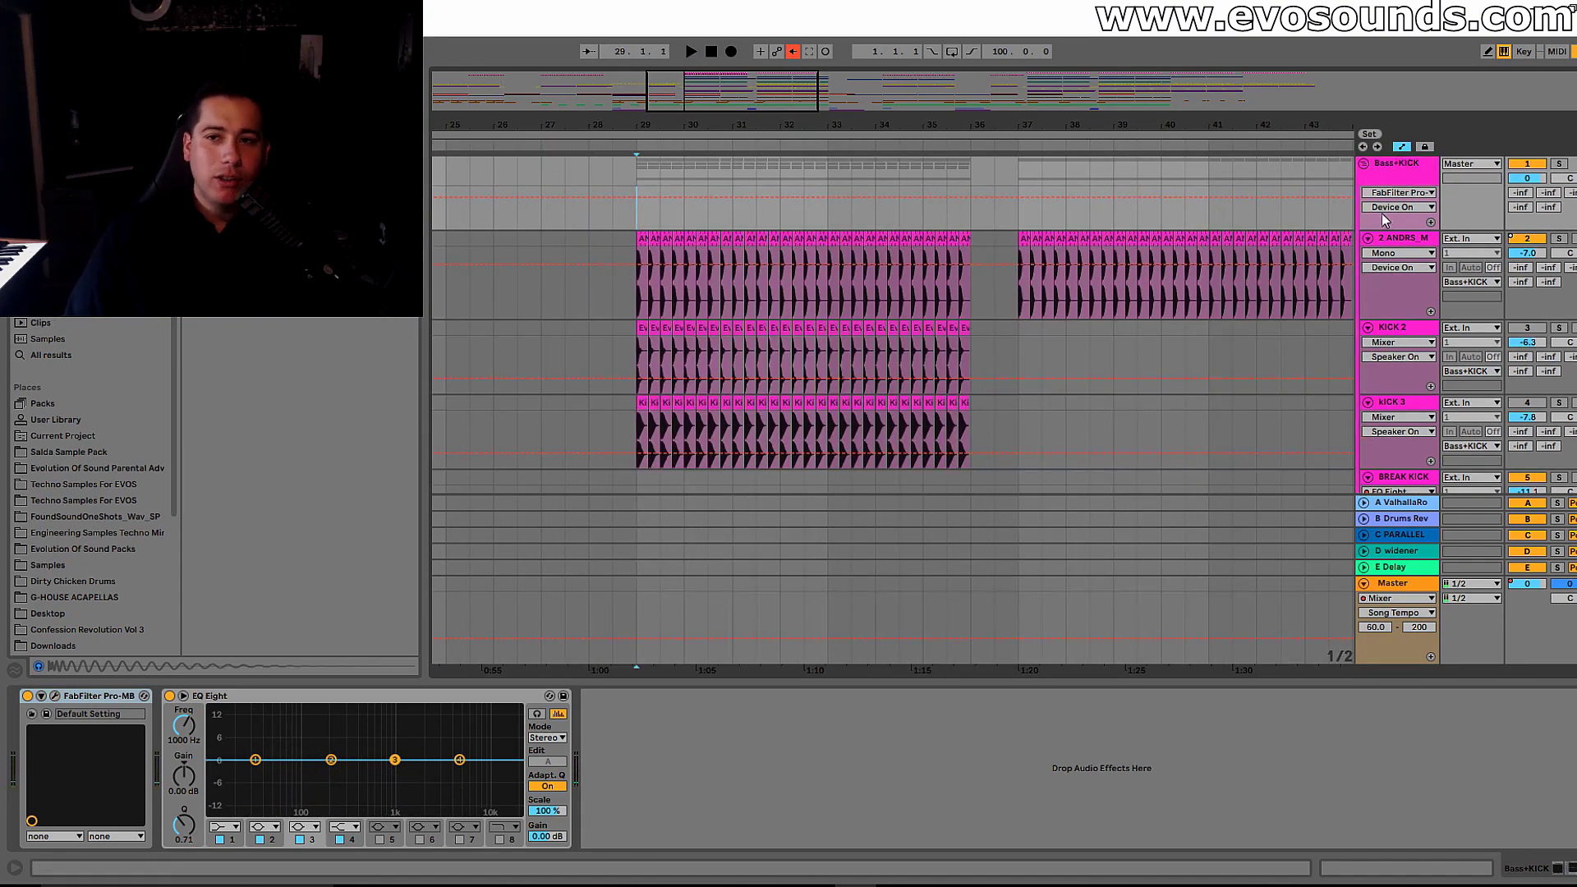
# Step: Open the SPAN analyzer from the Master track and position it over the arrangement
pyautogui.click(1408, 244)
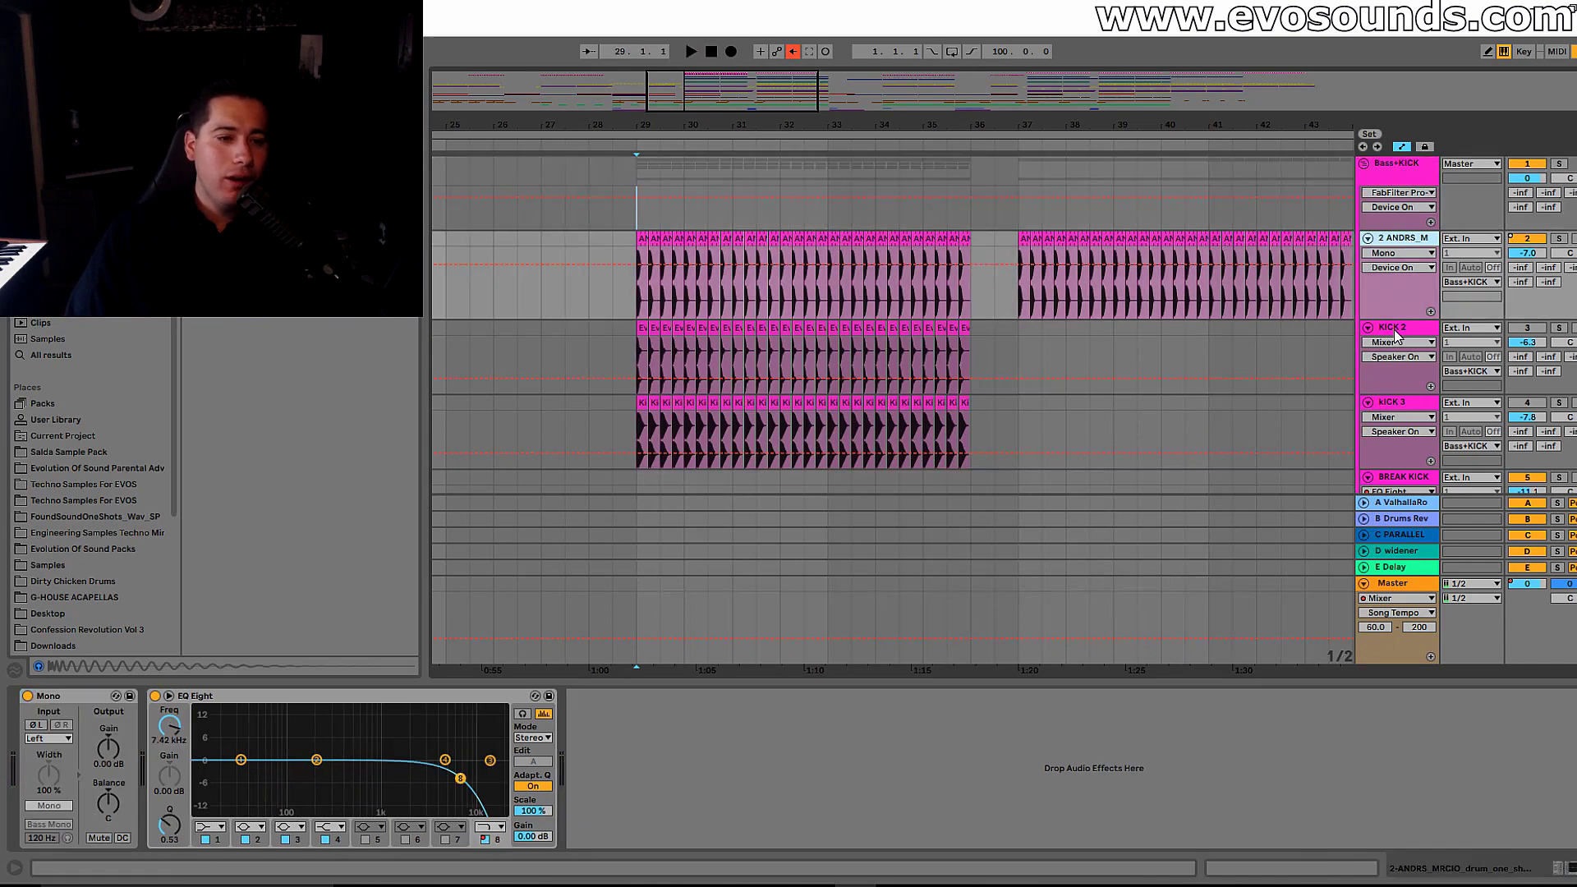
pyautogui.click(1407, 184)
pyautogui.press('Tab')
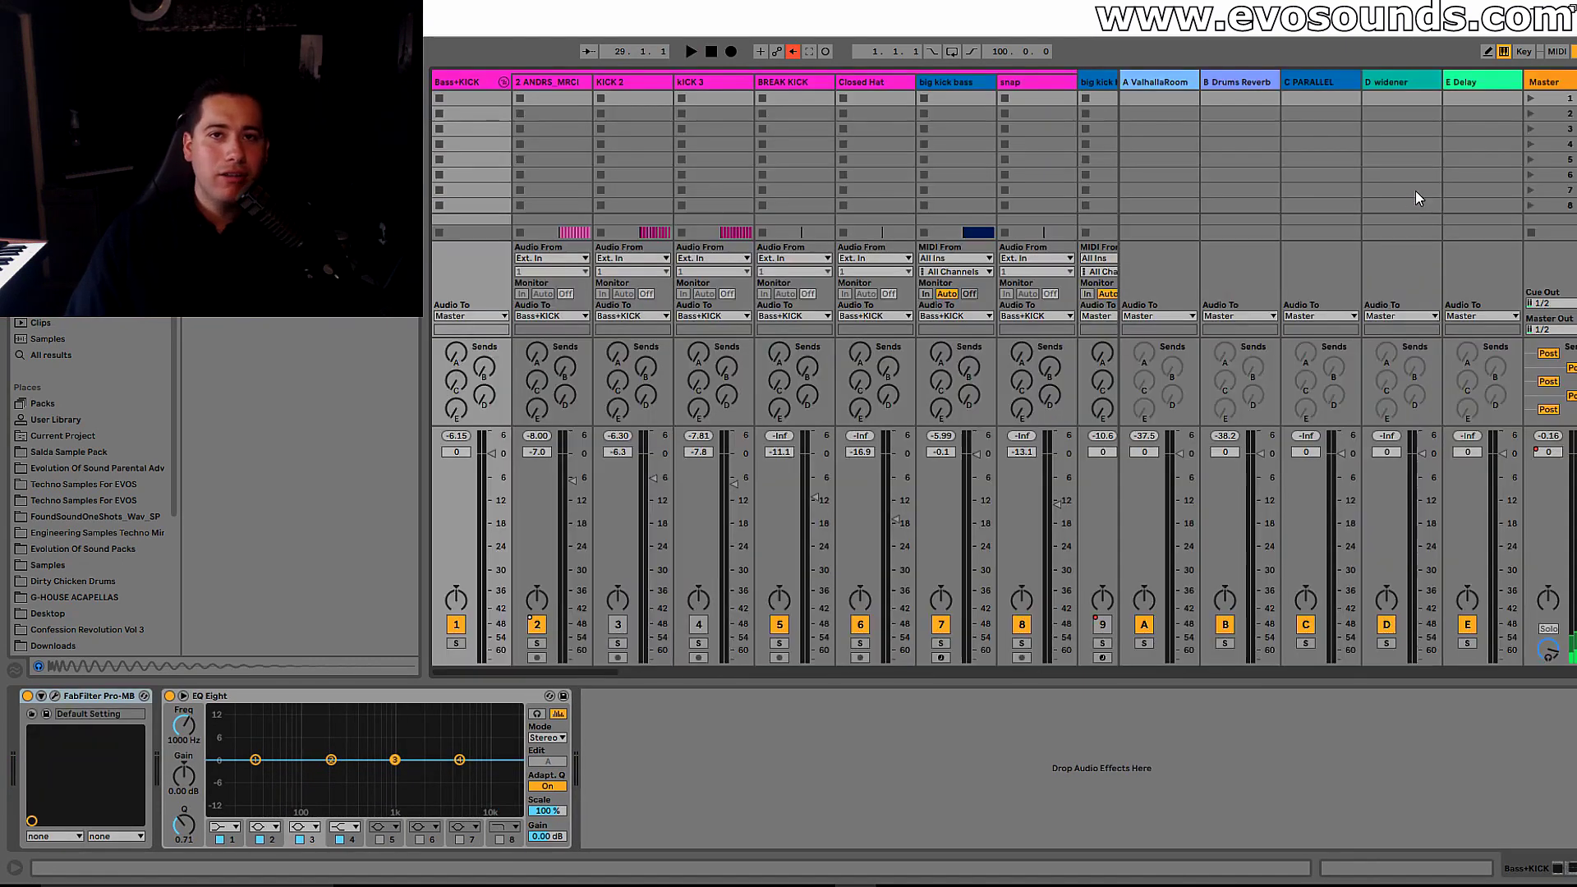
pyautogui.click(1560, 85)
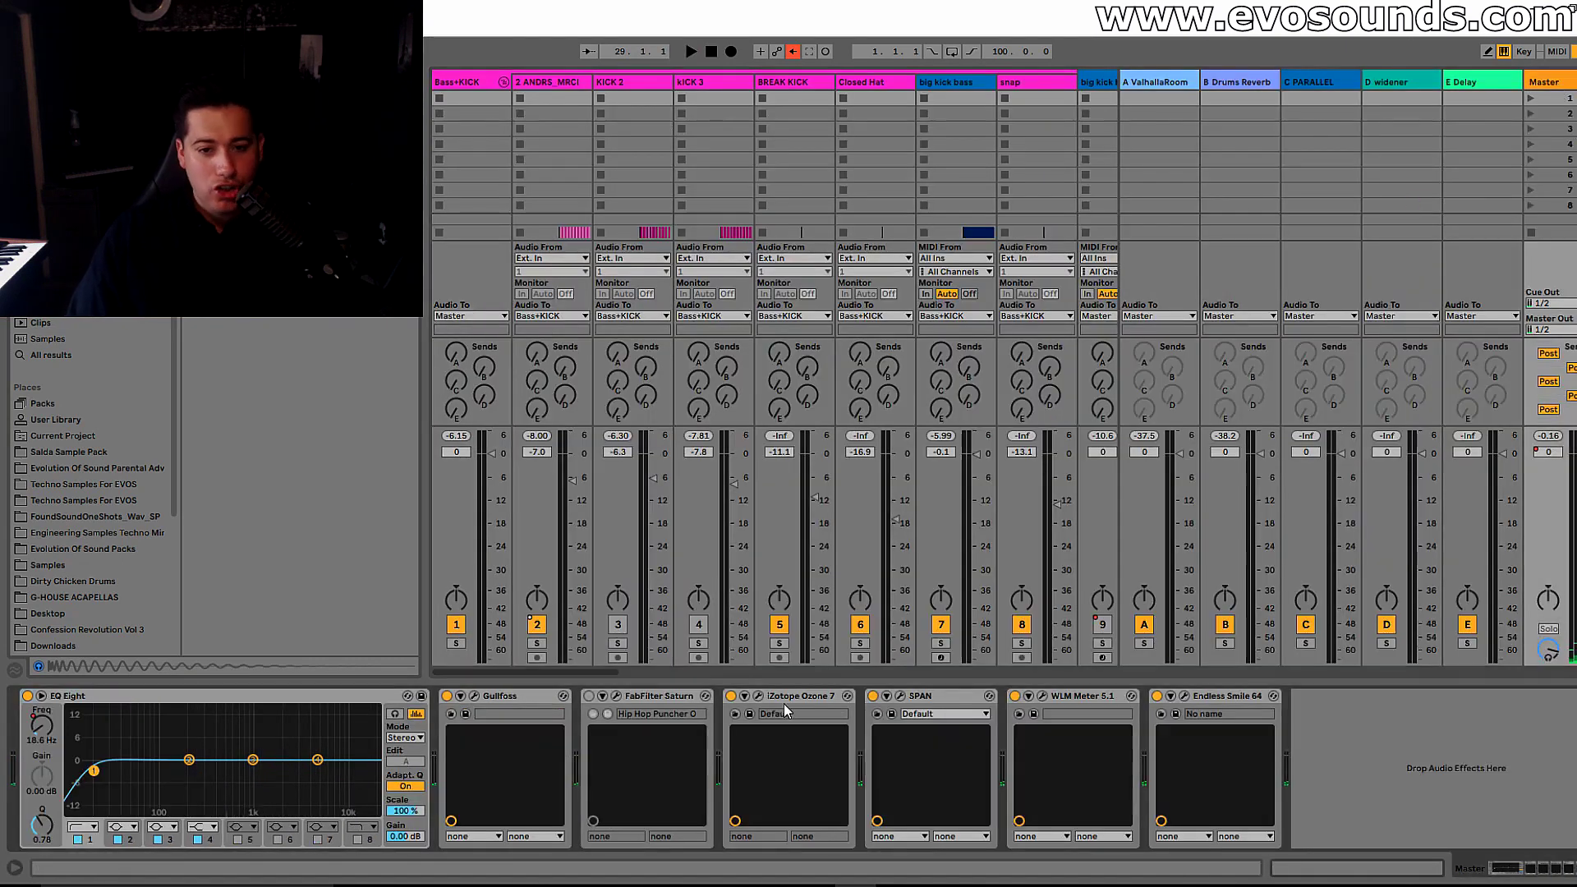
pyautogui.click(900, 698)
pyautogui.moveTo(482, 136); pyautogui.dragTo(884, 327)
pyautogui.press('Tab')
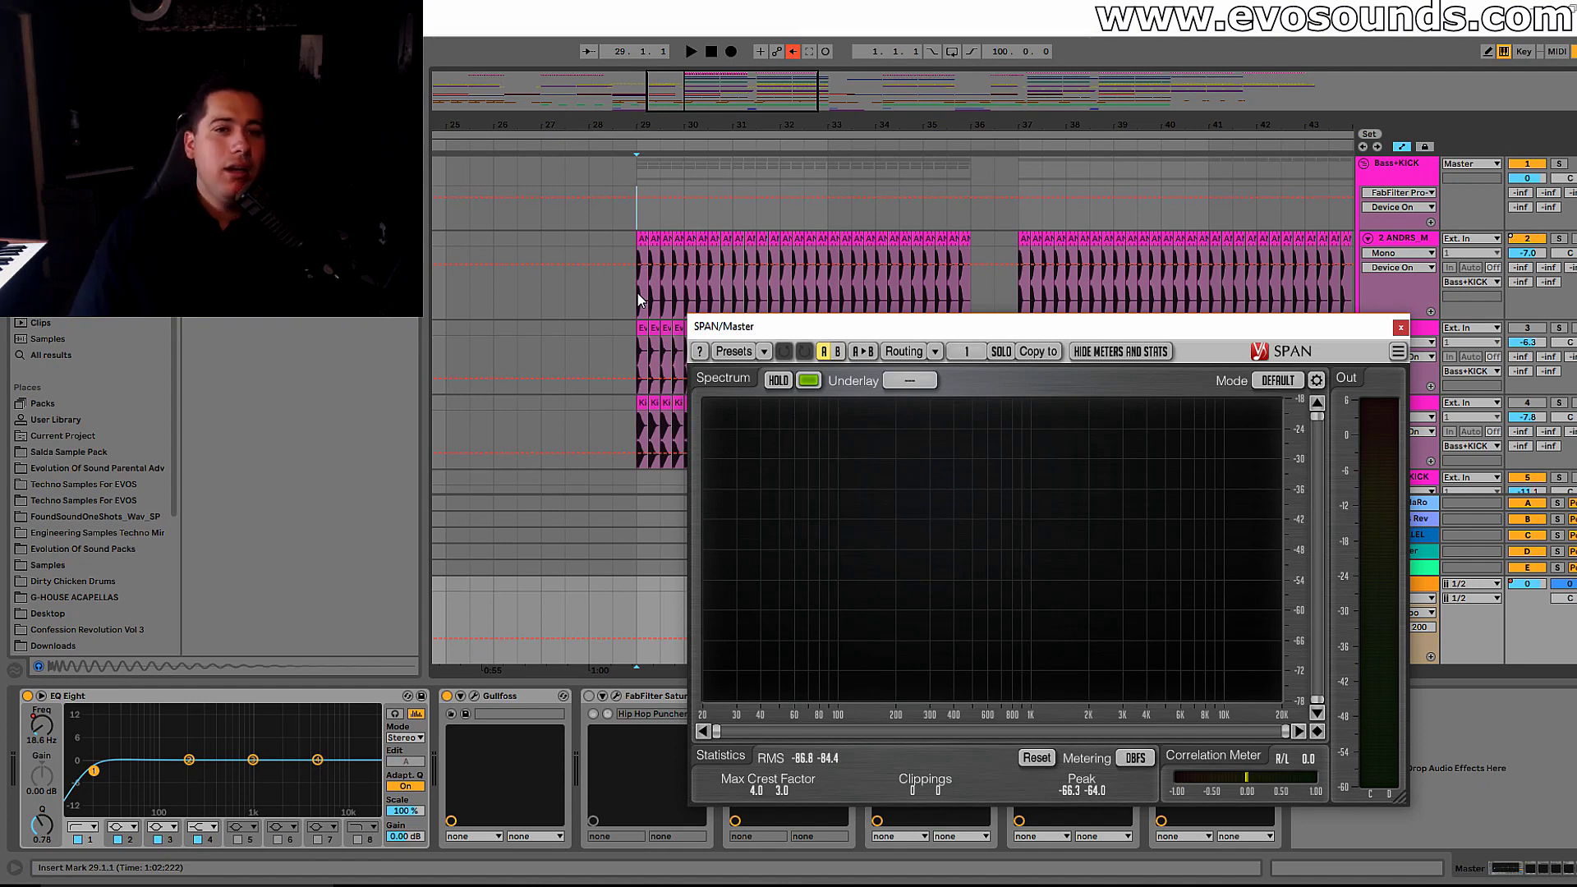
pyautogui.moveTo(826, 324); pyautogui.dragTo(846, 232)
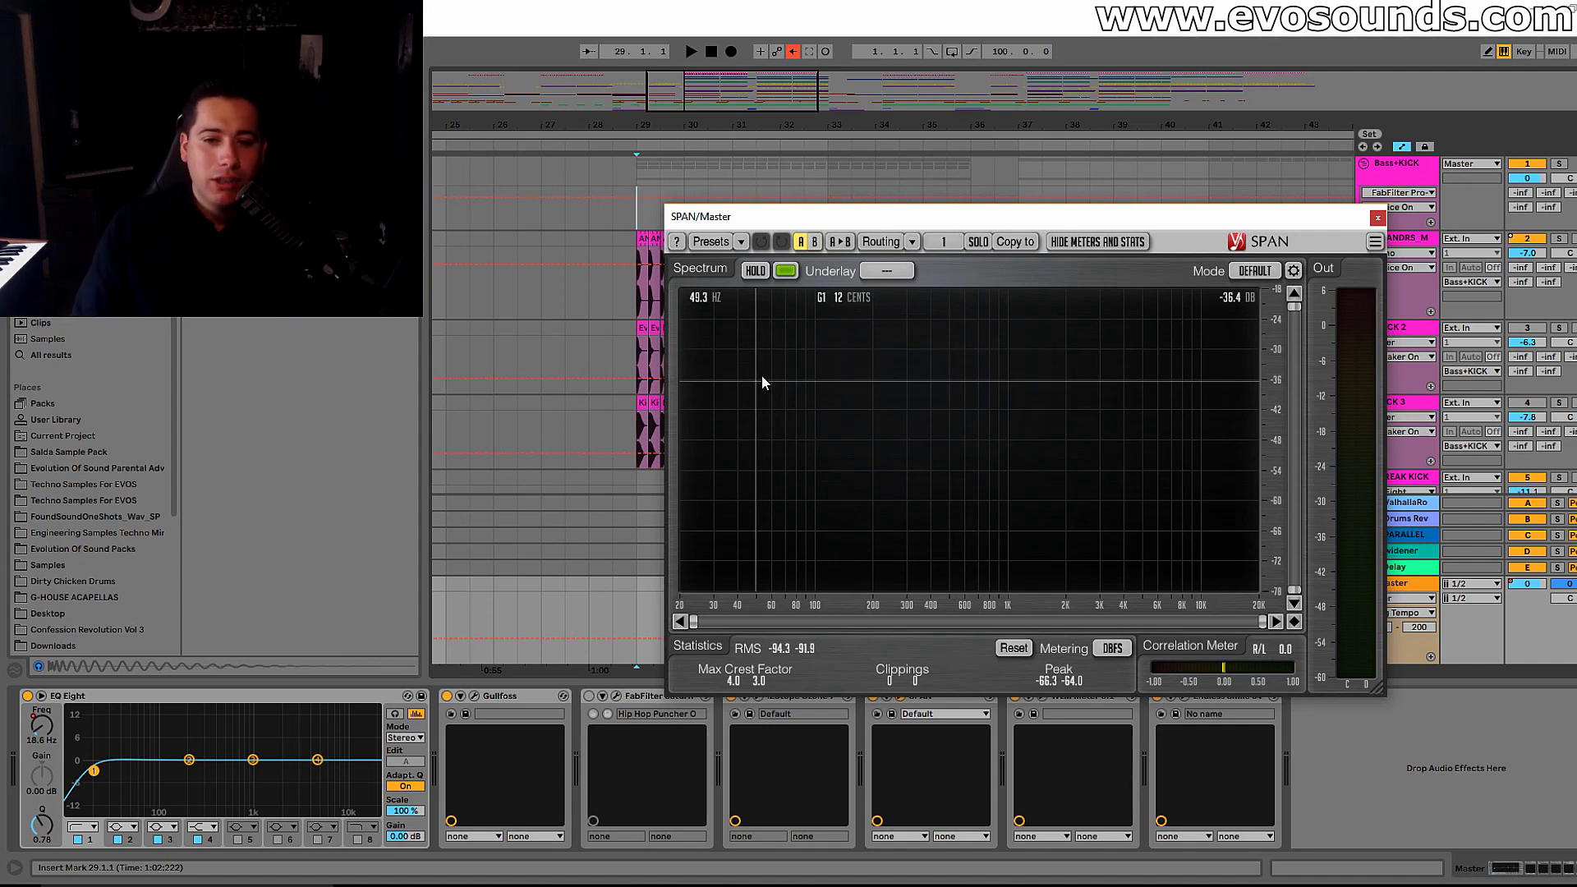
pyautogui.moveTo(980, 218); pyautogui.dragTo(1025, 174)
# Step: Open the Master track's WLM Meter and arrange it beside the SPAN analyzer
pyautogui.click(1042, 698)
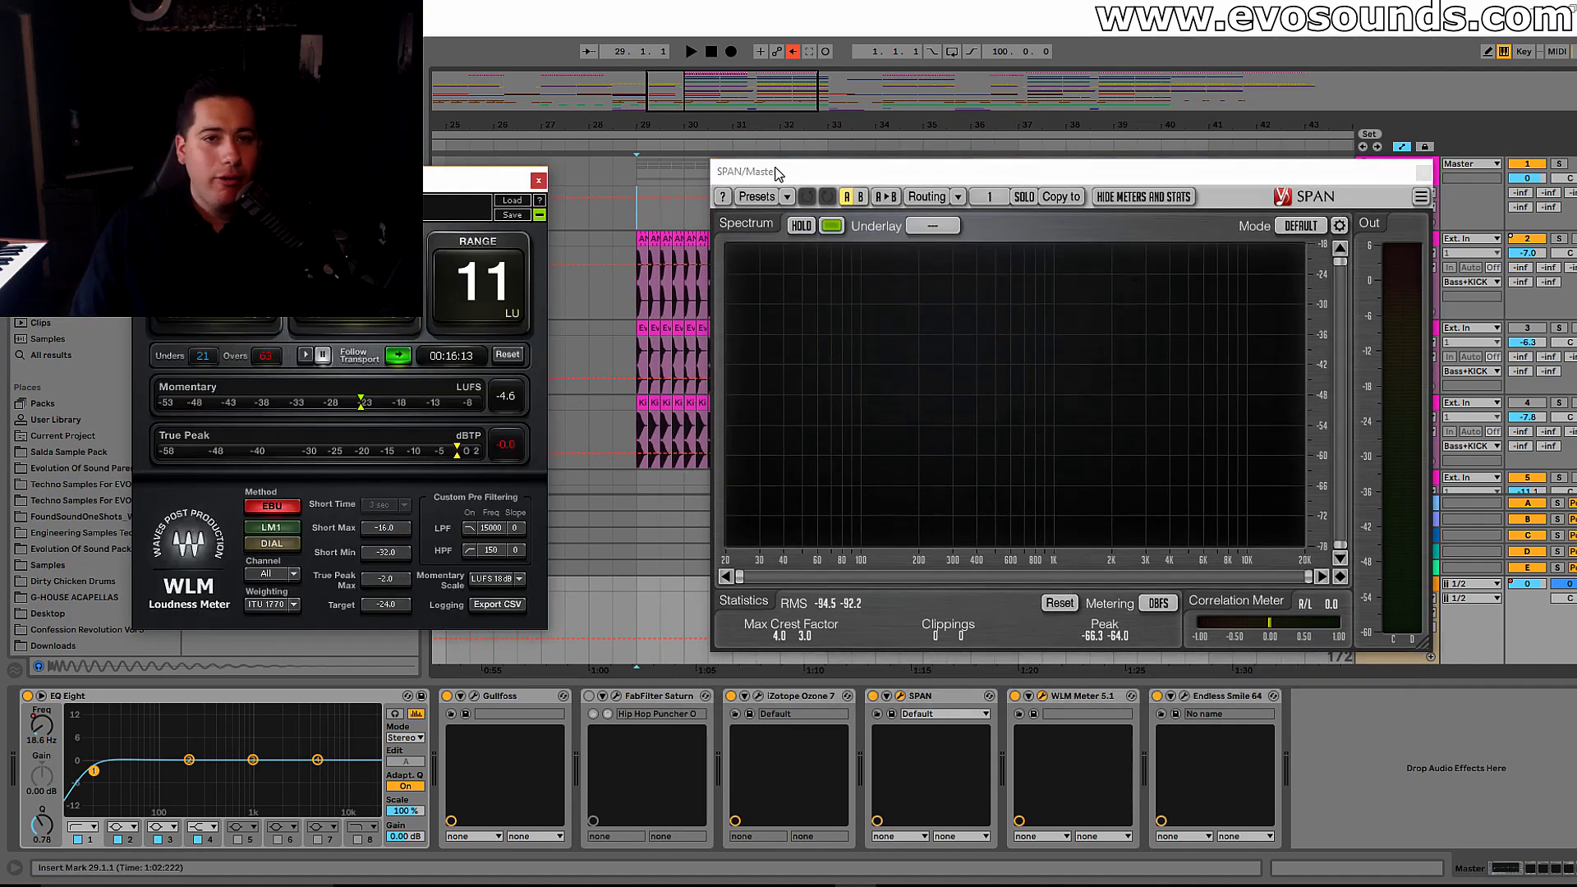
pyautogui.moveTo(493, 179); pyautogui.dragTo(752, 362)
pyautogui.moveTo(816, 165); pyautogui.dragTo(892, 217)
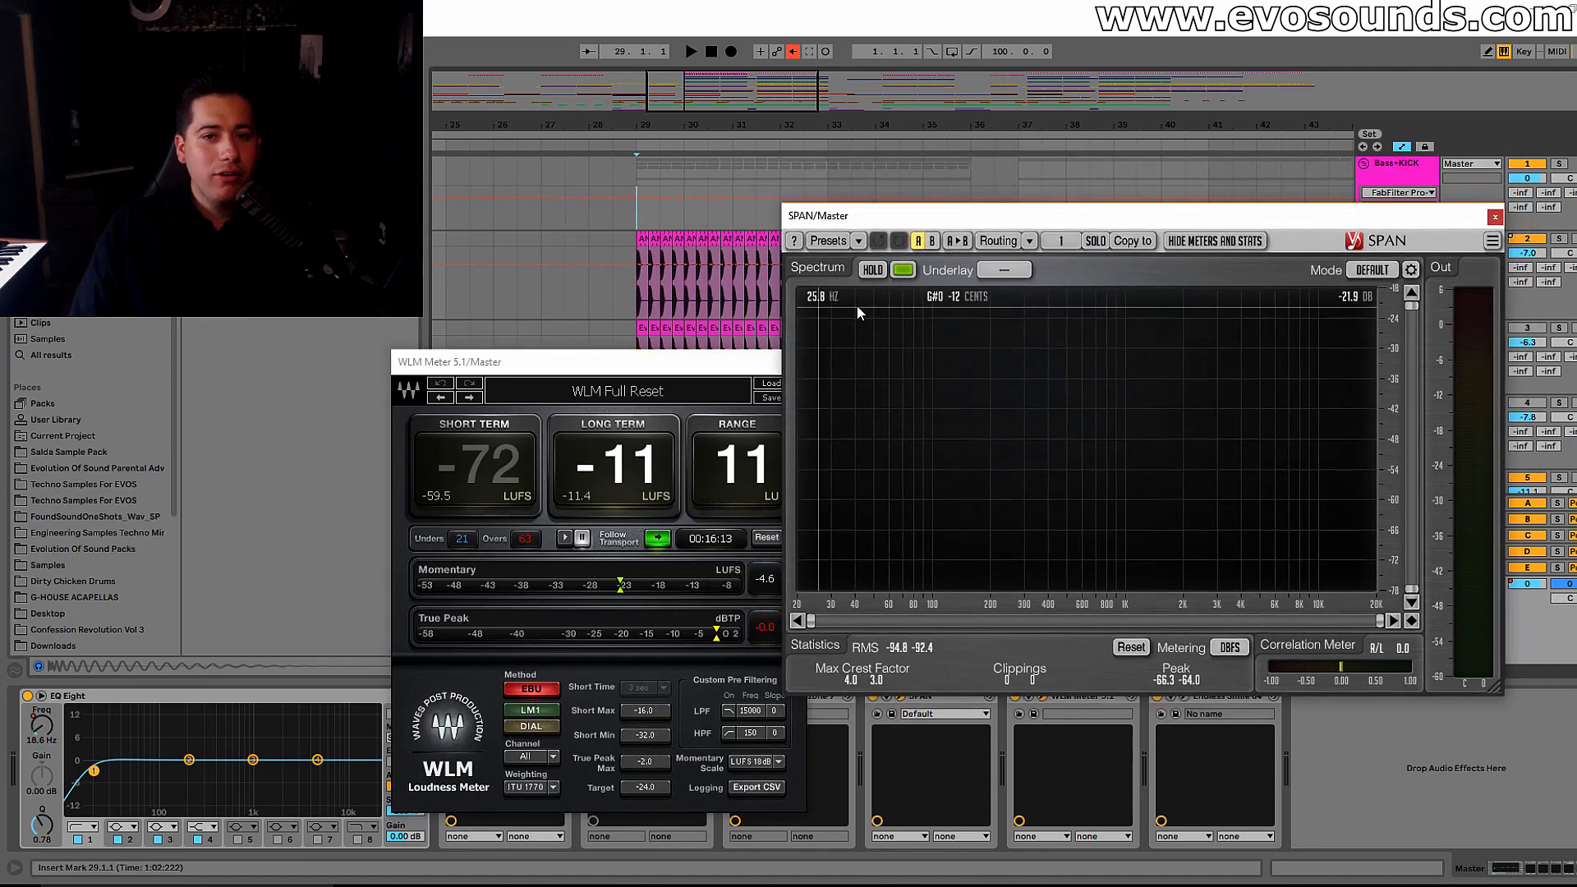
# Step: Play the kick and bass section while examining its loudness in WLM Meter and its spectrum in SPAN, and hold the spectrum
pyautogui.click(585, 227)
pyautogui.press('space')
pyautogui.moveTo(1266, 215)
pyautogui.mouseDown()
pyautogui.moveTo(1241, 231)
pyautogui.moveTo(1269, 337)
pyautogui.mouseUp()
pyautogui.press('Tab')
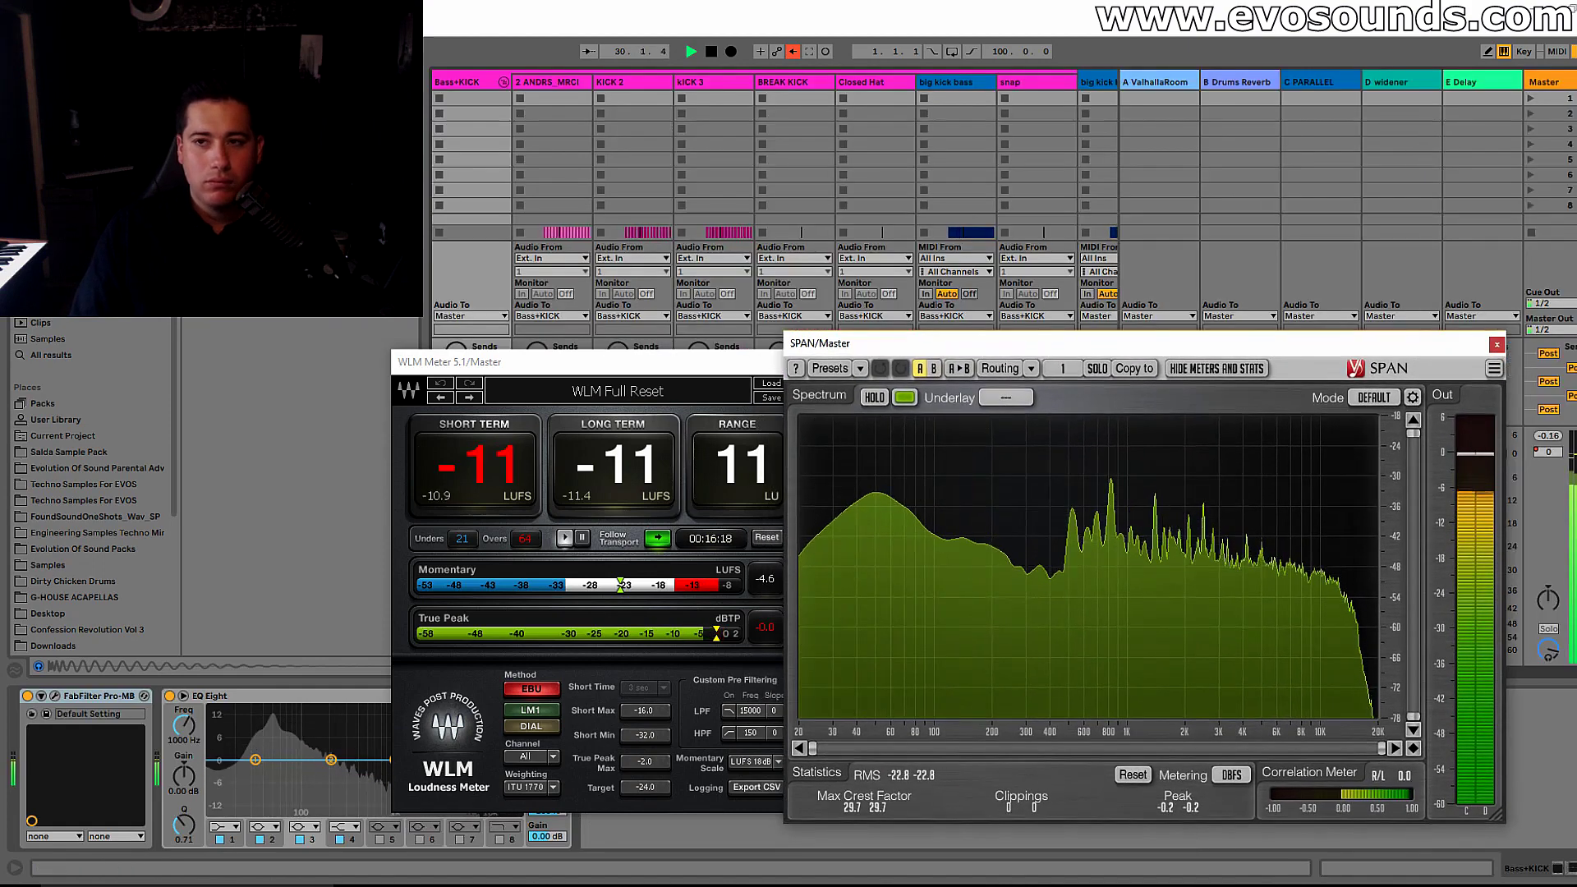
pyautogui.click(1569, 82)
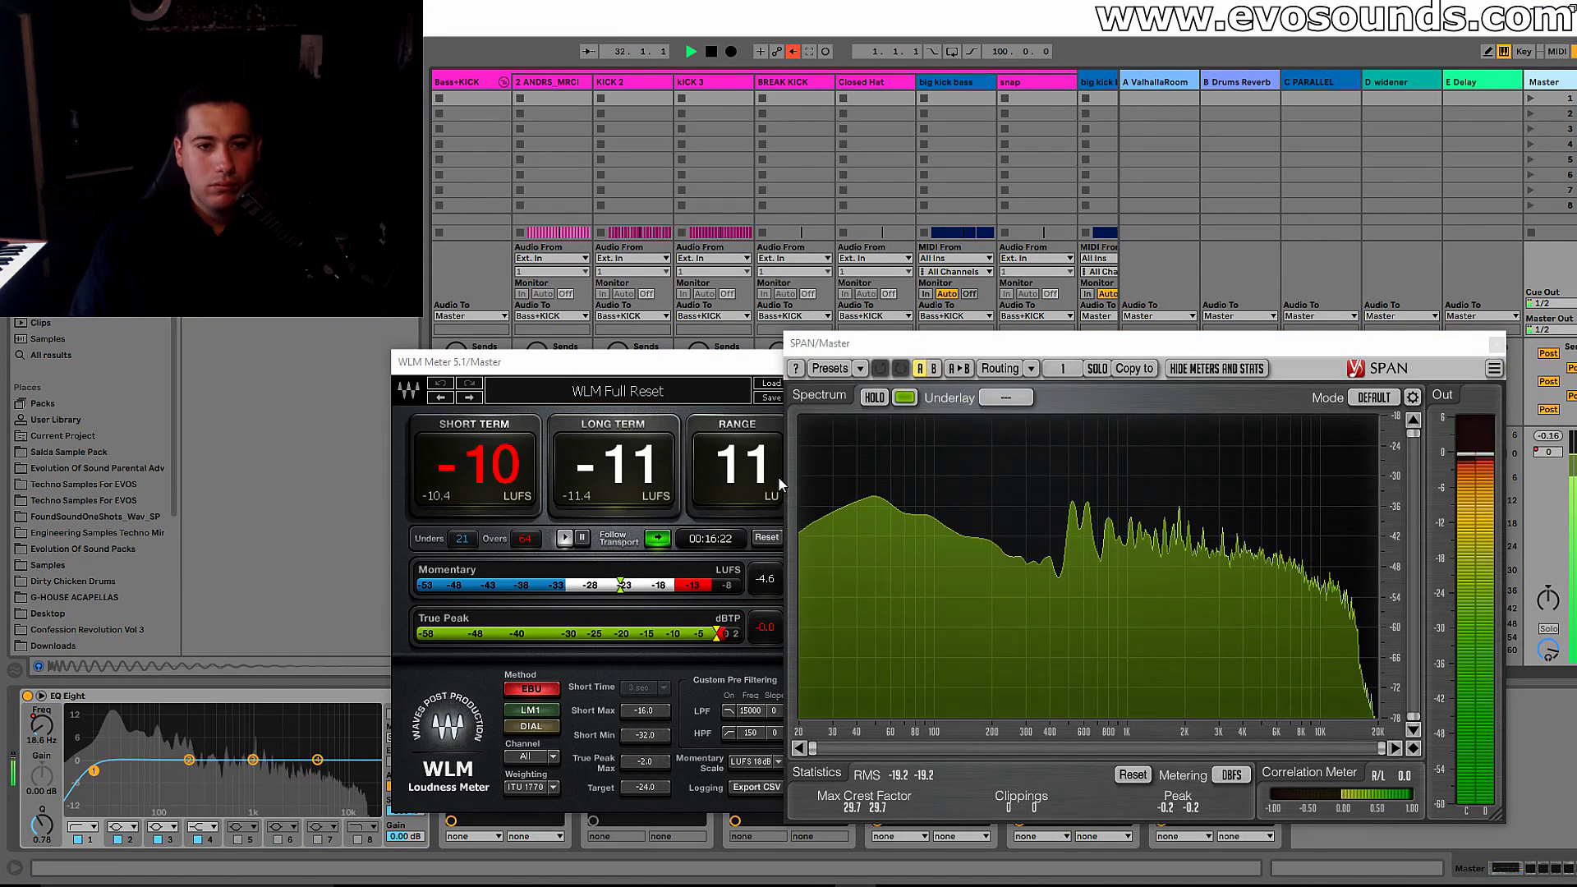
pyautogui.press('space')
pyautogui.click(875, 399)
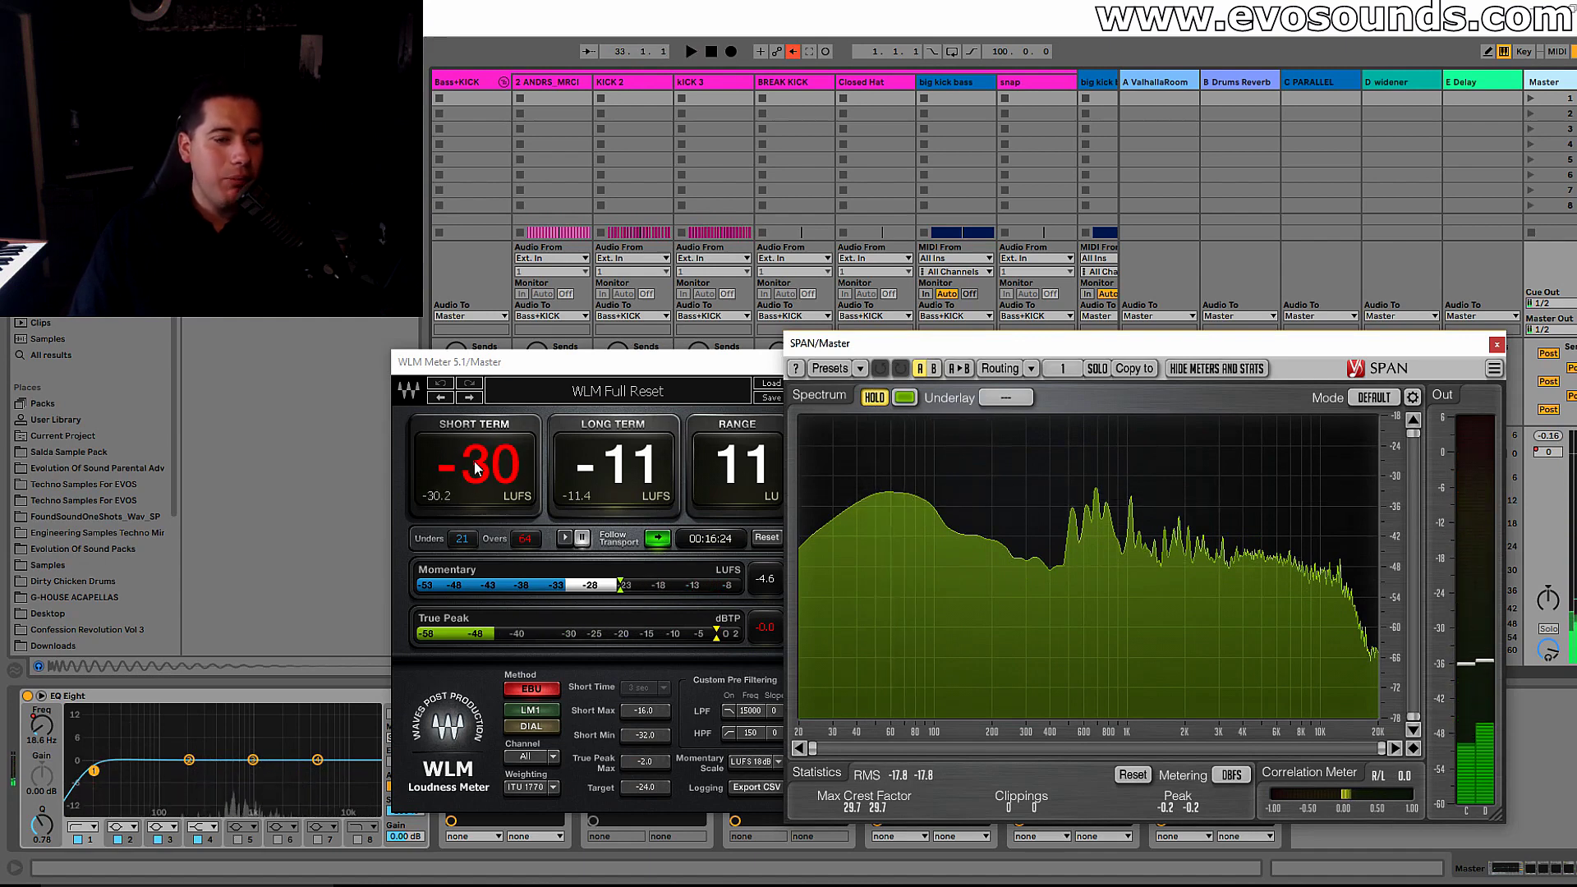
# Step: Close WLM Meter and lower the Maximizer threshold in the Master's Ozone 7 to -8.4 dB during playback
pyautogui.moveTo(822, 344); pyautogui.dragTo(883, 354)
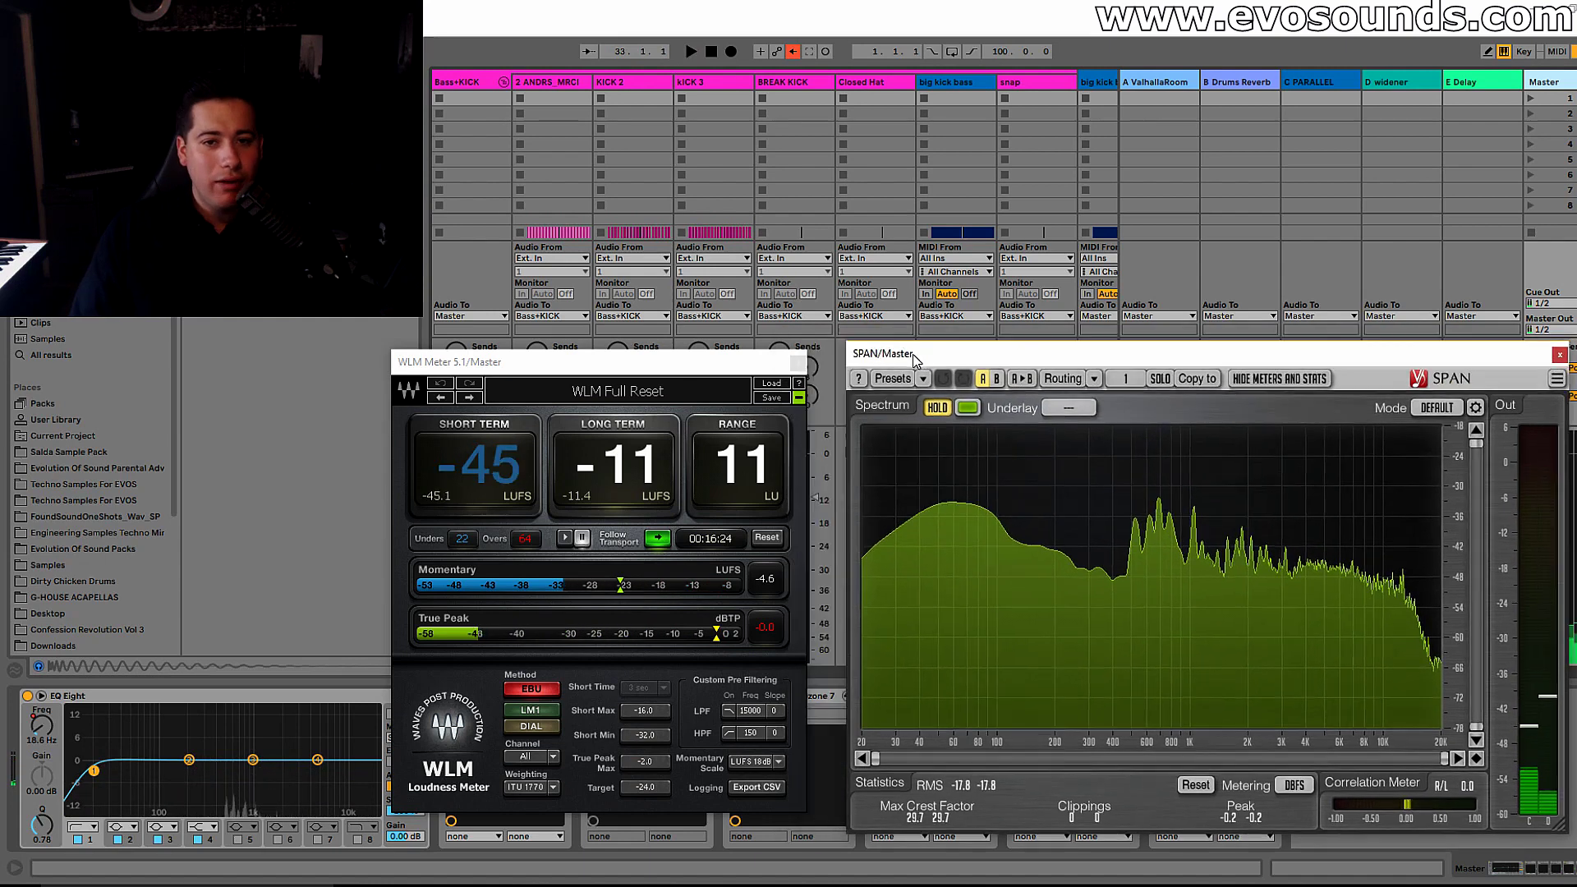
pyautogui.click(798, 364)
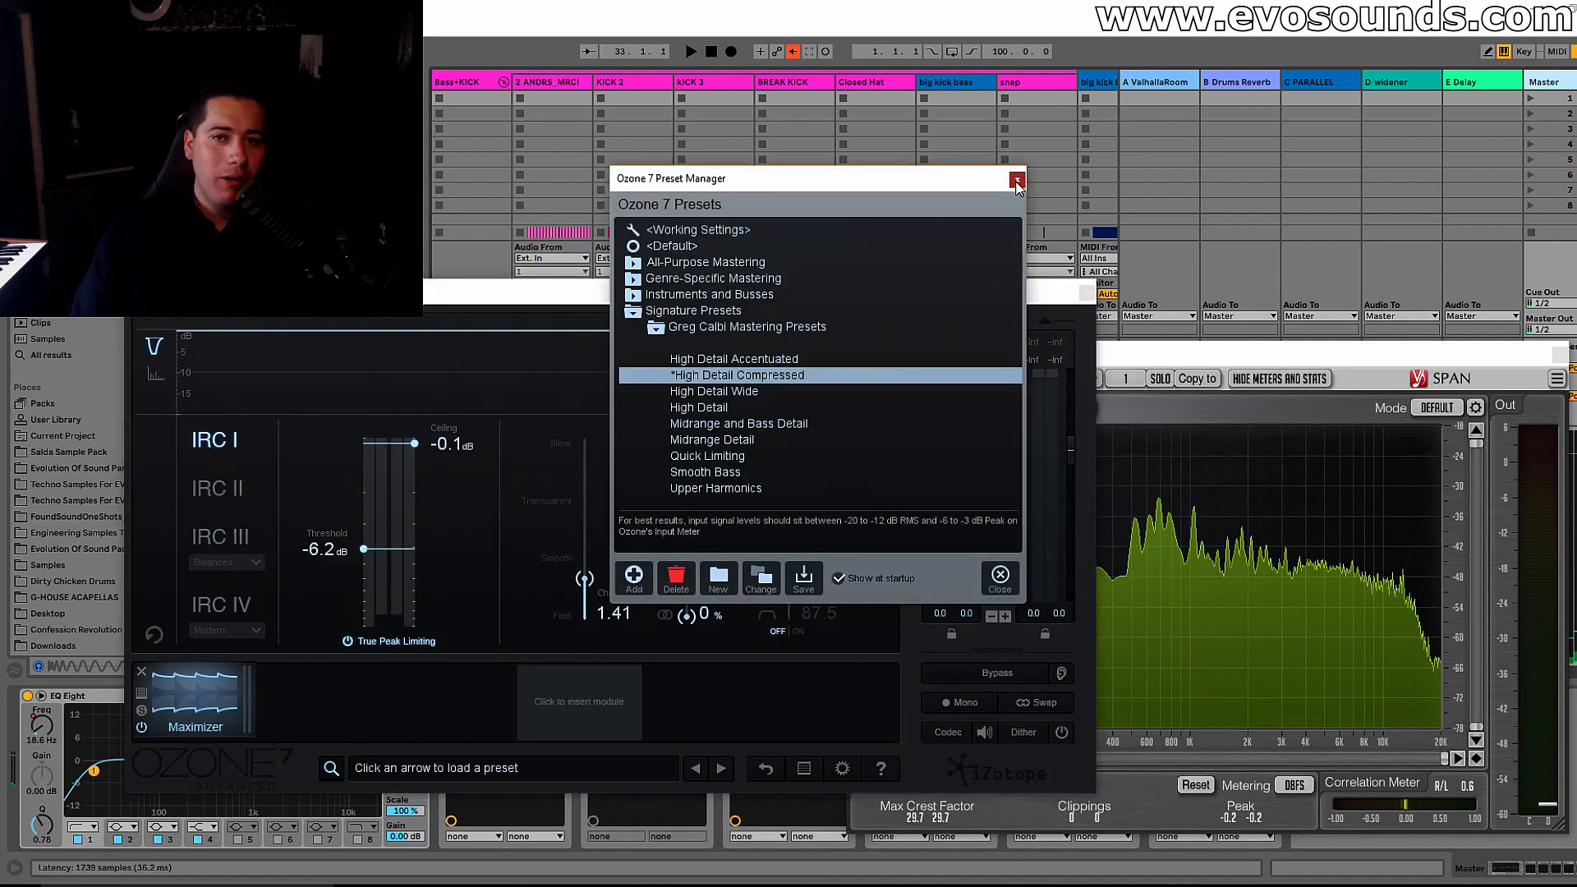
pyautogui.click(1017, 180)
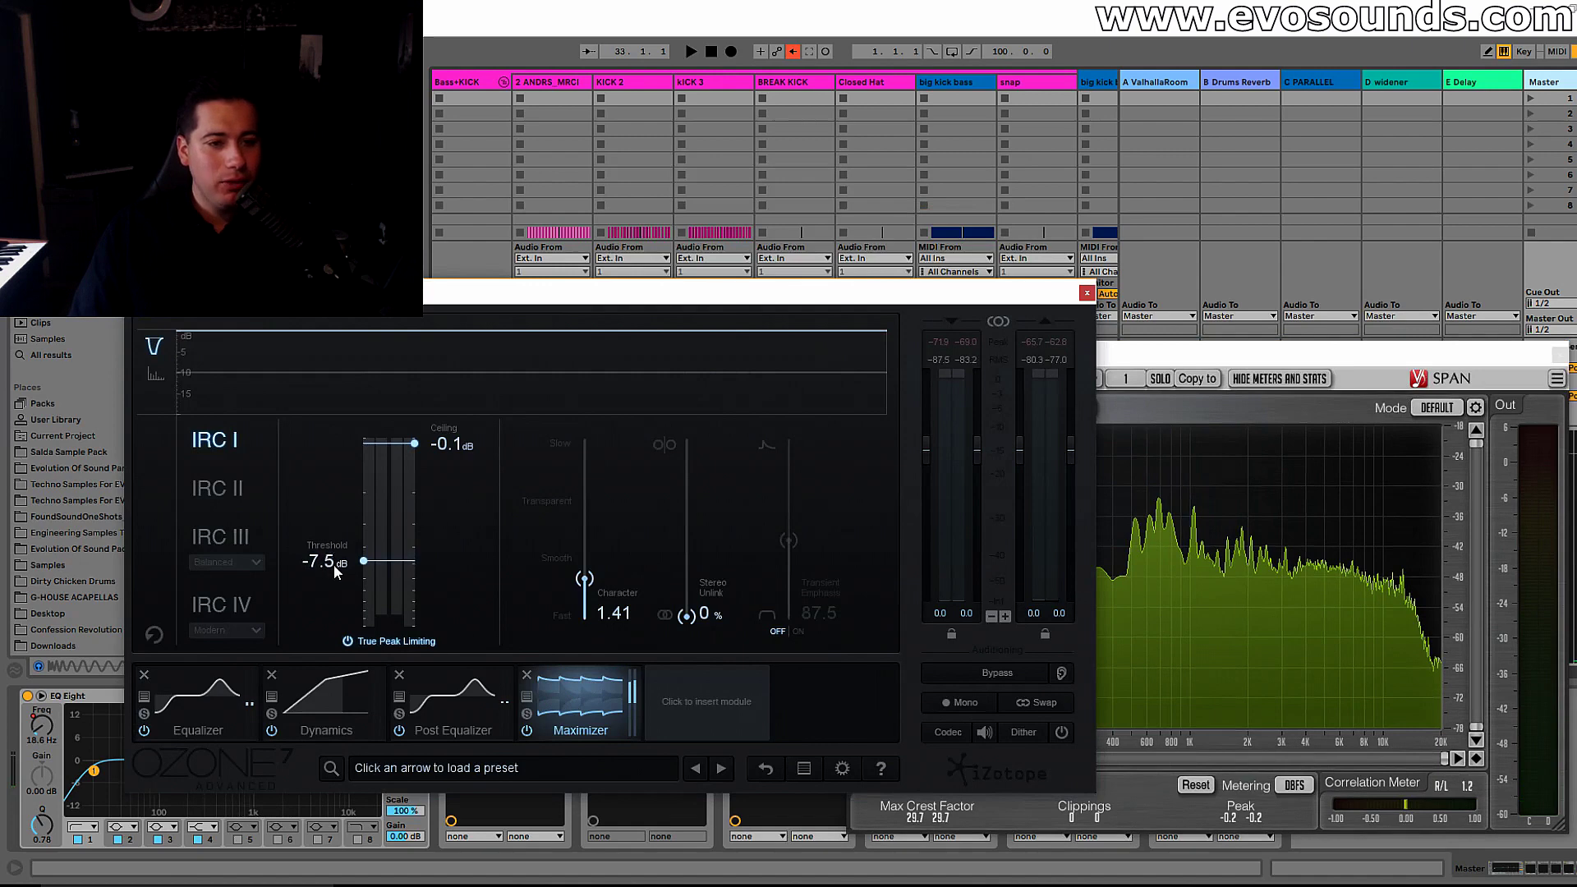
pyautogui.press('space')
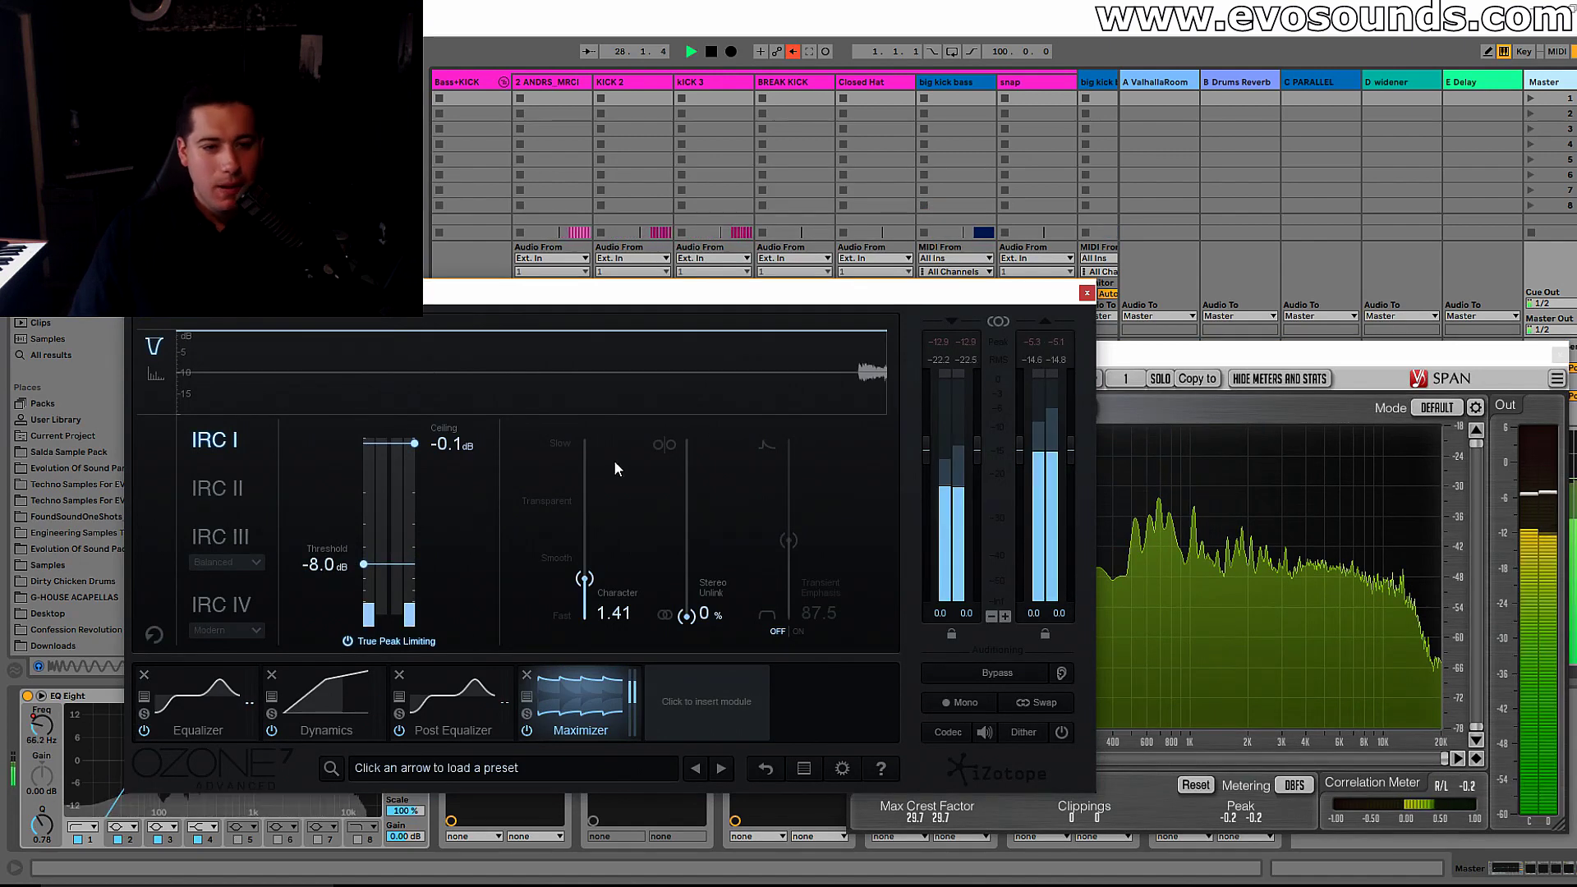
pyautogui.moveTo(364, 564); pyautogui.dragTo(364, 567)
# Step: Release SPAN's spectrum hold to examine the live low-end curve, close Ozone 7 and move SPAN clear of the mixer
pyautogui.click(1148, 356)
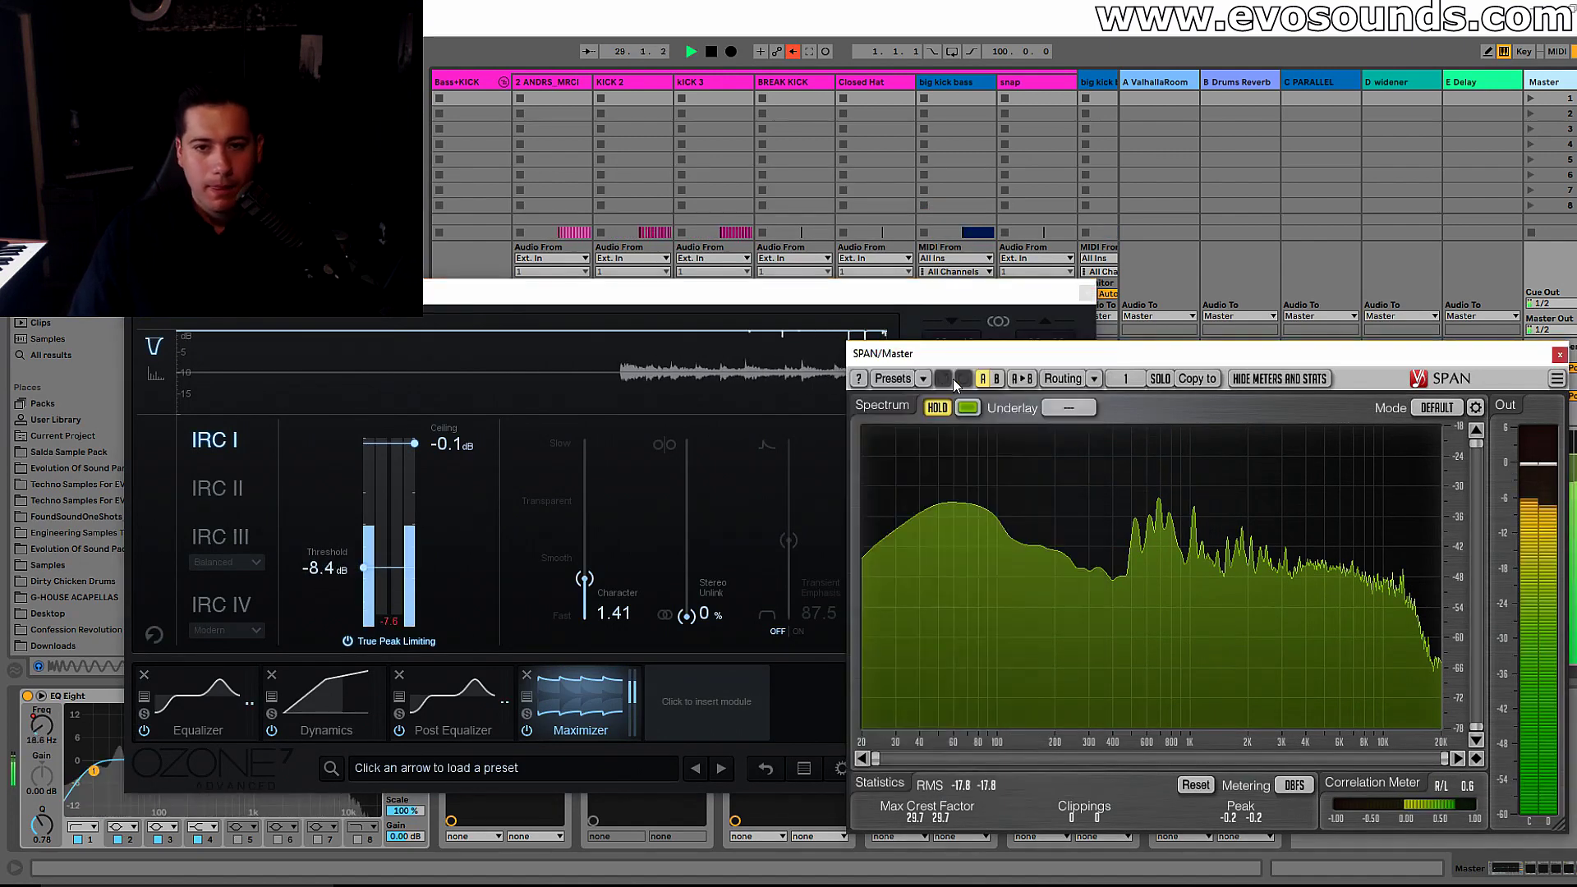
pyautogui.click(935, 409)
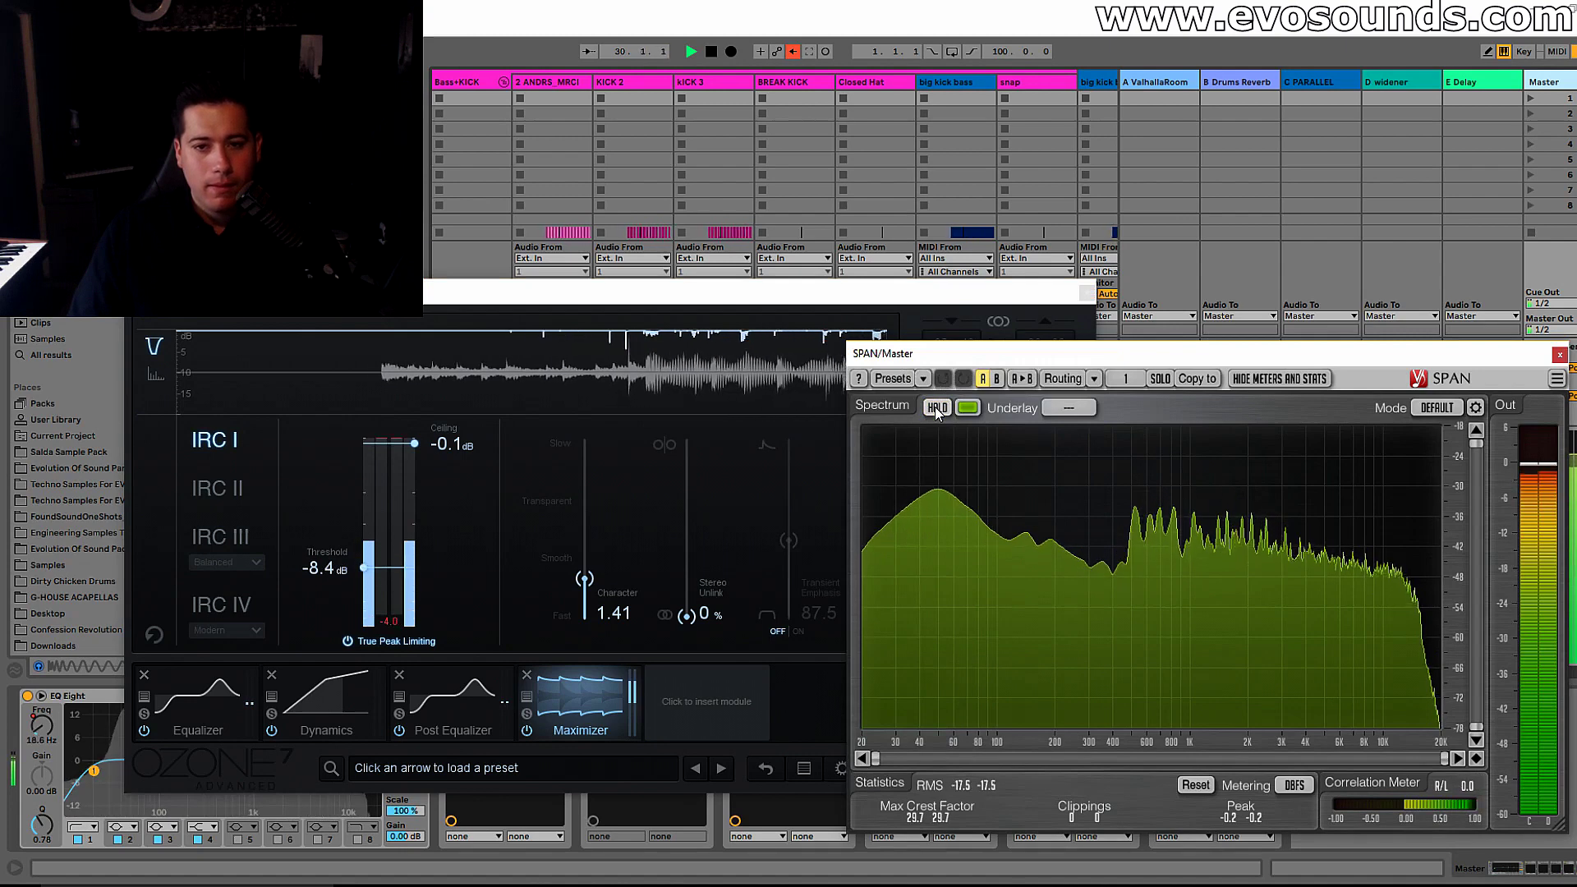
pyautogui.moveTo(953, 492)
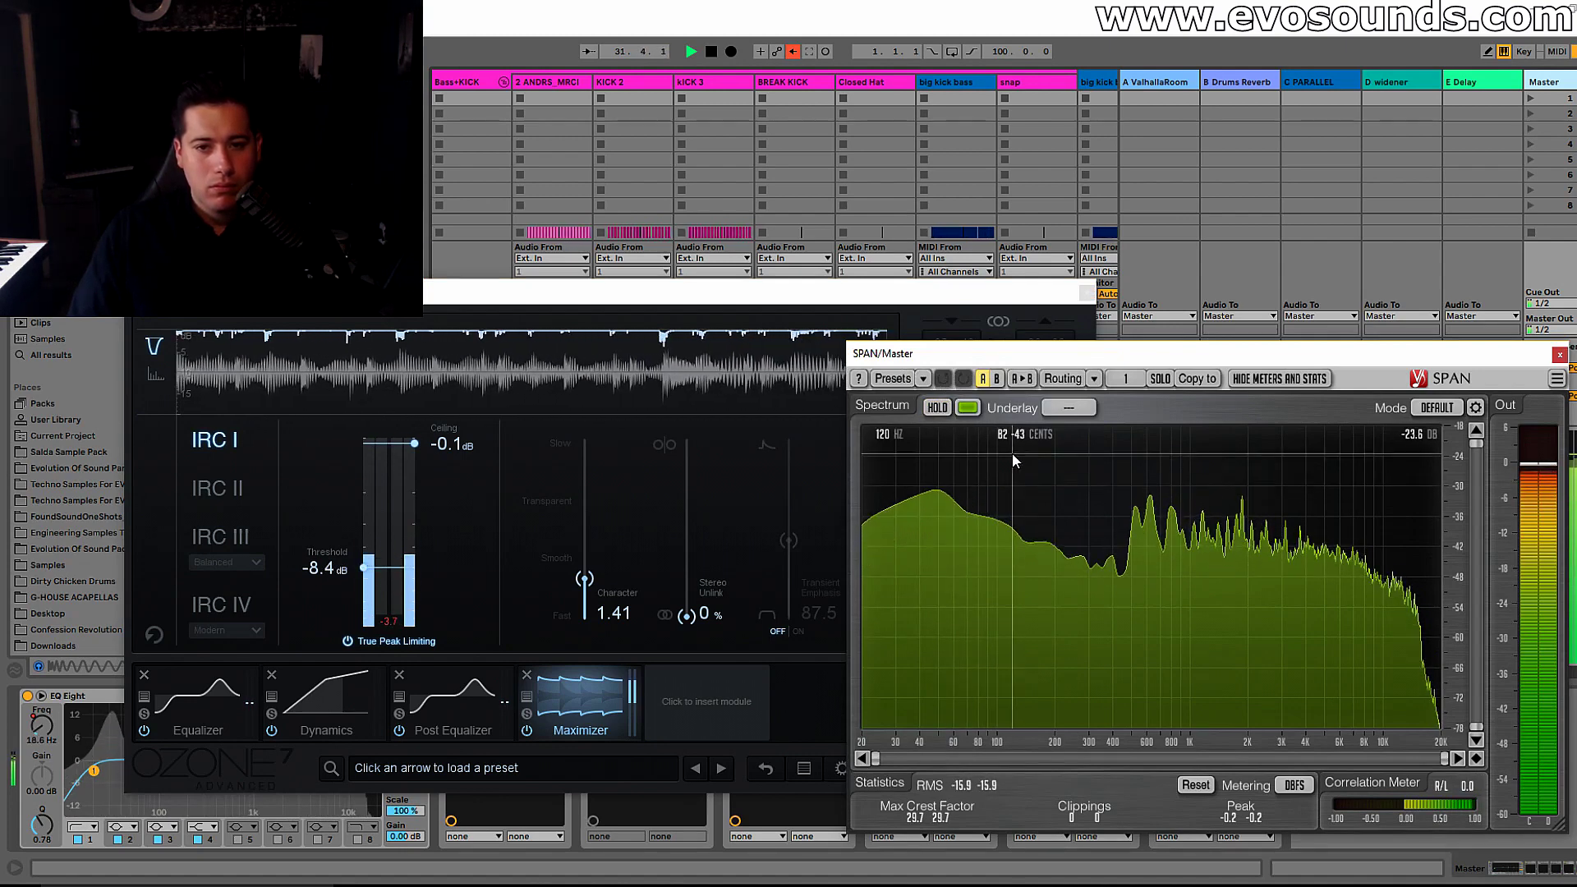
pyautogui.click(1077, 327)
pyautogui.click(1086, 293)
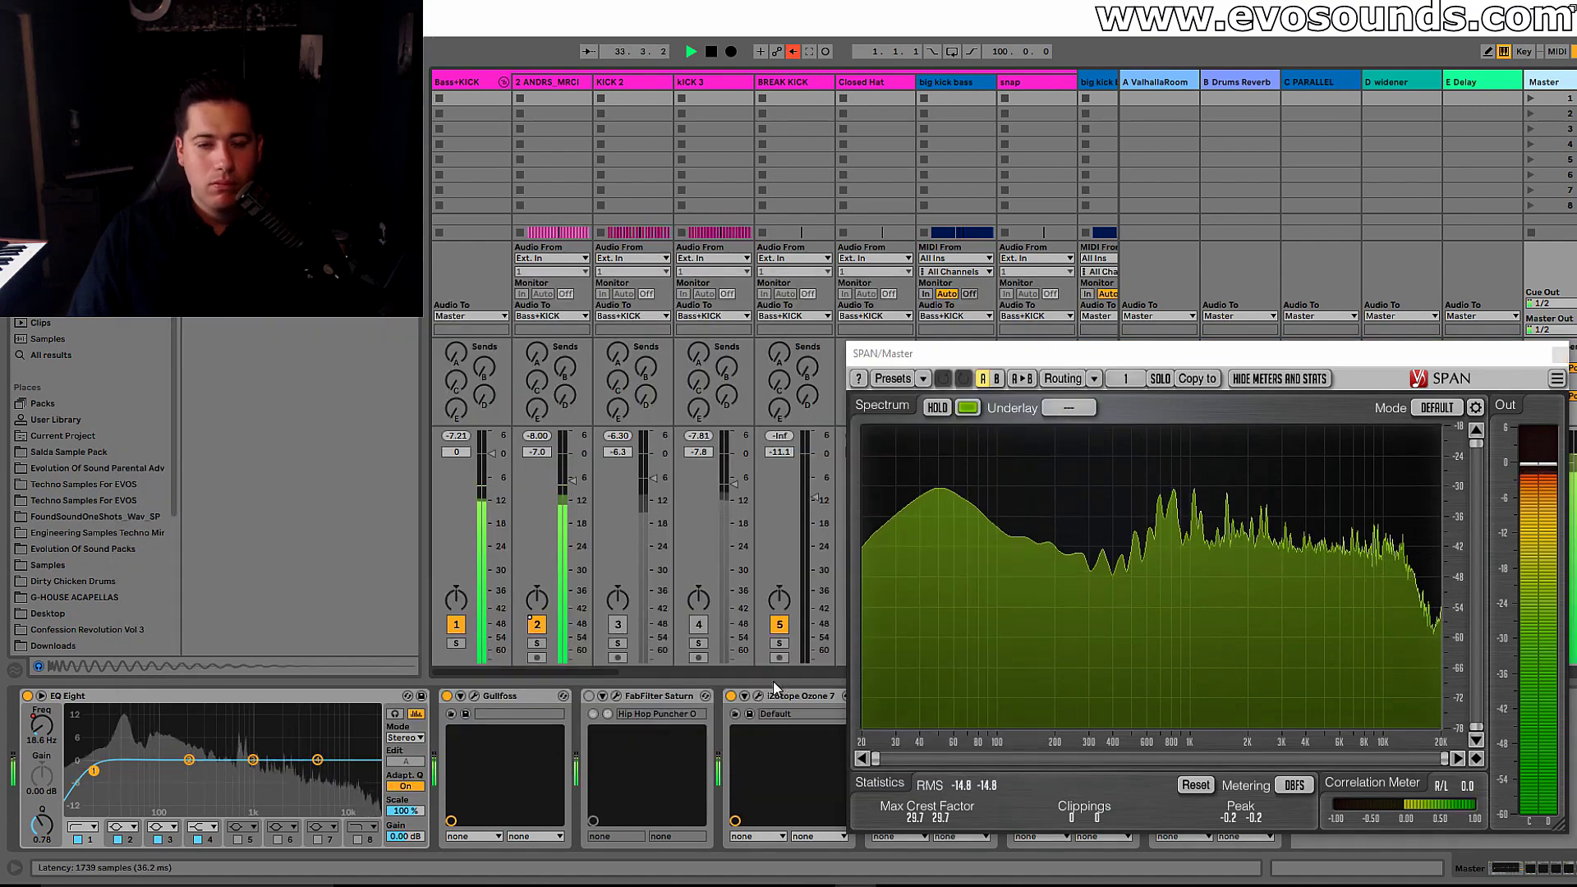
pyautogui.moveTo(977, 362); pyautogui.dragTo(1070, 359)
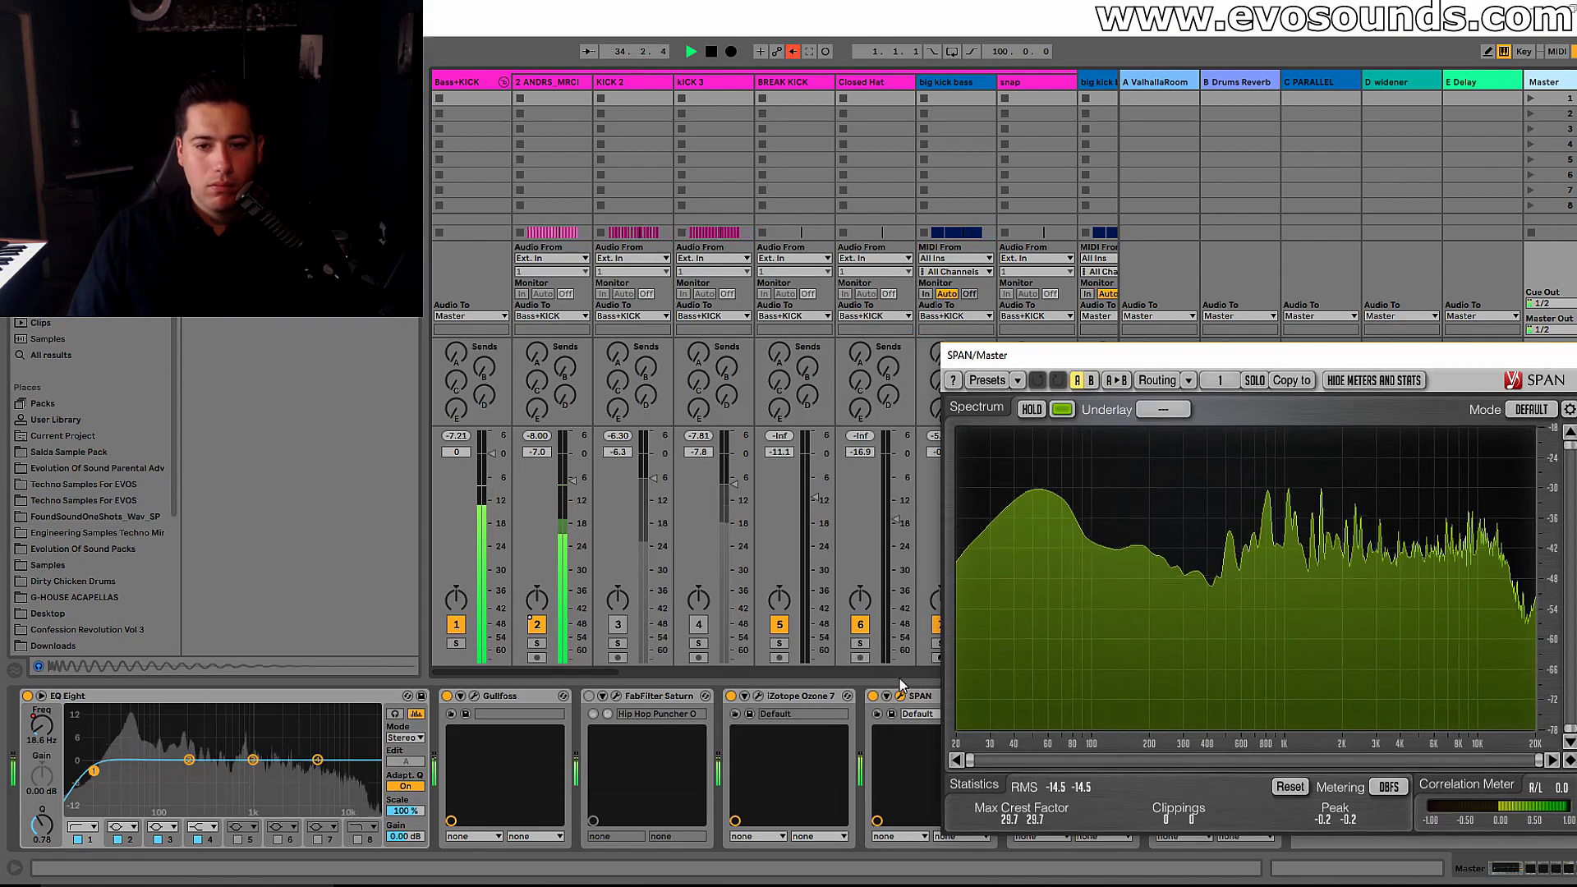
# Step: Move SPAN to make room and reopen the Master's WLM Meter beside it
pyautogui.moveTo(1056, 361); pyautogui.dragTo(977, 308)
pyautogui.click(1043, 695)
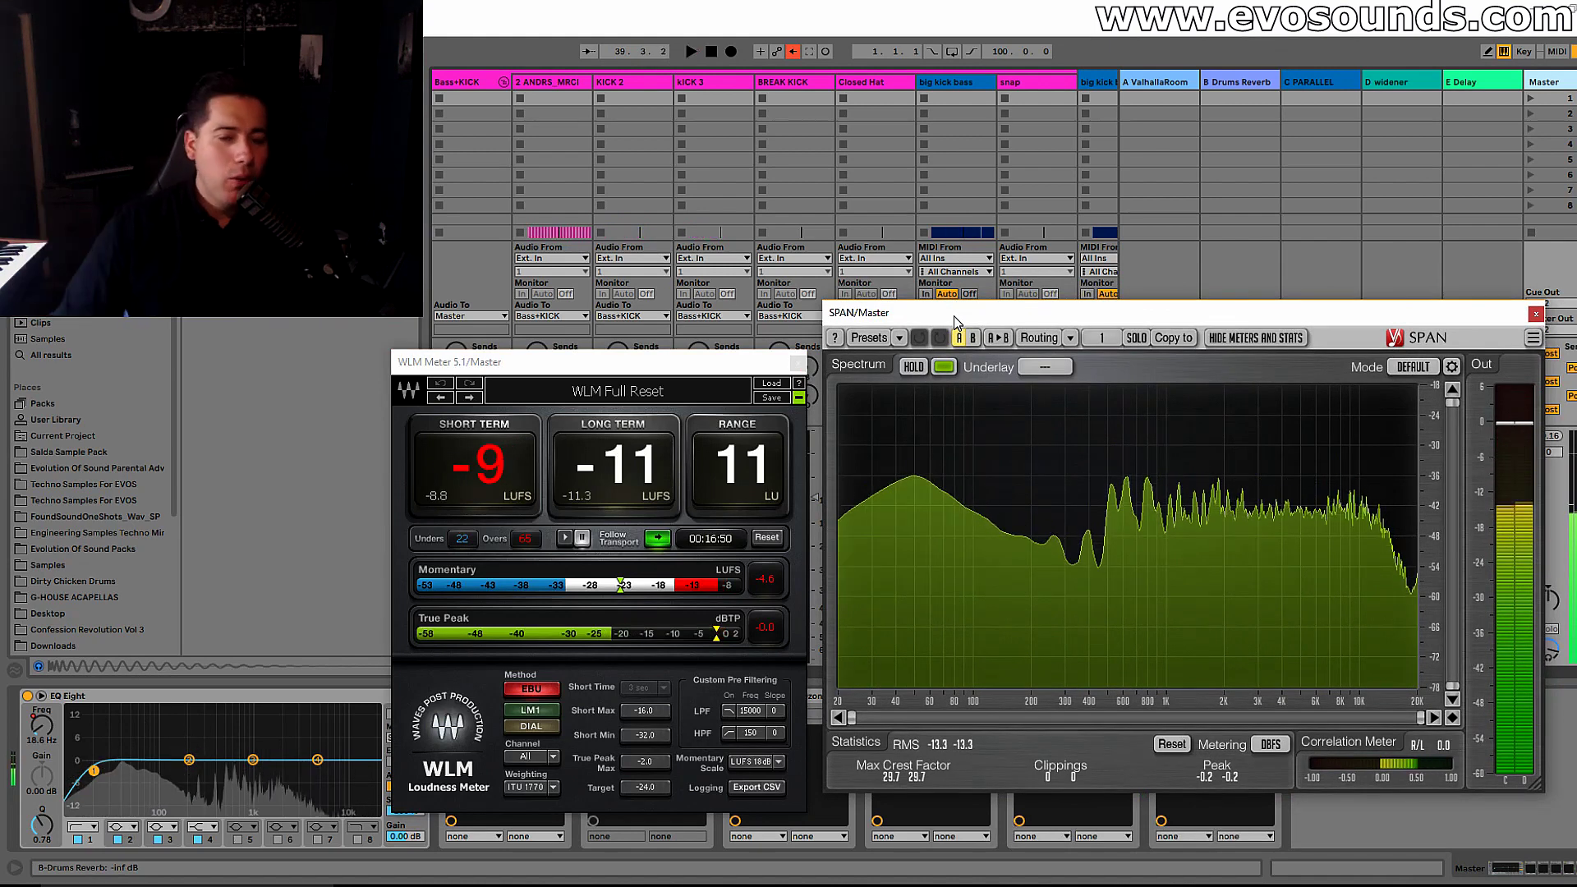
# Step: Try a boost of about 4 dB at 39.1 Hz in the Master's EQ Eight during playback, and lower that band to -0.62 dB at 36.7 Hz
pyautogui.moveTo(189, 760); pyautogui.dragTo(125, 749)
pyautogui.press('space')
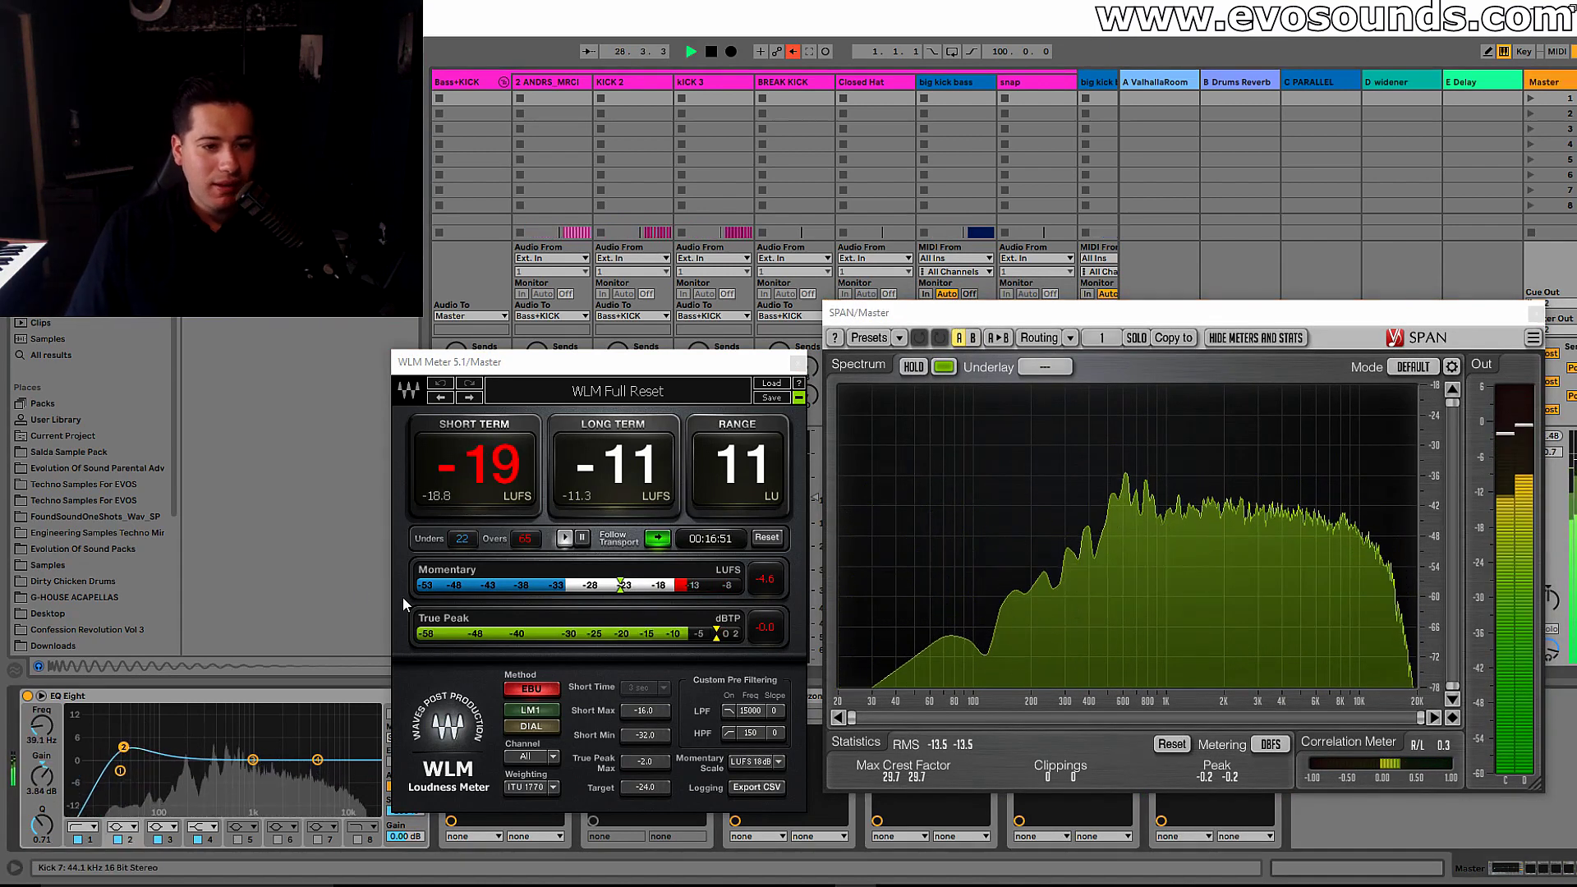
pyautogui.moveTo(86, 770); pyautogui.dragTo(94, 770)
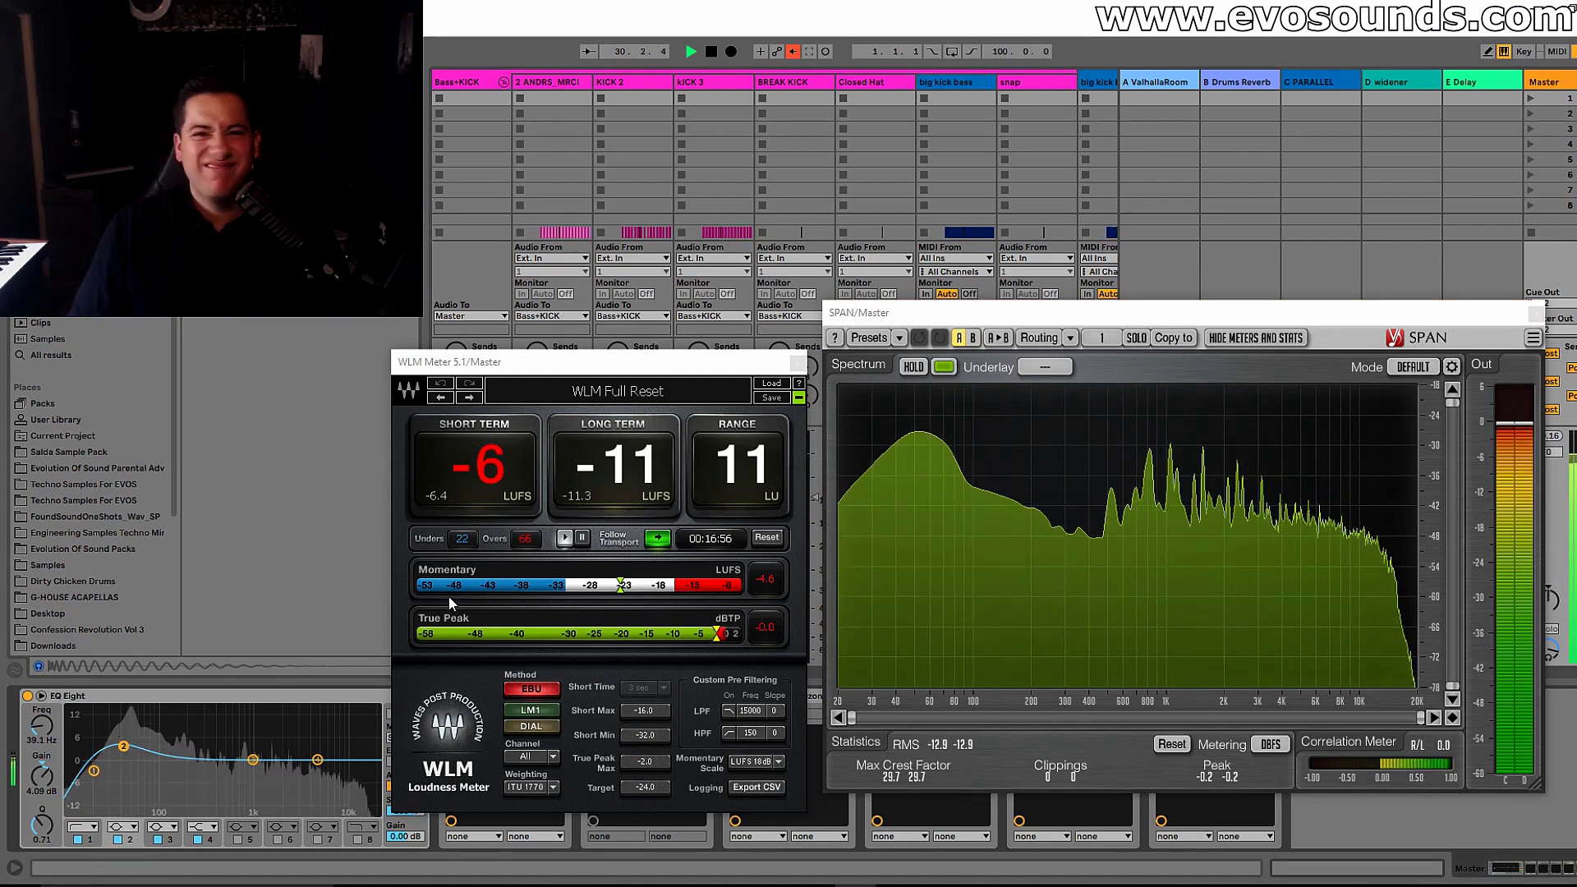
pyautogui.moveTo(124, 746); pyautogui.dragTo(123, 768)
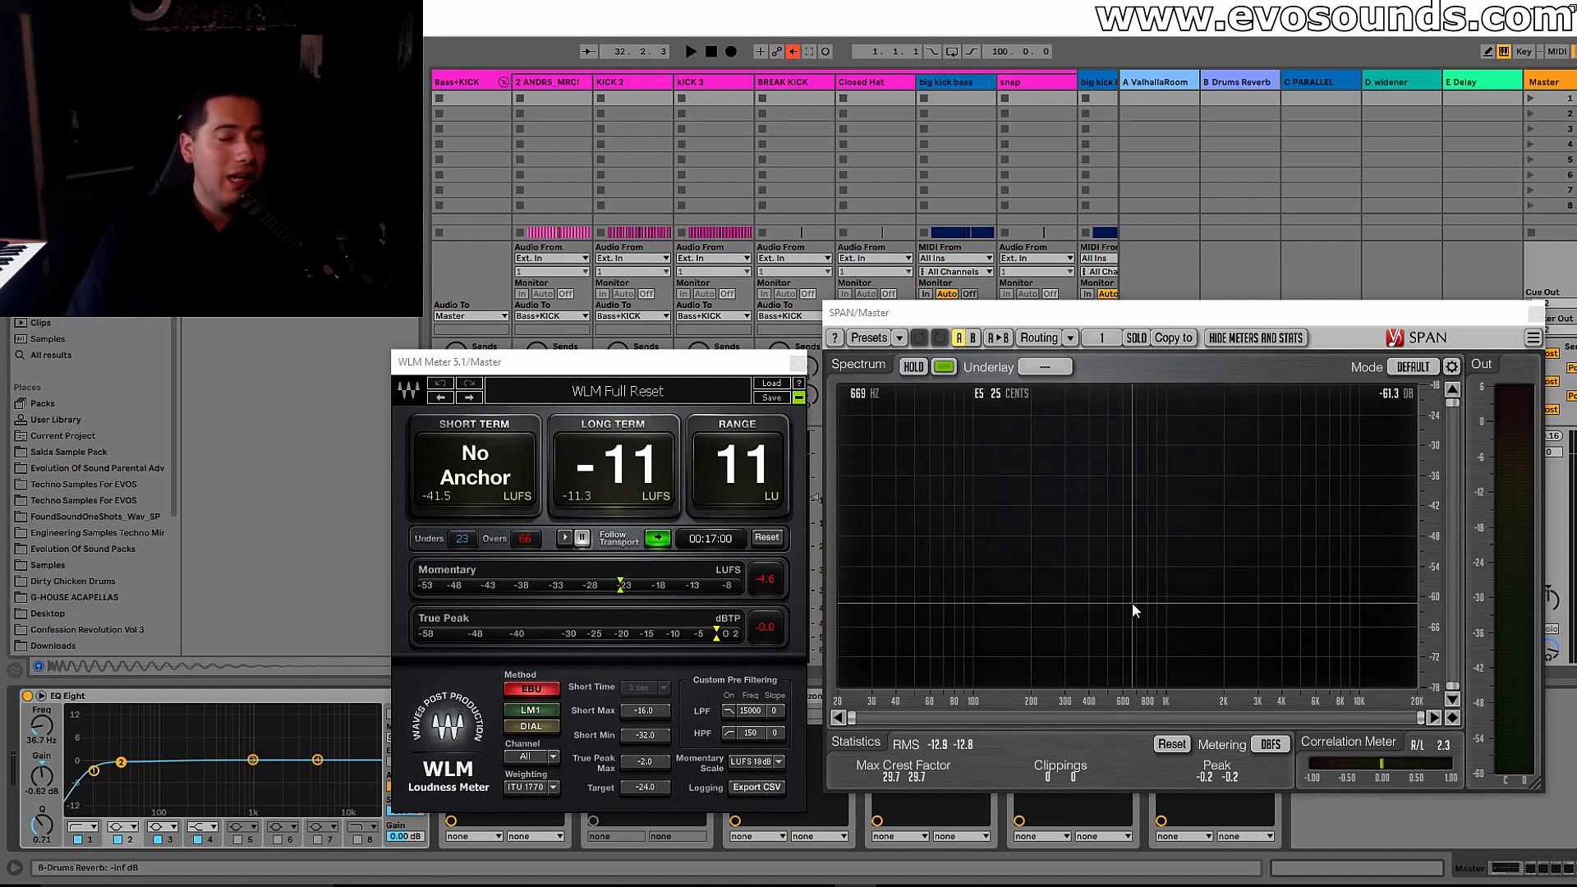
# Step: Close WLM Meter and SPAN, and show the Arrangement view with the device area collapsed to look over the kick and bass tracks
pyautogui.click(798, 364)
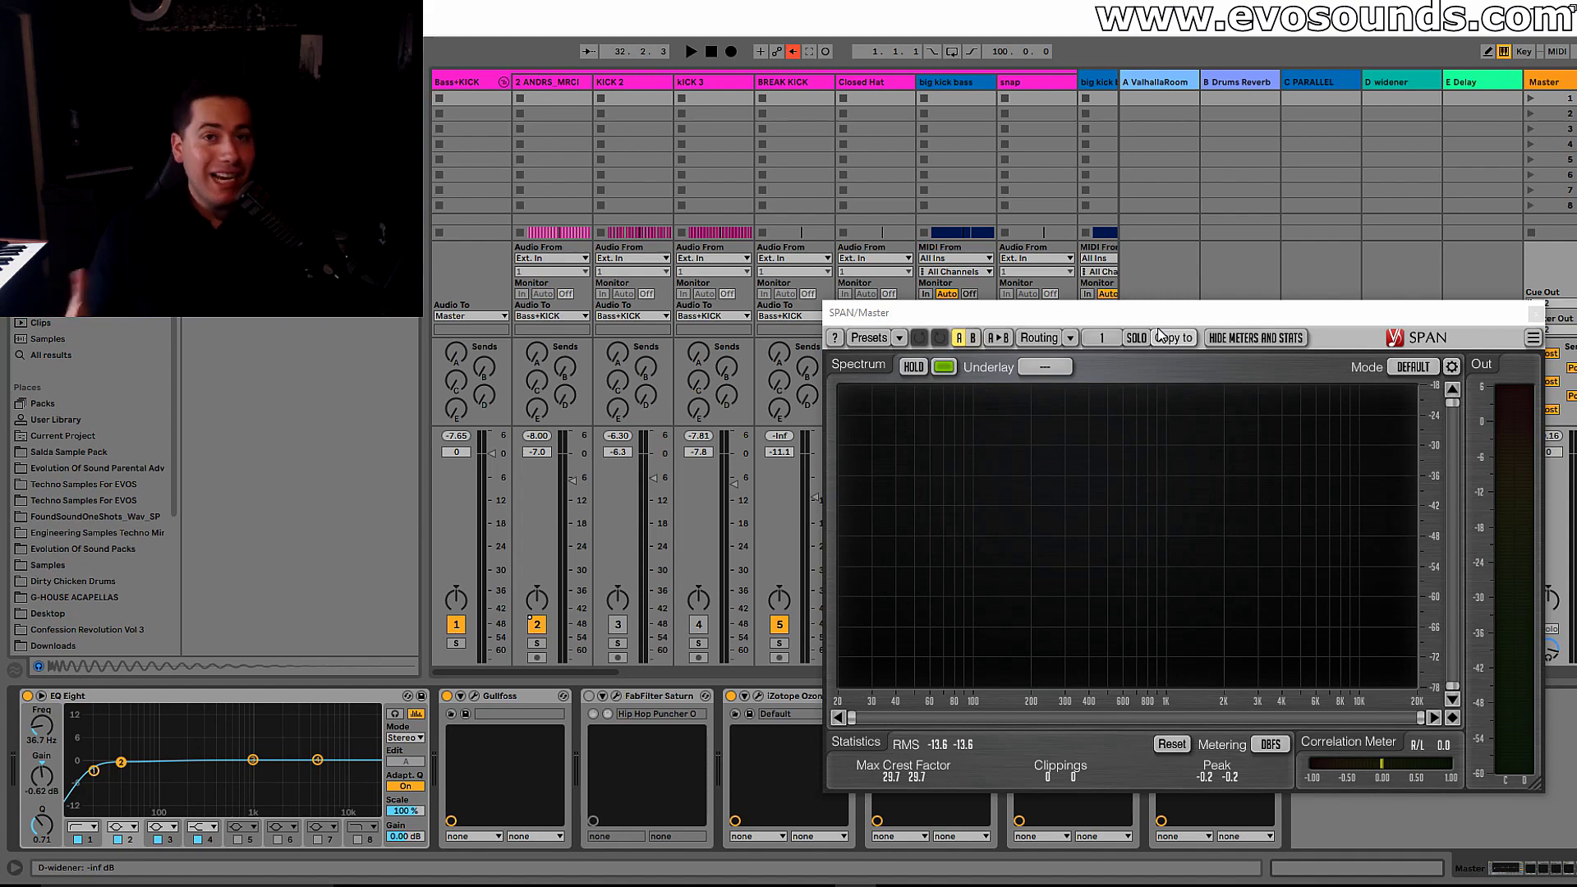
pyautogui.click(1534, 318)
pyautogui.press('Tab')
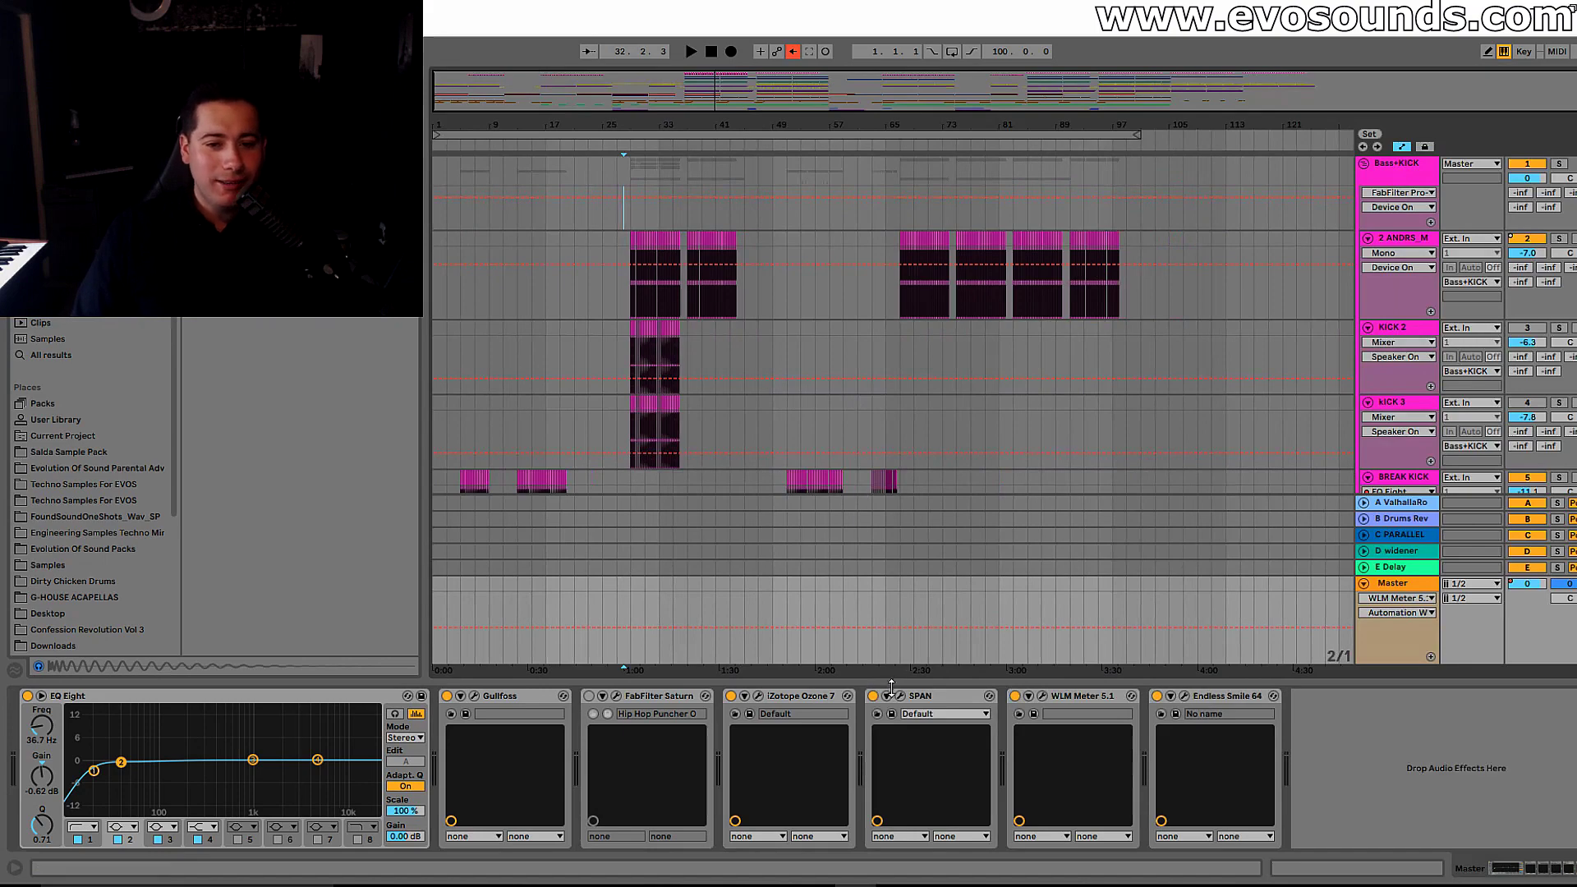
pyautogui.moveTo(891, 686); pyautogui.dragTo(892, 847)
pyautogui.scroll(-15, 771, 629)
pyautogui.scroll(10, 829, 614)
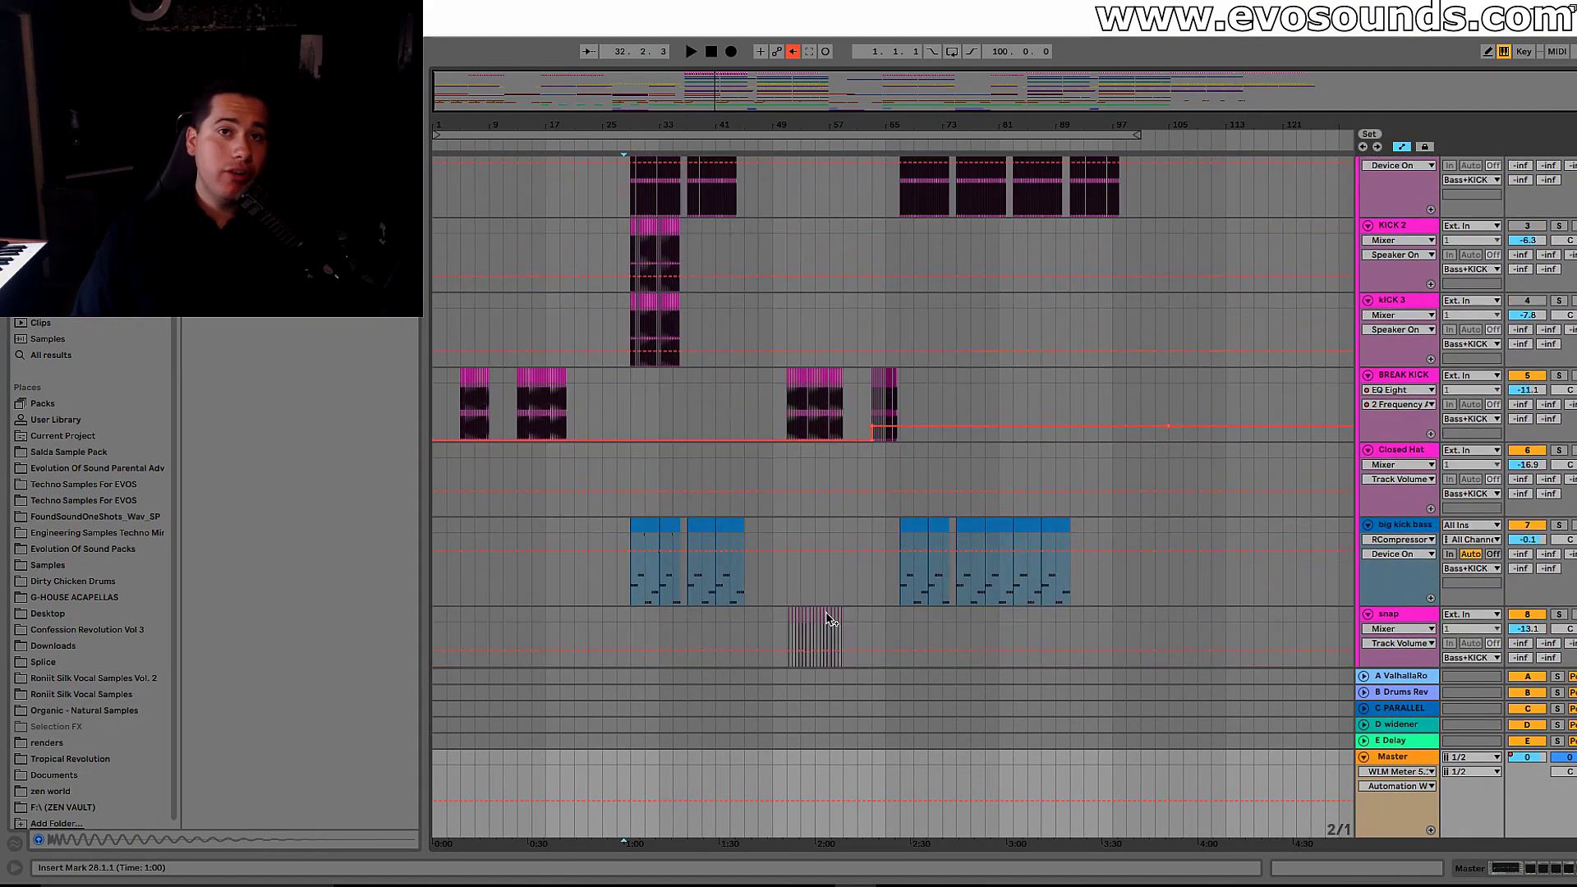